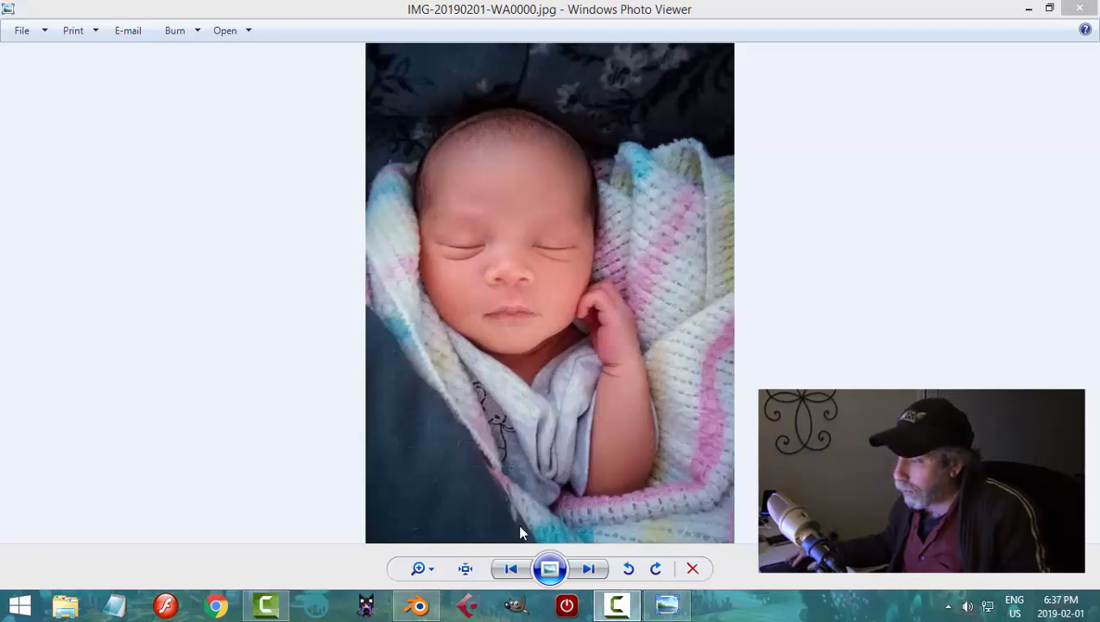
# Switch to Blender and split the 3D view into two roughly equal side-by-side viewports with their tool shelves hidden
pyautogui.click(418, 606)
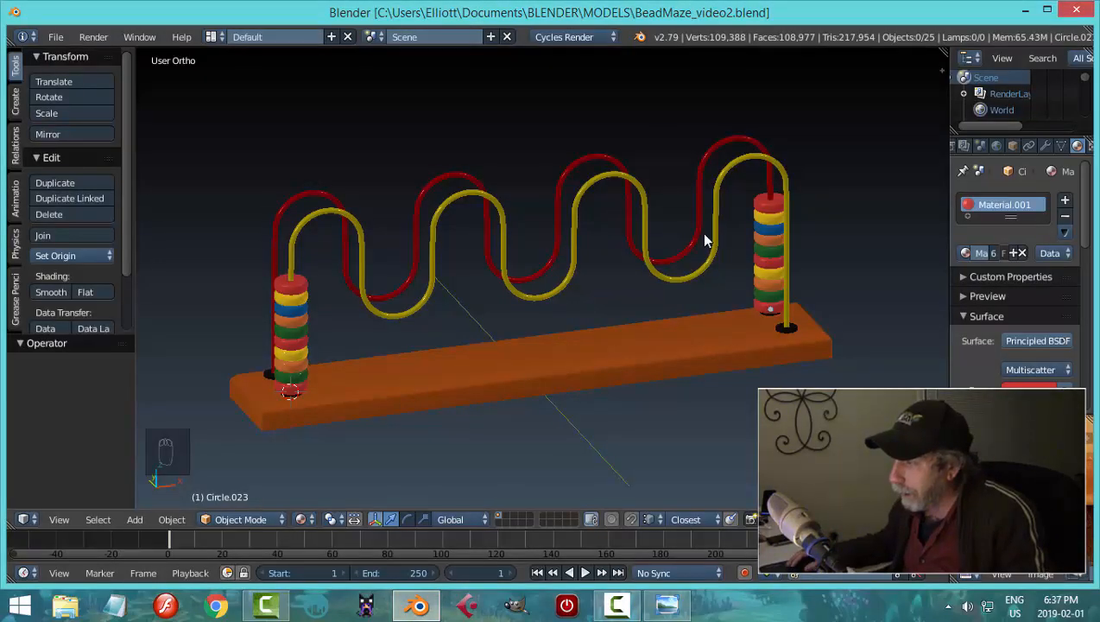
pyautogui.moveTo(705, 241); pyautogui.dragTo(738, 226, button='middle')
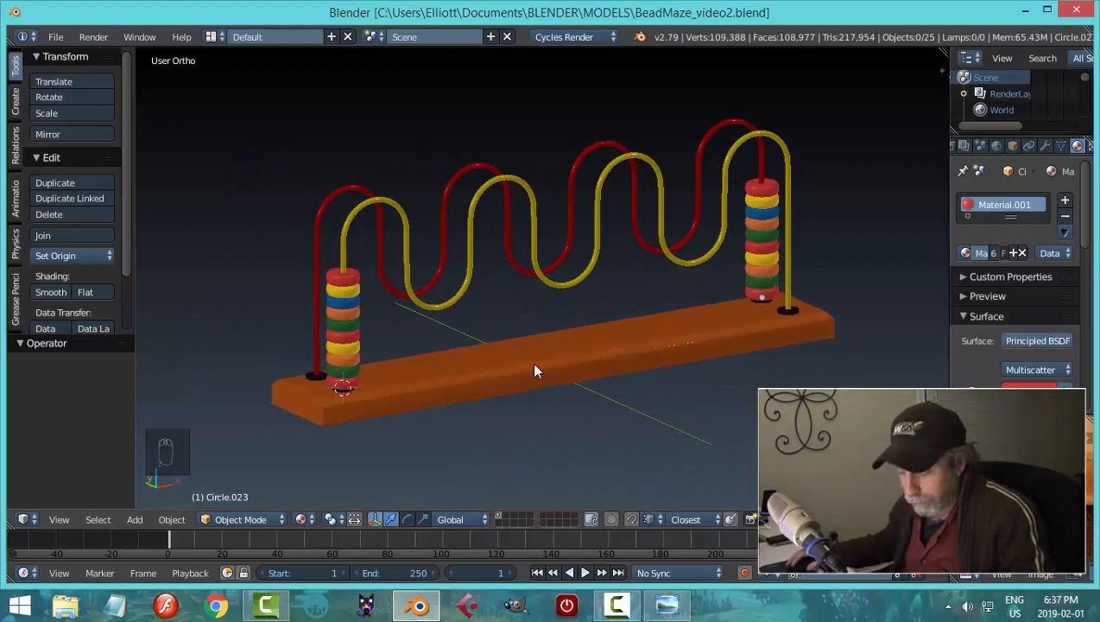
pyautogui.moveTo(609, 339)
pyautogui.mouseDown(button='middle')
pyautogui.moveTo(562, 347)
pyautogui.moveTo(608, 344)
pyautogui.moveTo(592, 345)
pyautogui.mouseUp(button='middle')
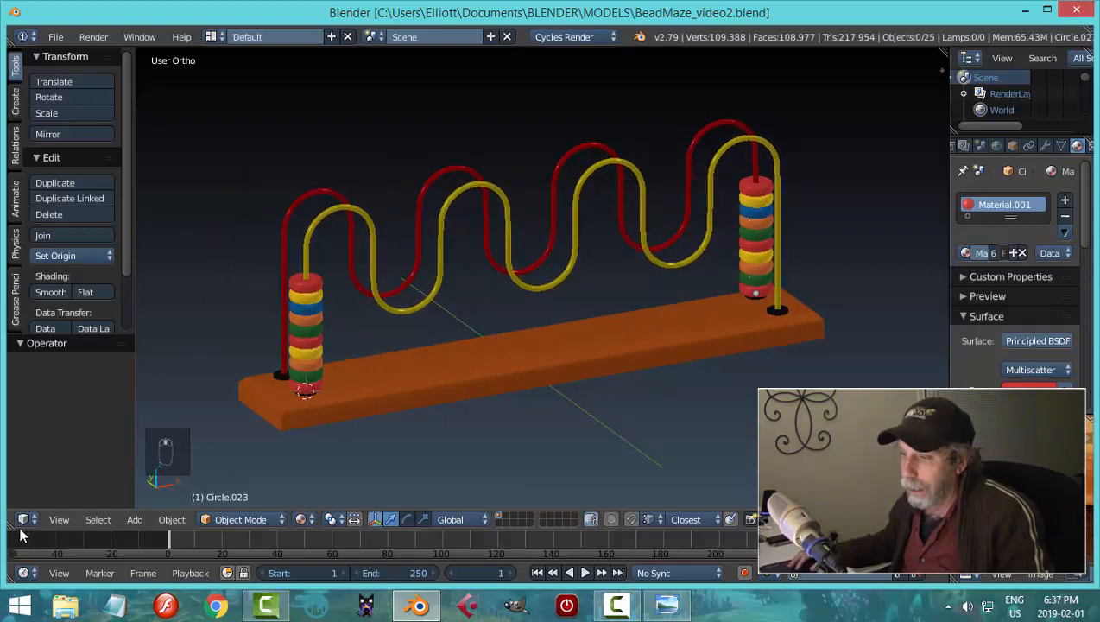
pyautogui.moveTo(12, 523); pyautogui.dragTo(435, 466)
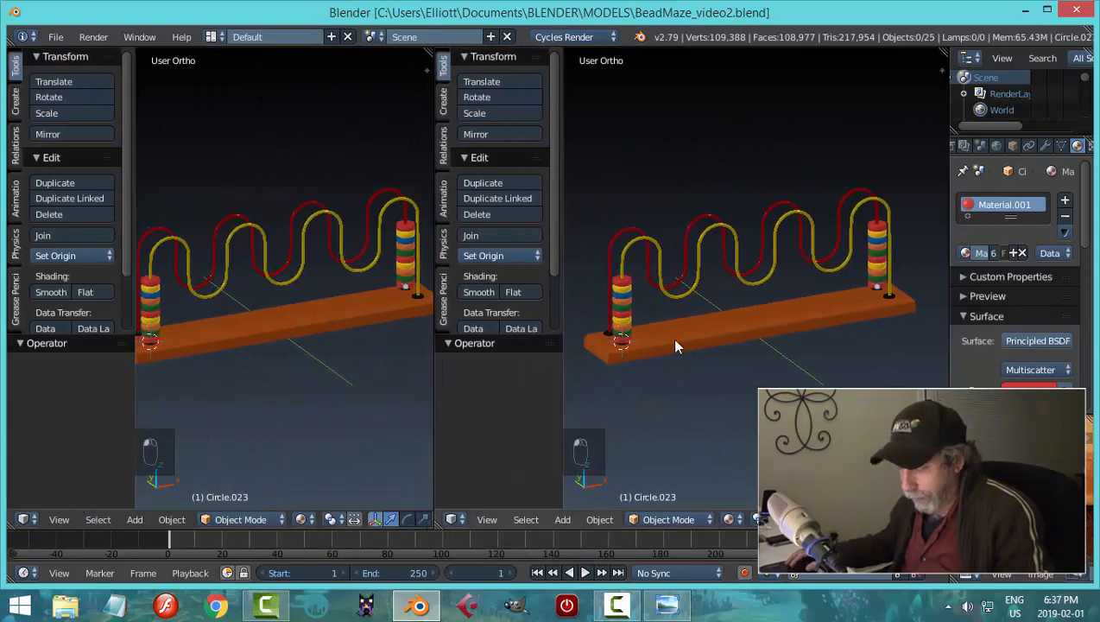
pyautogui.press('t')
pyautogui.press('t')
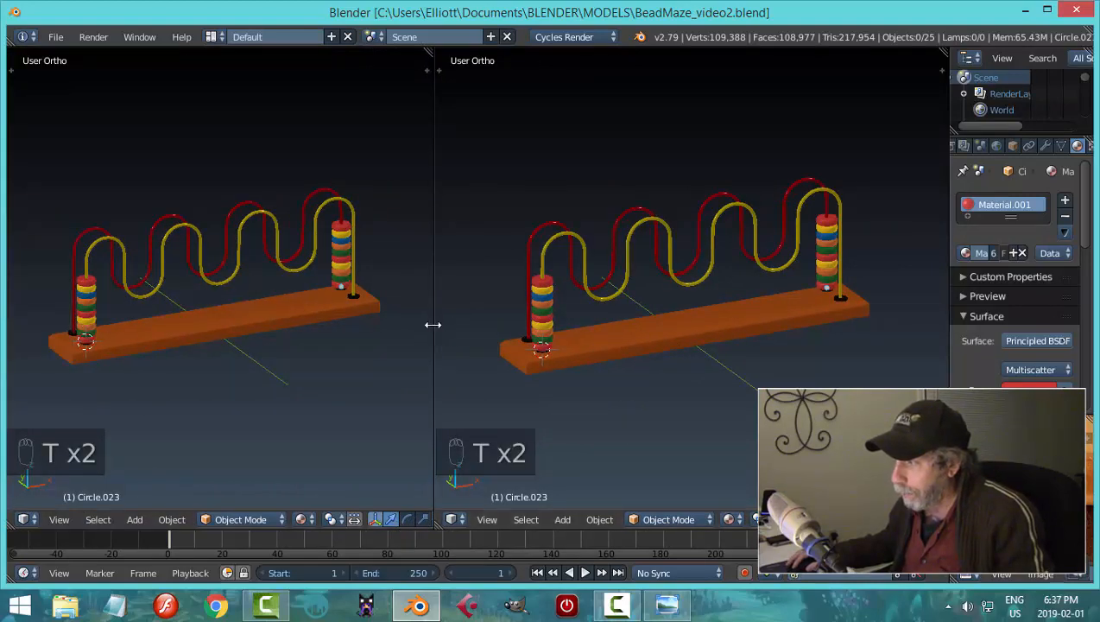
pyautogui.moveTo(433, 325); pyautogui.dragTo(474, 328)
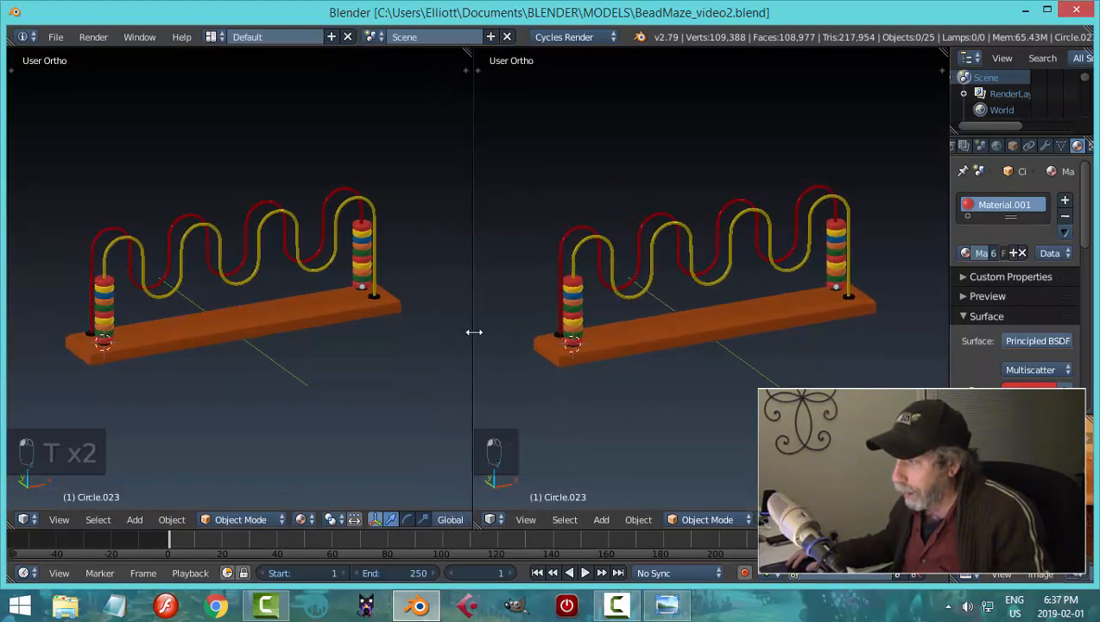
# Turn the left viewport into a Node Editor with its properties sidebar hidden and the material nodes enlarged
pyautogui.click(23, 518)
pyautogui.click(62, 341)
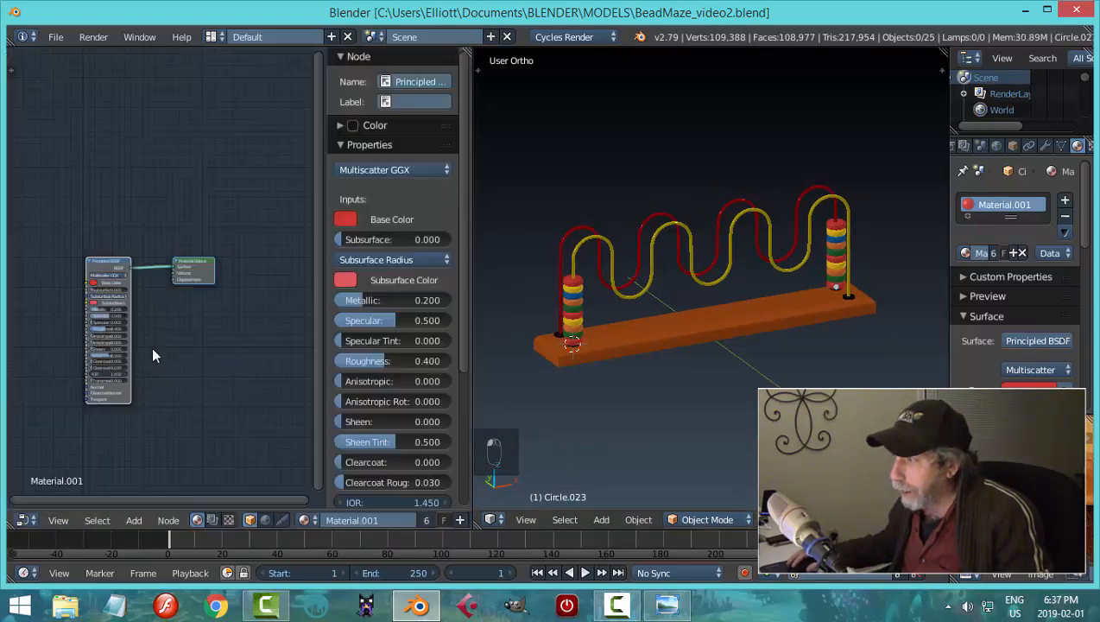
pyautogui.press('n')
pyautogui.scroll(4, 294, 335)
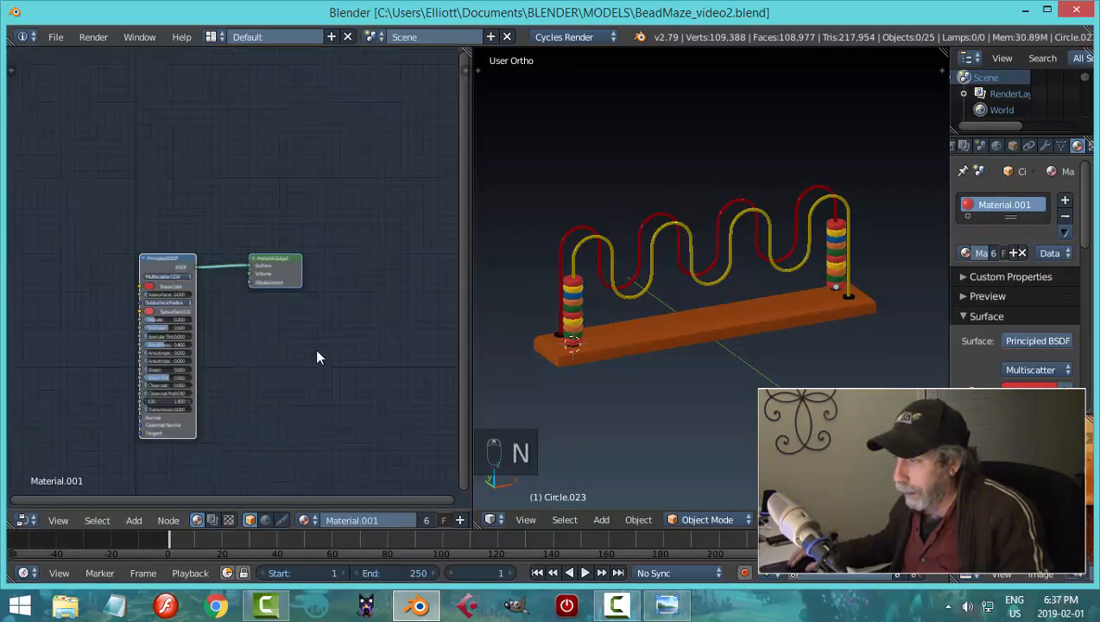
pyautogui.scroll(3, 707, 364)
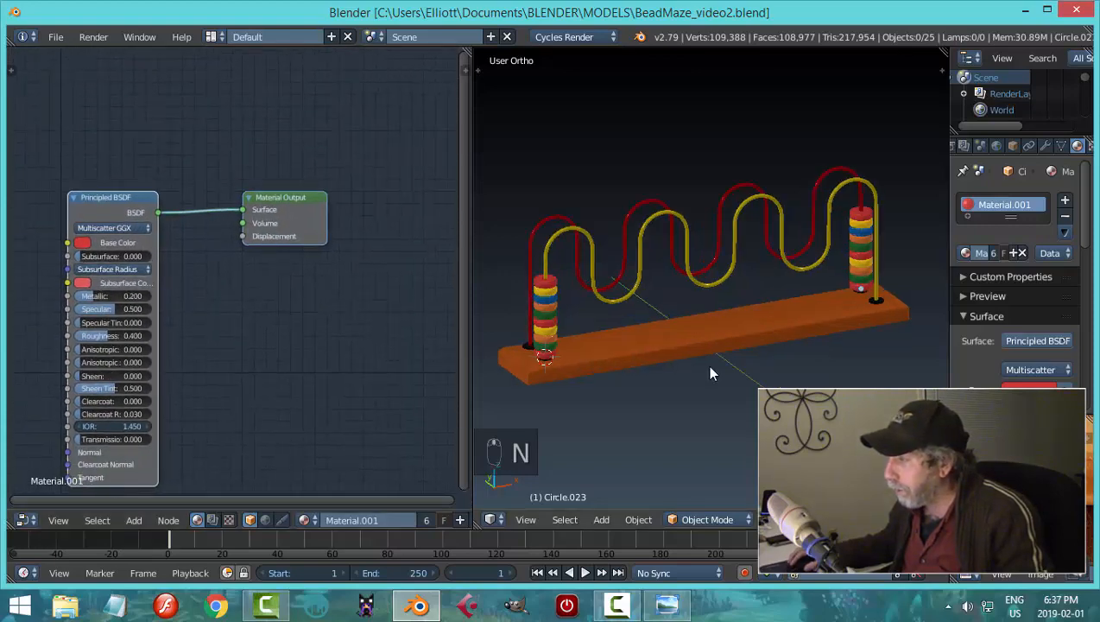
# Add a Sun lamp, place it beyond the near end of the base and slightly raised, and rotate it to shine diagonally toward the toy
pyautogui.scroll(-1, 694, 391)
pyautogui.hotkey('shift', 'a')
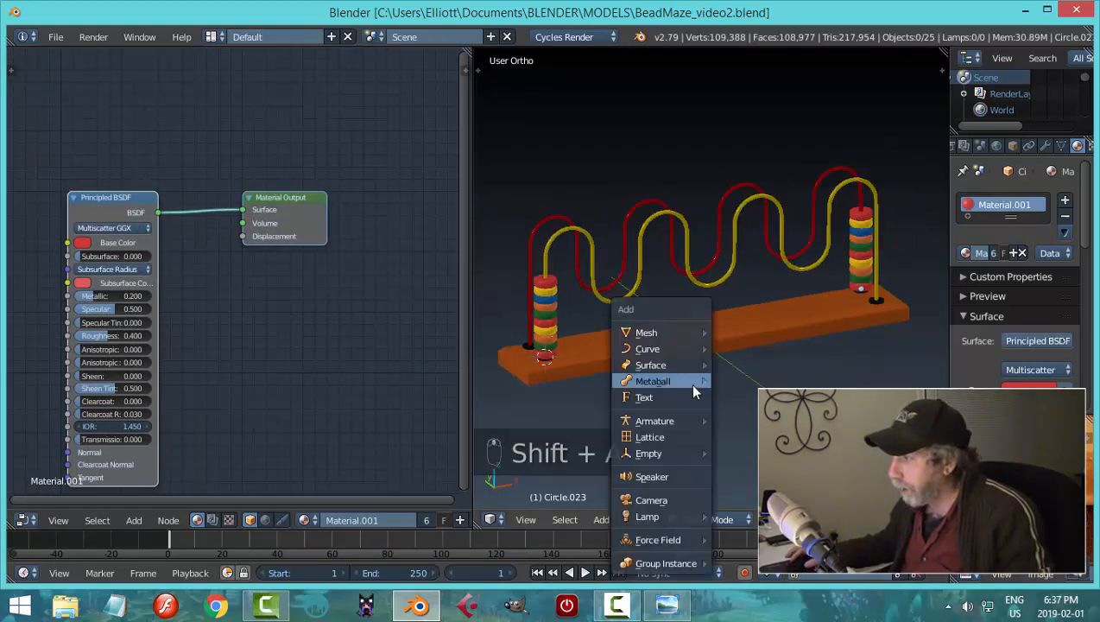
pyautogui.moveTo(651, 512)
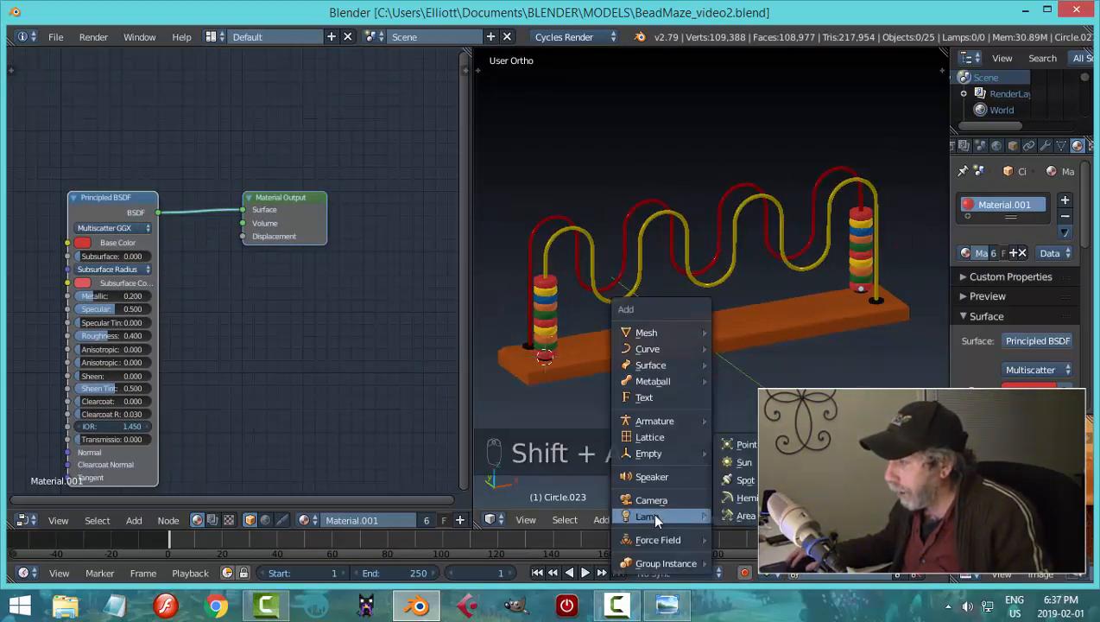
pyautogui.click(730, 459)
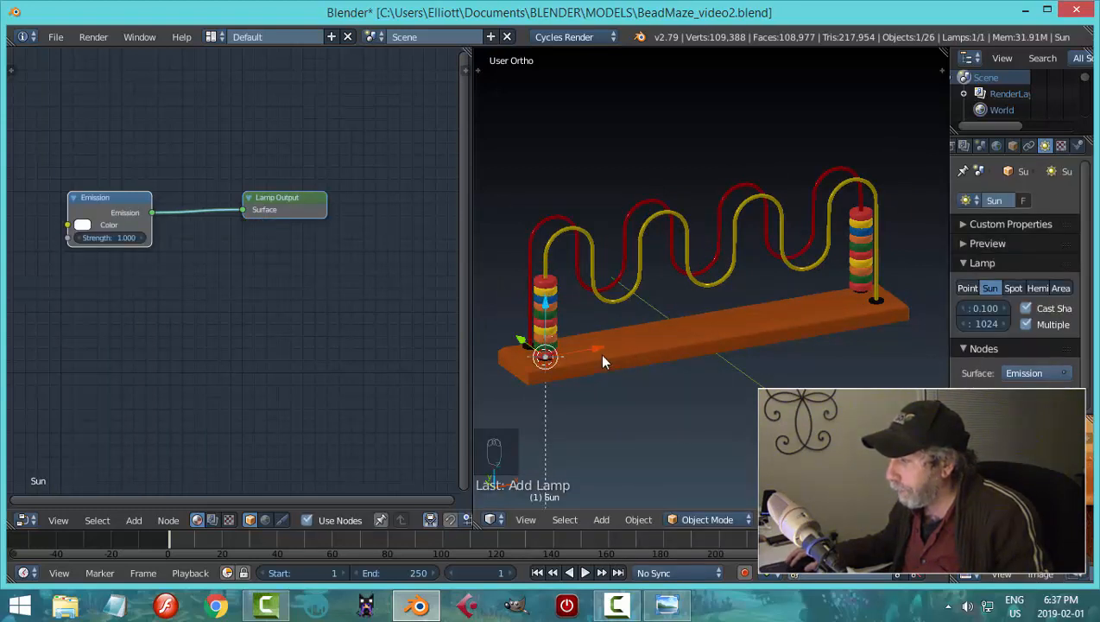
pyautogui.moveTo(598, 350); pyautogui.dragTo(544, 359)
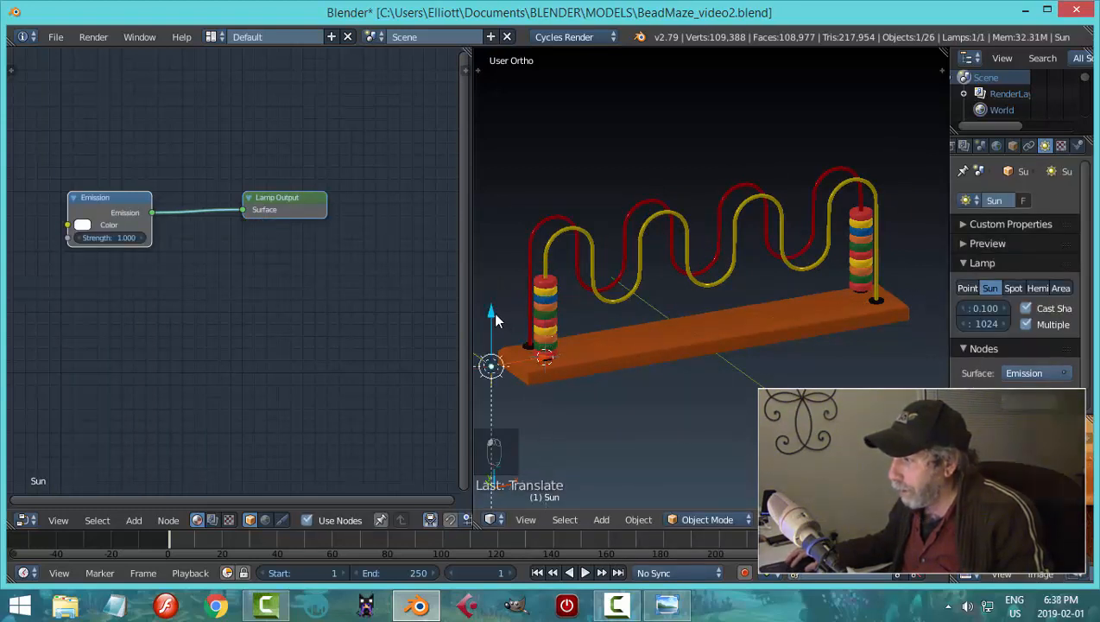
pyautogui.press('r')
pyautogui.click(638, 319)
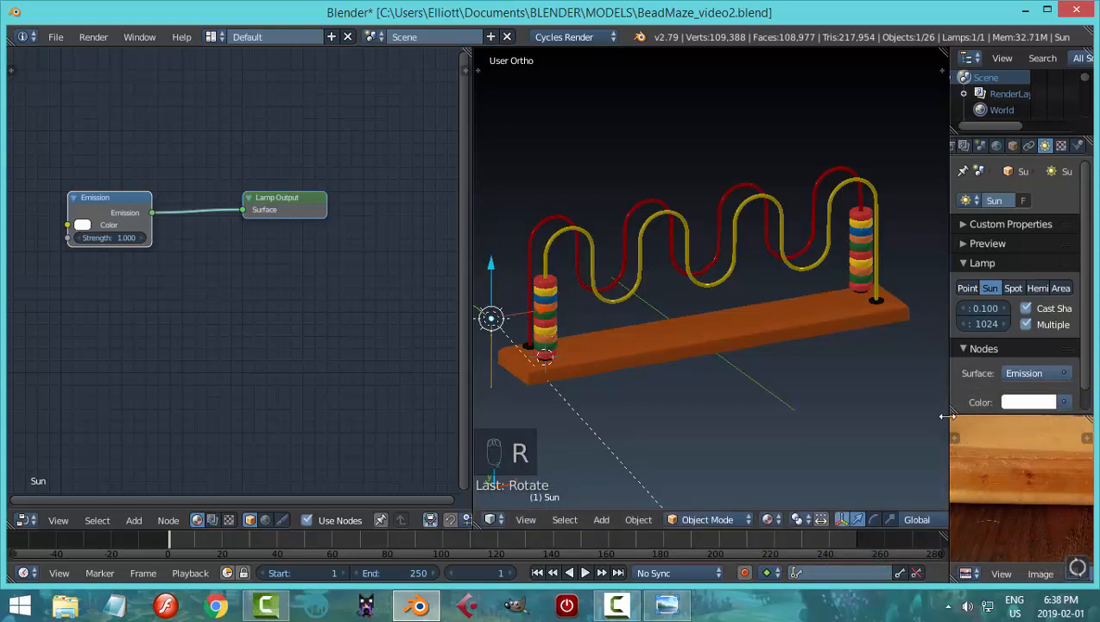
# Set the Sun lamp's size to 0.4, its colour to a pale warm yellow and its strength to 3
pyautogui.moveTo(953, 411); pyautogui.dragTo(955, 430)
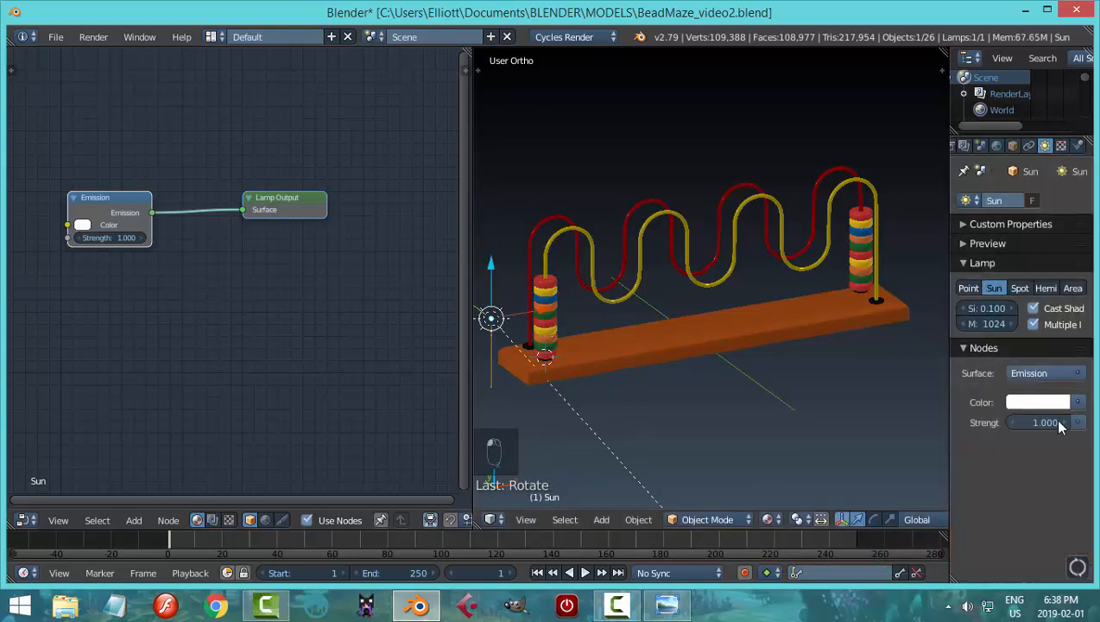
pyautogui.click(984, 308)
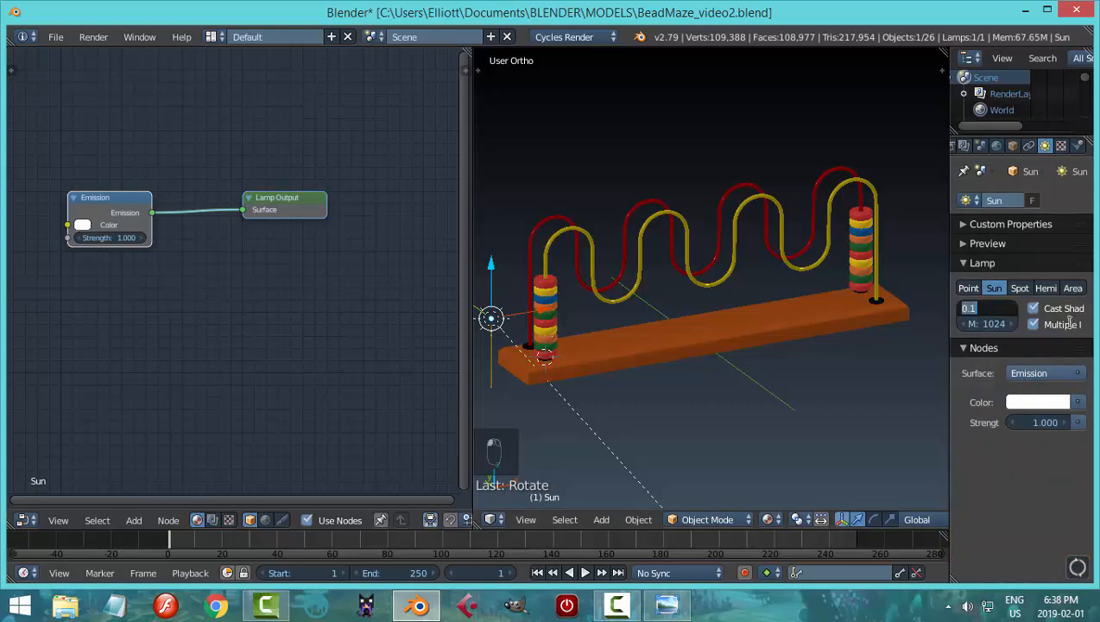
pyautogui.write('0.4')
pyautogui.press('Return')
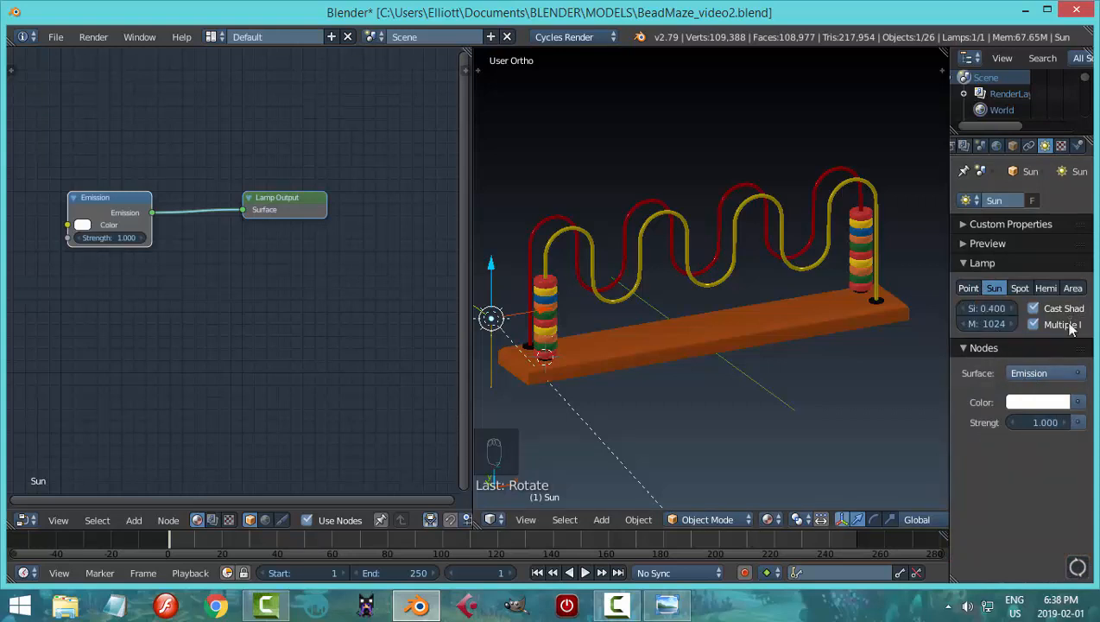
pyautogui.click(1062, 404)
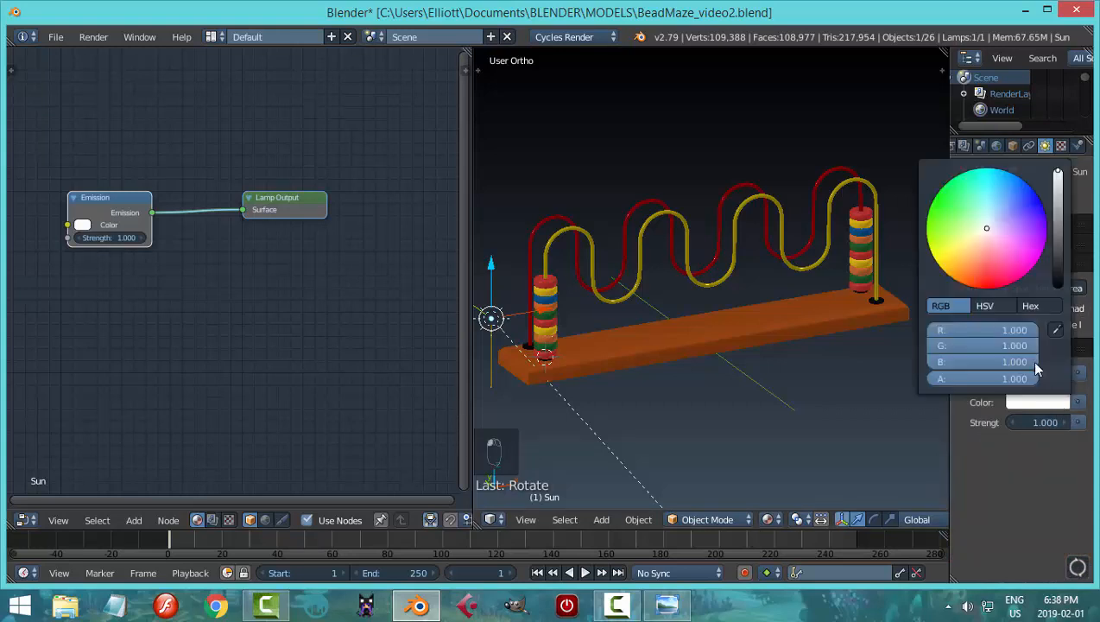
pyautogui.click(981, 238)
pyautogui.click(1038, 423)
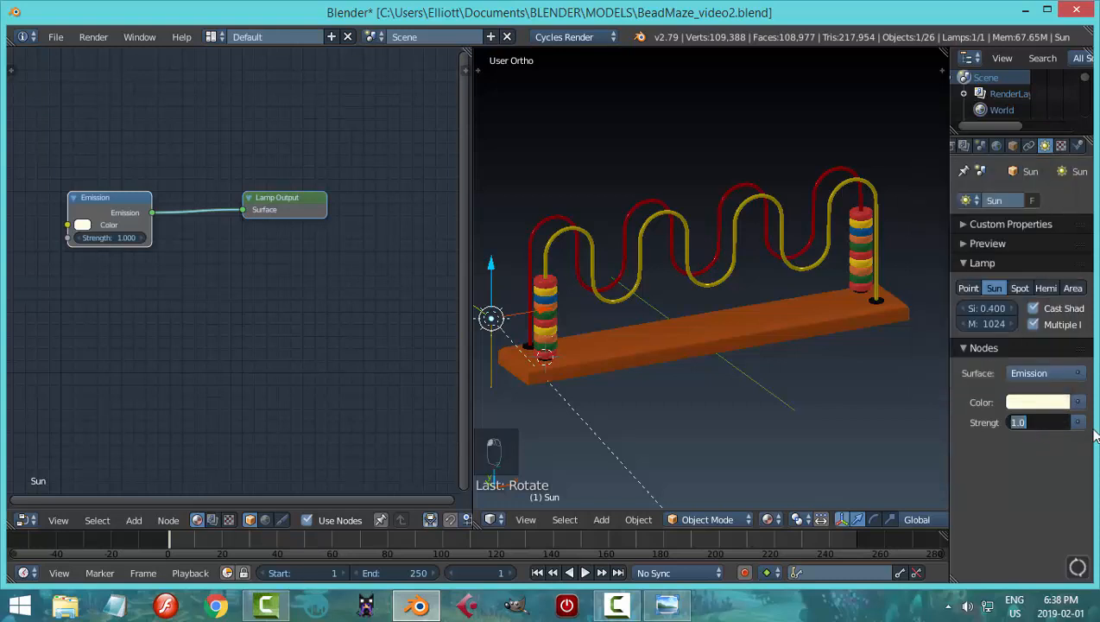
pyautogui.write('3')
pyautogui.press('Return')
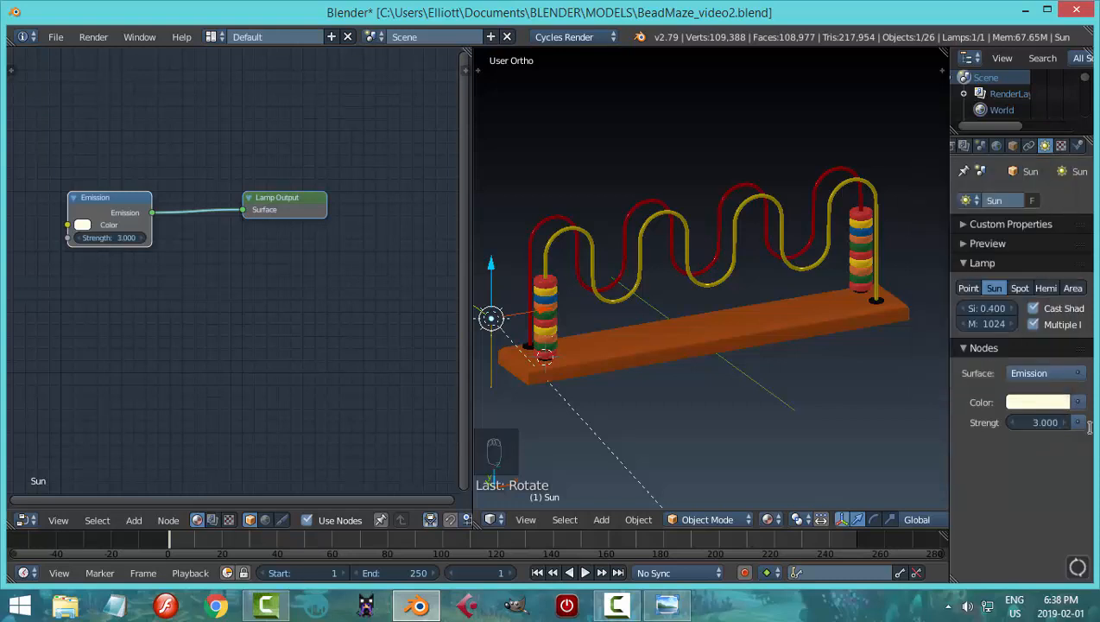
# Enable nodes for the World surface and use an Environment Texture as its background colour
pyautogui.click(998, 146)
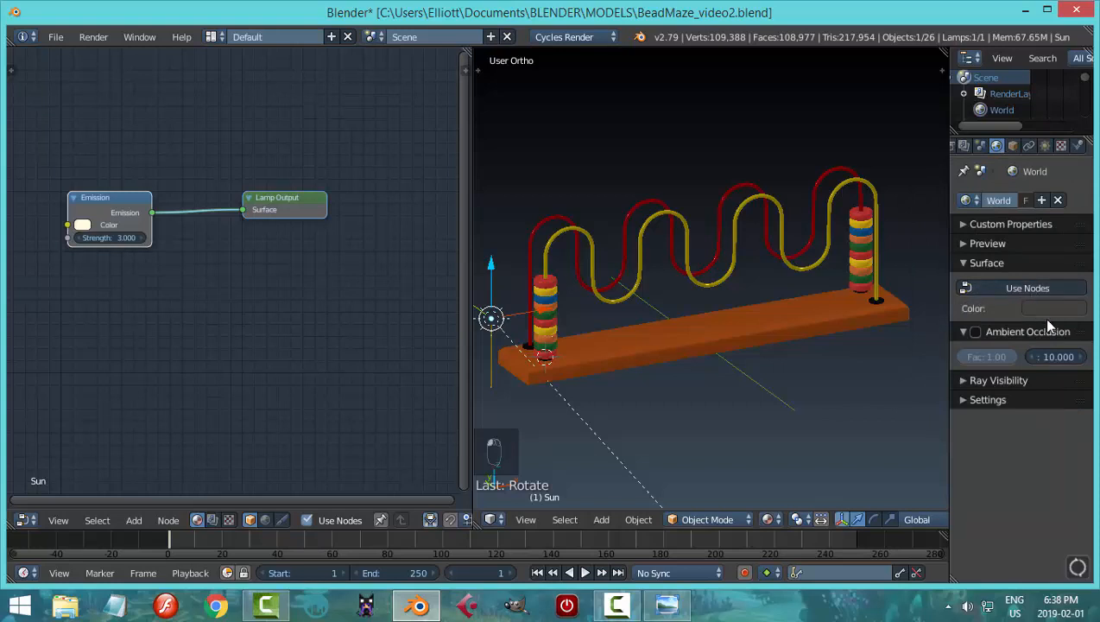
pyautogui.click(1026, 287)
pyautogui.click(1077, 317)
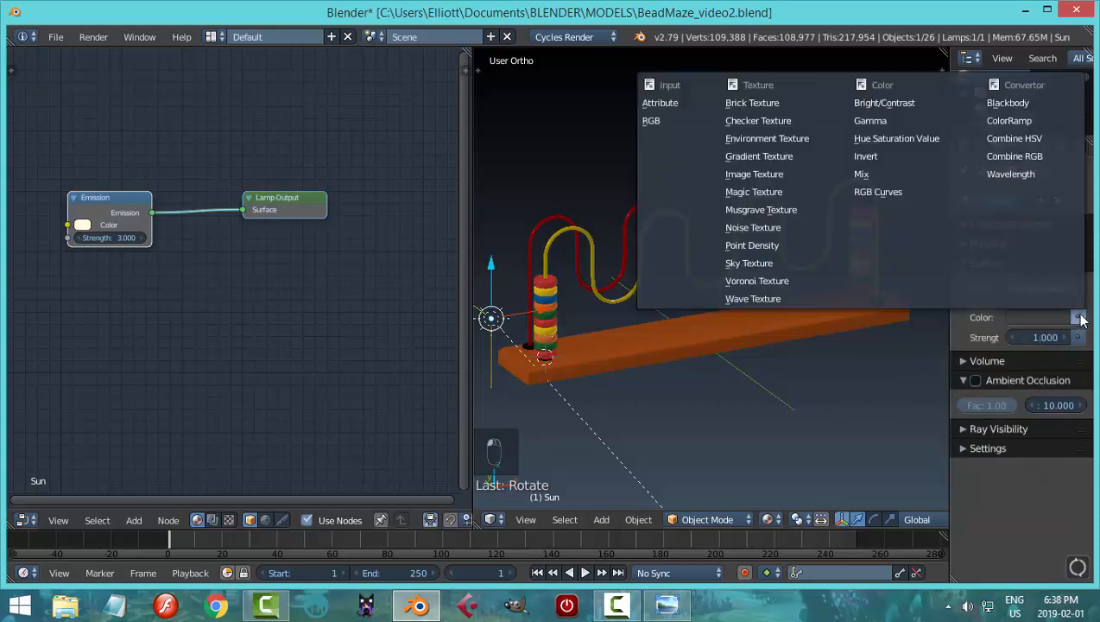
pyautogui.click(780, 138)
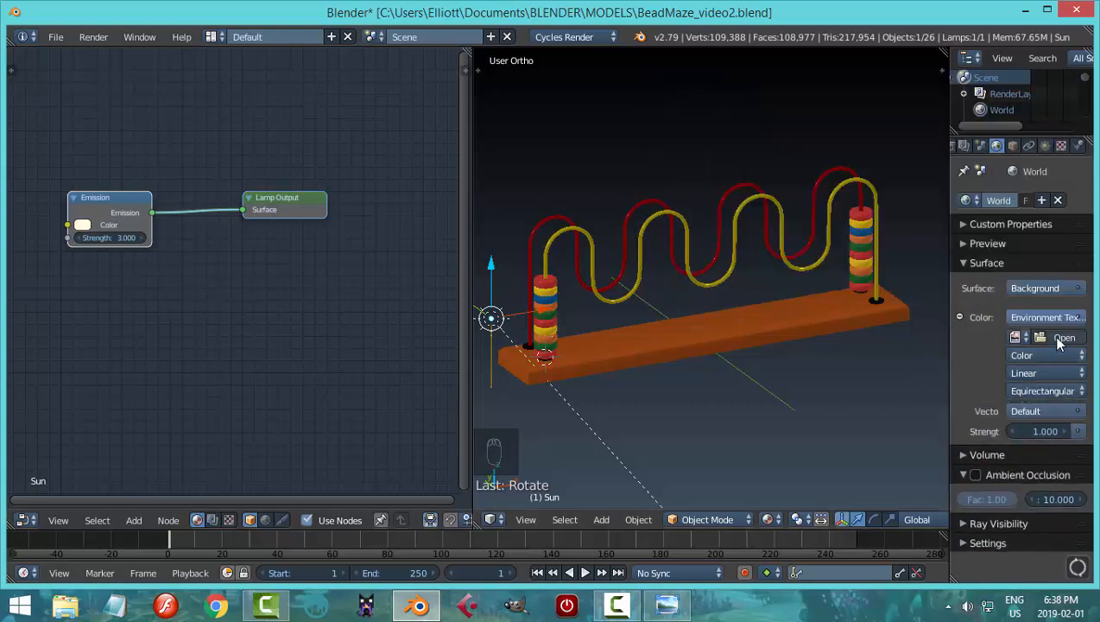
# Load veranda_2k.hdr from the HDR TEXTURES folder as the environment image and briefly preview the scene in rendered shading
pyautogui.click(1061, 338)
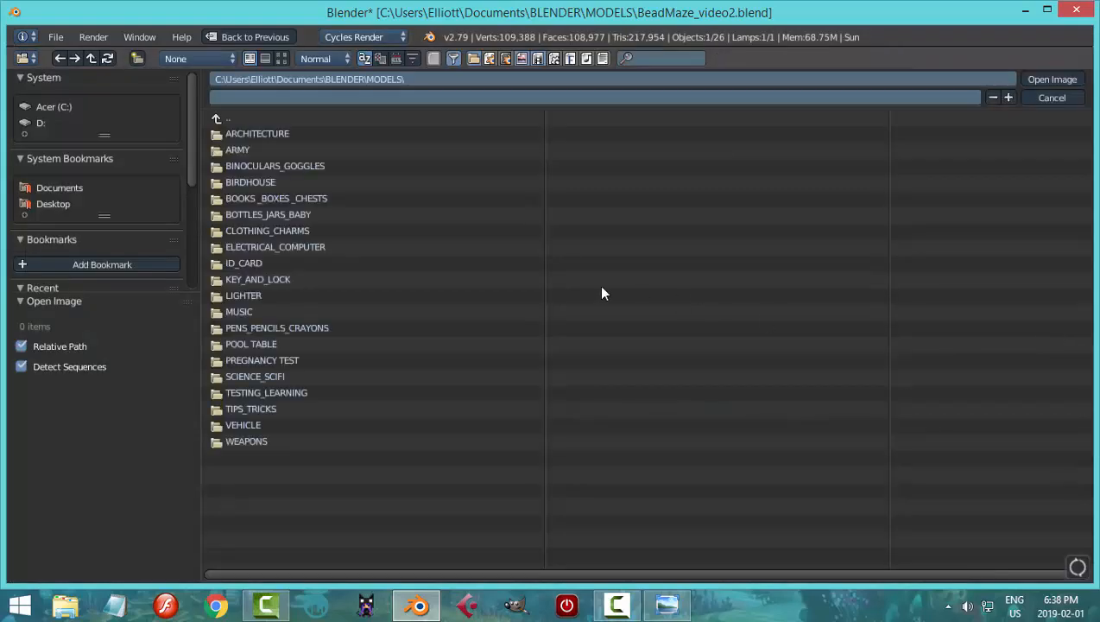
pyautogui.click(63, 190)
pyautogui.click(269, 449)
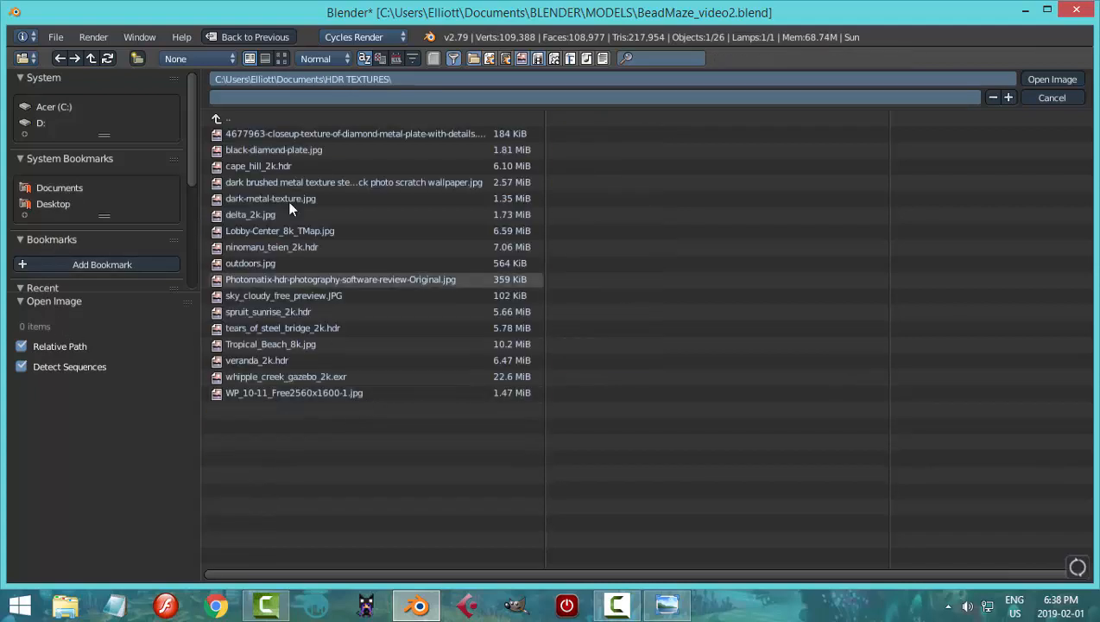
pyautogui.click(281, 58)
pyautogui.click(385, 427)
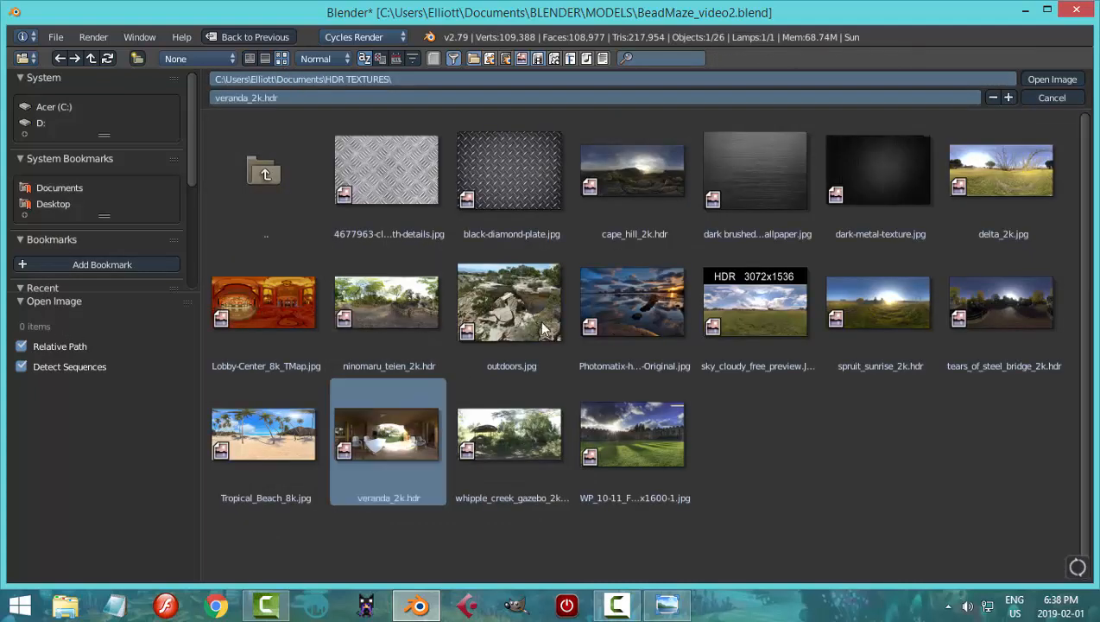
pyautogui.click(1050, 79)
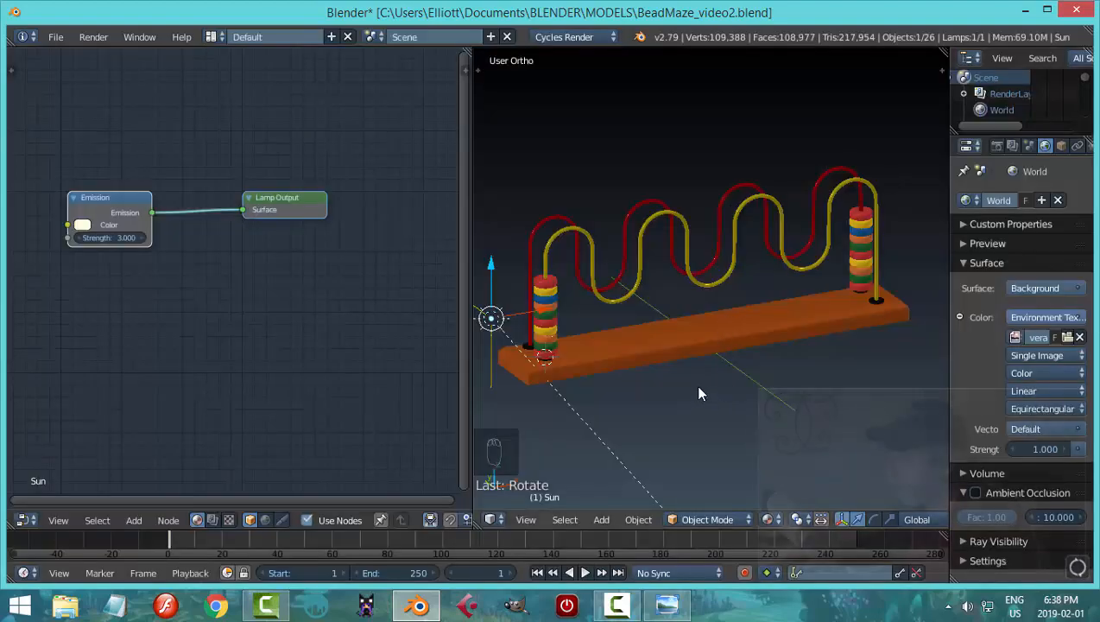
pyautogui.hotkey('shift', 'z')
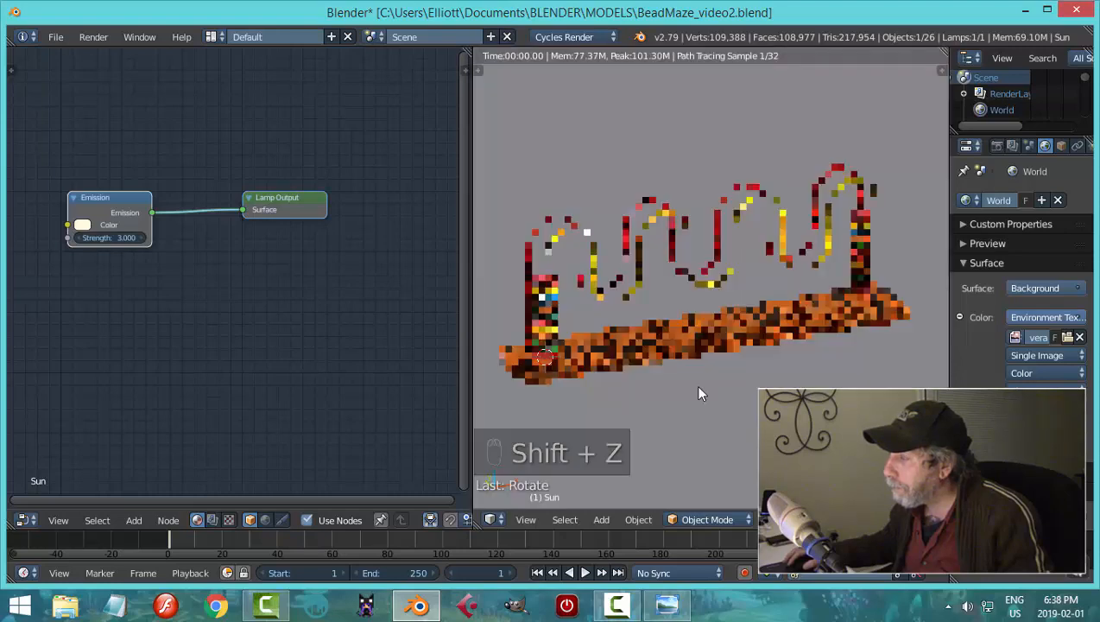
pyautogui.hotkey('shift', 'z')
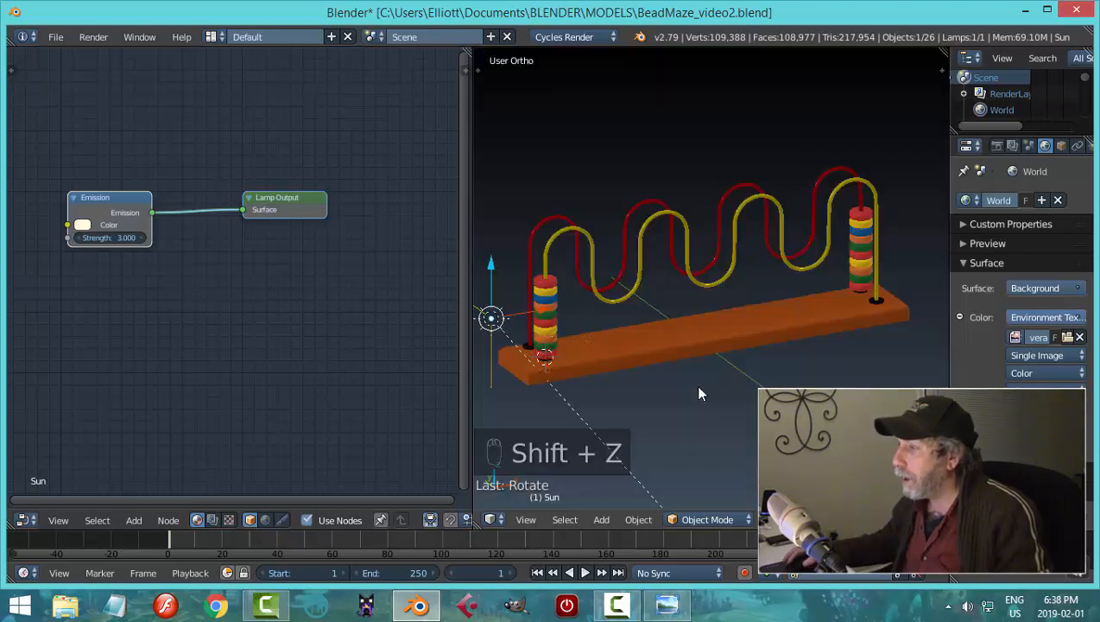
# Add a camera and move it along the Y axis away from the bead maze
pyautogui.hotkey('shift', 'a')
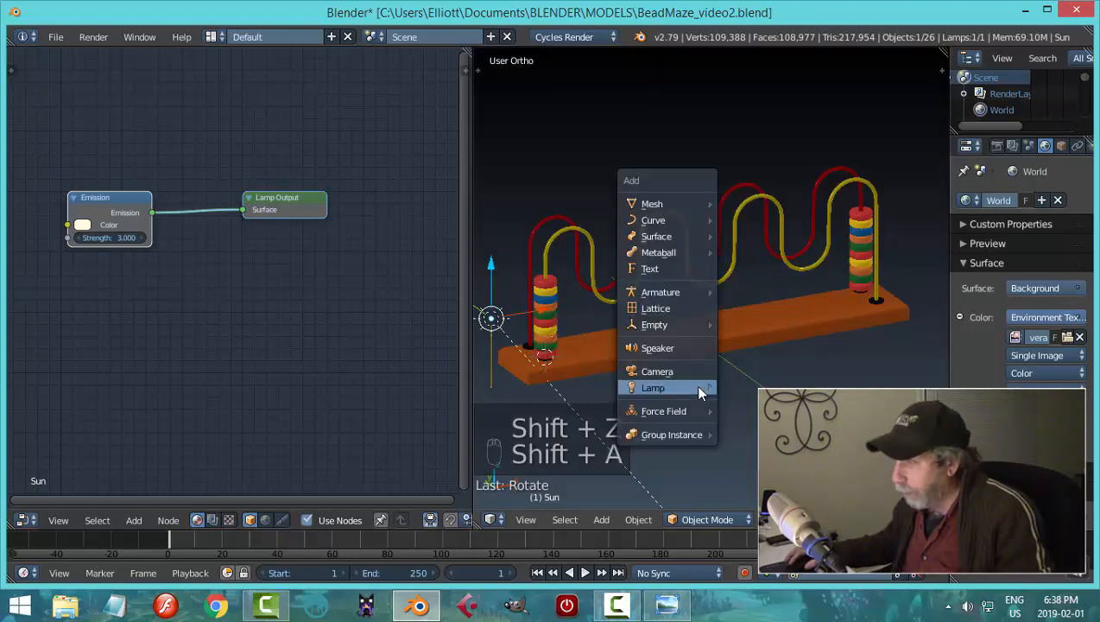
pyautogui.click(671, 366)
pyautogui.moveTo(630, 395)
pyautogui.mouseDown(button='middle')
pyautogui.moveTo(687, 373)
pyautogui.moveTo(626, 391)
pyautogui.mouseUp(button='middle')
pyautogui.moveTo(598, 322); pyautogui.dragTo(631, 325, button='middle')
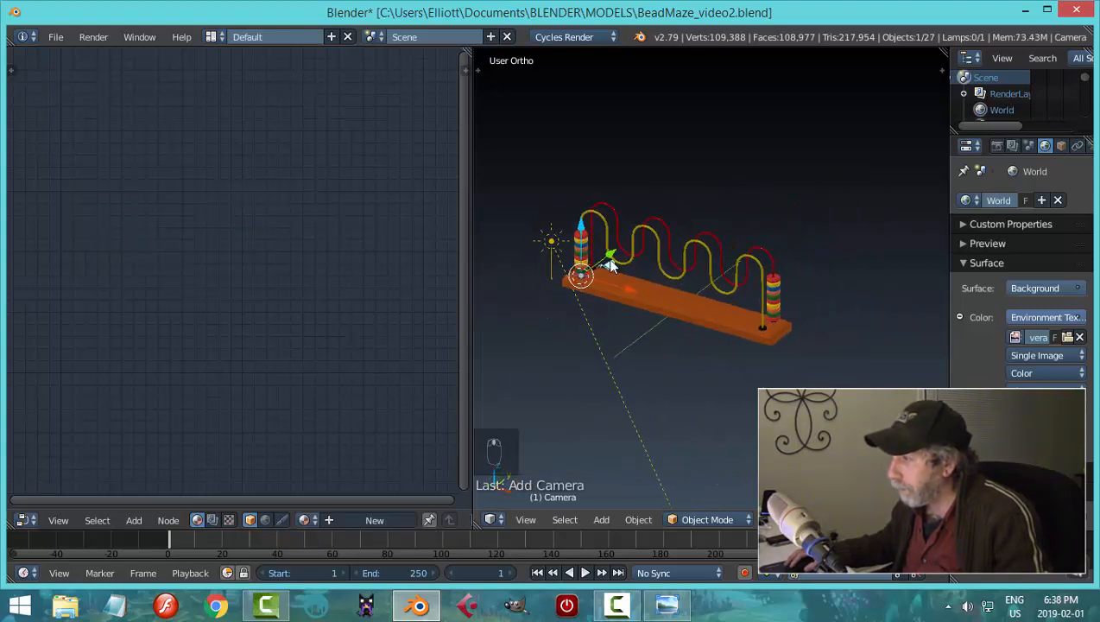
pyautogui.moveTo(608, 256); pyautogui.dragTo(531, 295)
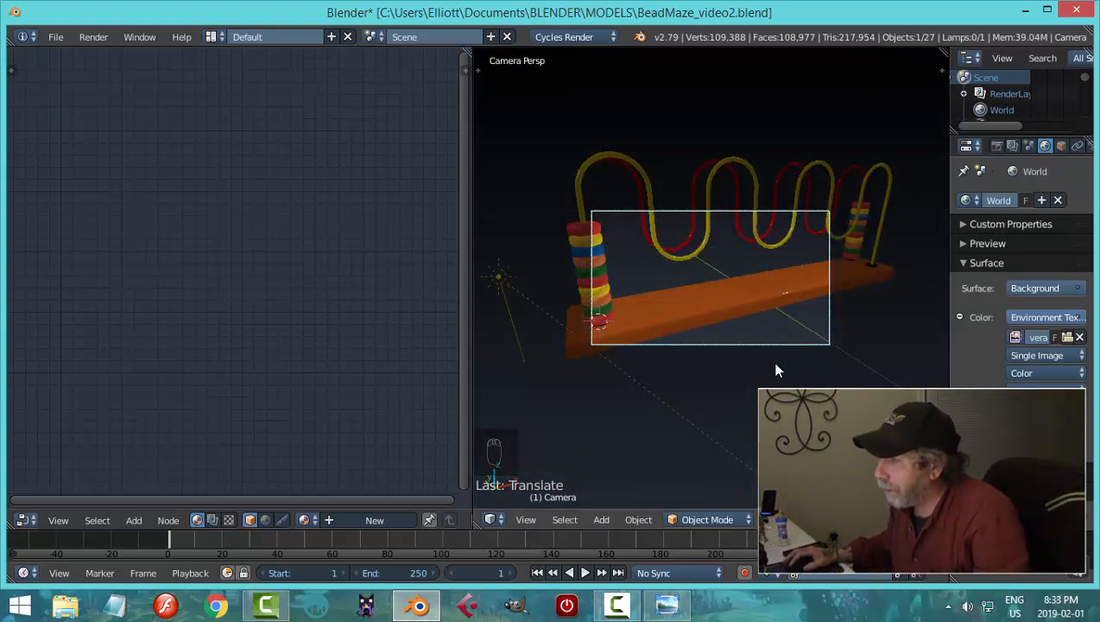
# Enable Lock Camera to View in the 3D view settings and hide the properties sidebar
pyautogui.moveTo(750, 408)
pyautogui.mouseDown(button='middle')
pyautogui.moveTo(739, 388)
pyautogui.moveTo(739, 411)
pyautogui.moveTo(707, 420)
pyautogui.moveTo(737, 412)
pyautogui.mouseUp(button='middle')
pyautogui.press('n')
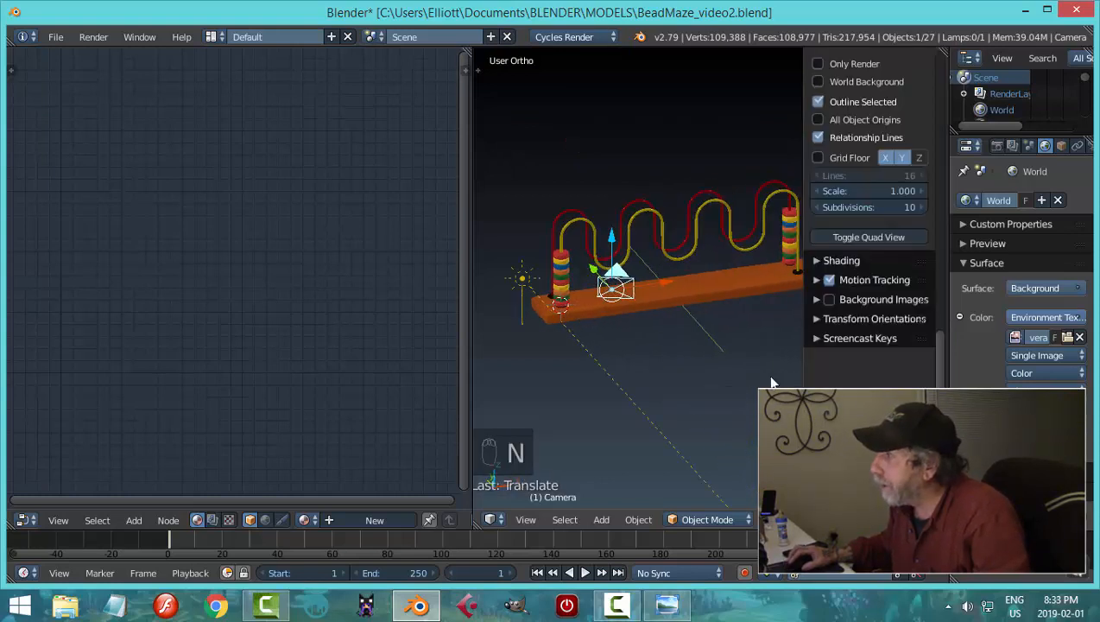
pyautogui.scroll(8, 862, 292)
pyautogui.scroll(4, 863, 292)
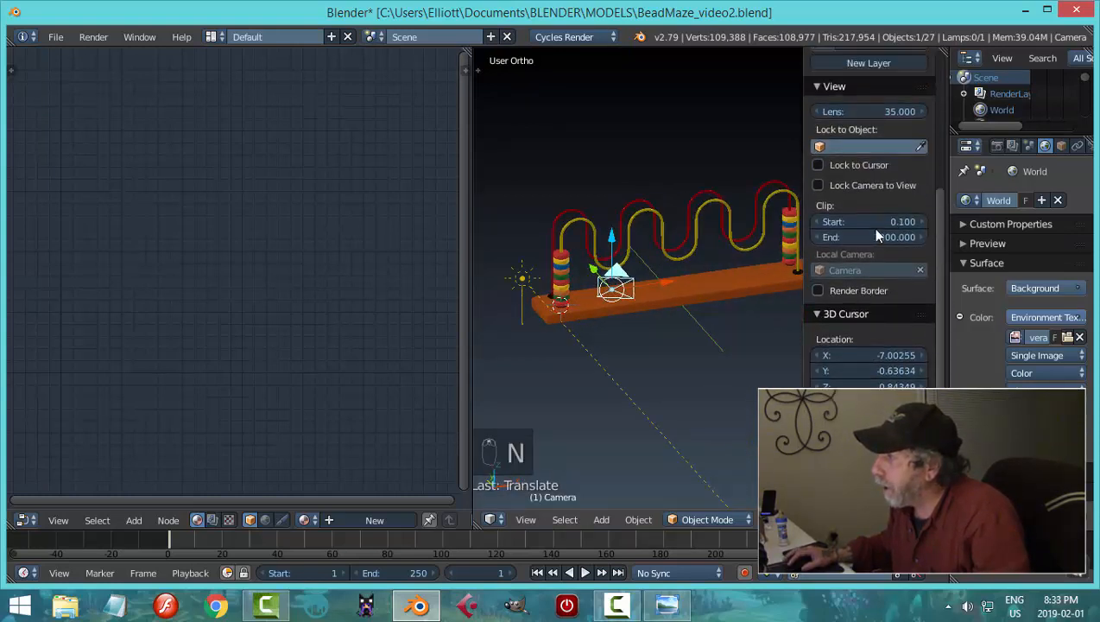
pyautogui.click(869, 185)
pyautogui.press('n')
pyautogui.scroll(2, 713, 339)
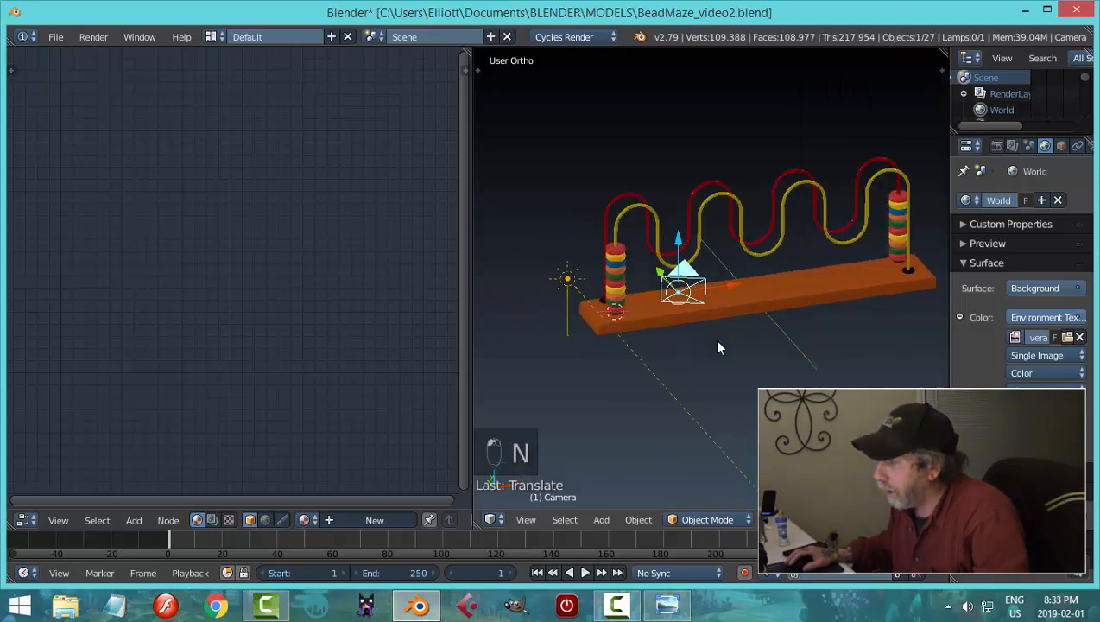
# Briefly preview the bead maze in rendered shading and switch the 3D view to look through the camera
pyautogui.keyDown('shift'); pyautogui.moveTo(777, 326); pyautogui.dragTo(728, 361, button='middle'); pyautogui.keyUp('shift')
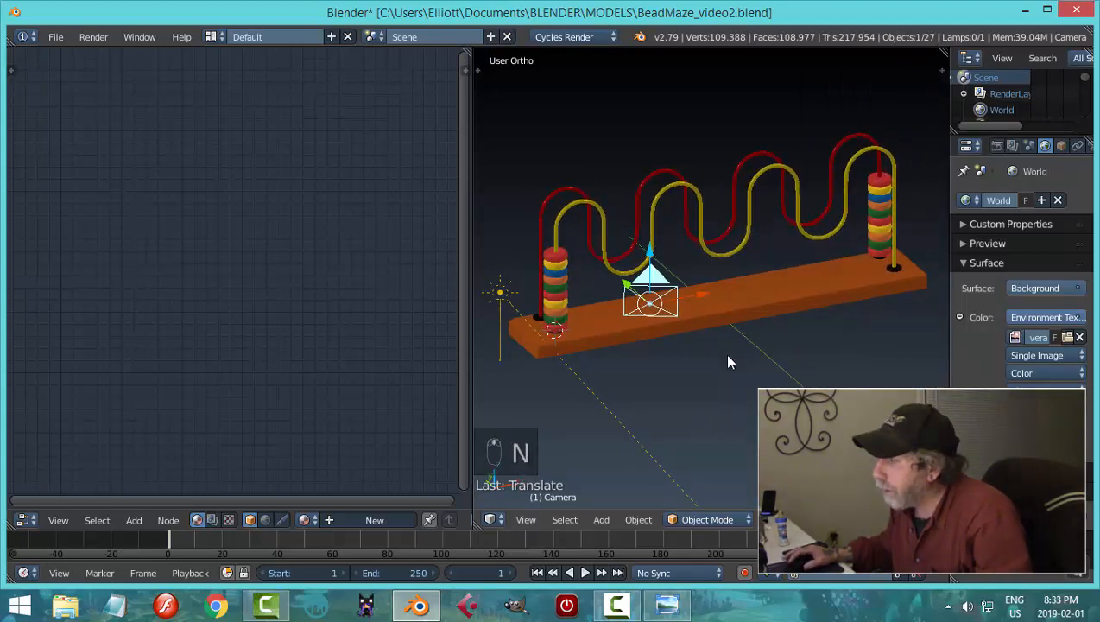
pyautogui.hotkey('shift', 'z')
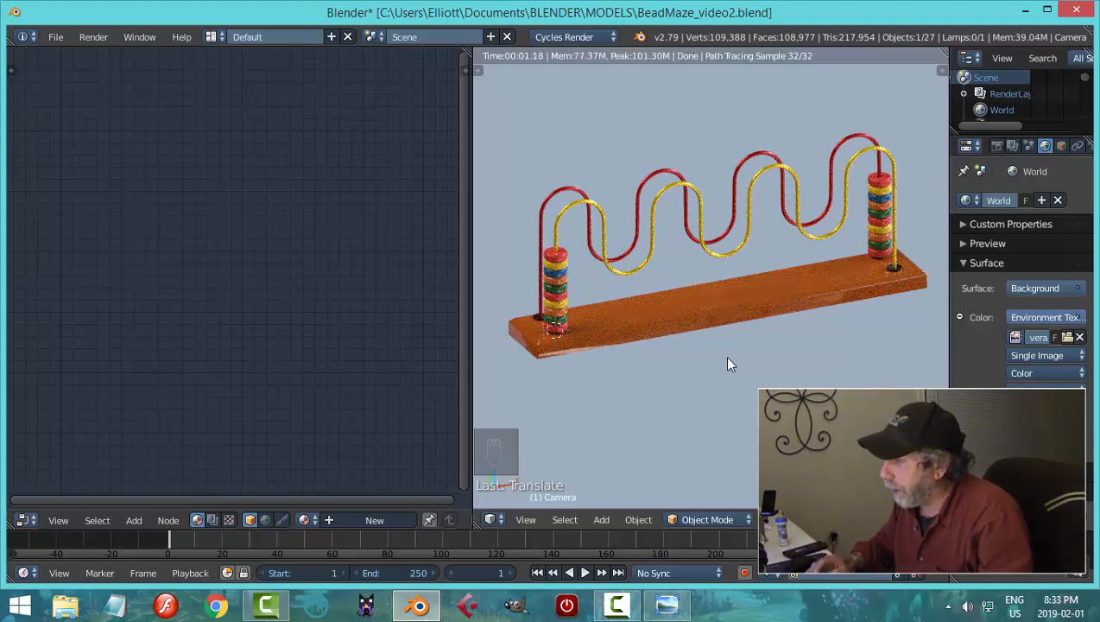
pyautogui.hotkey('shift', 'z')
pyautogui.press('KP_0')
pyautogui.hotkey('shift', 'z')
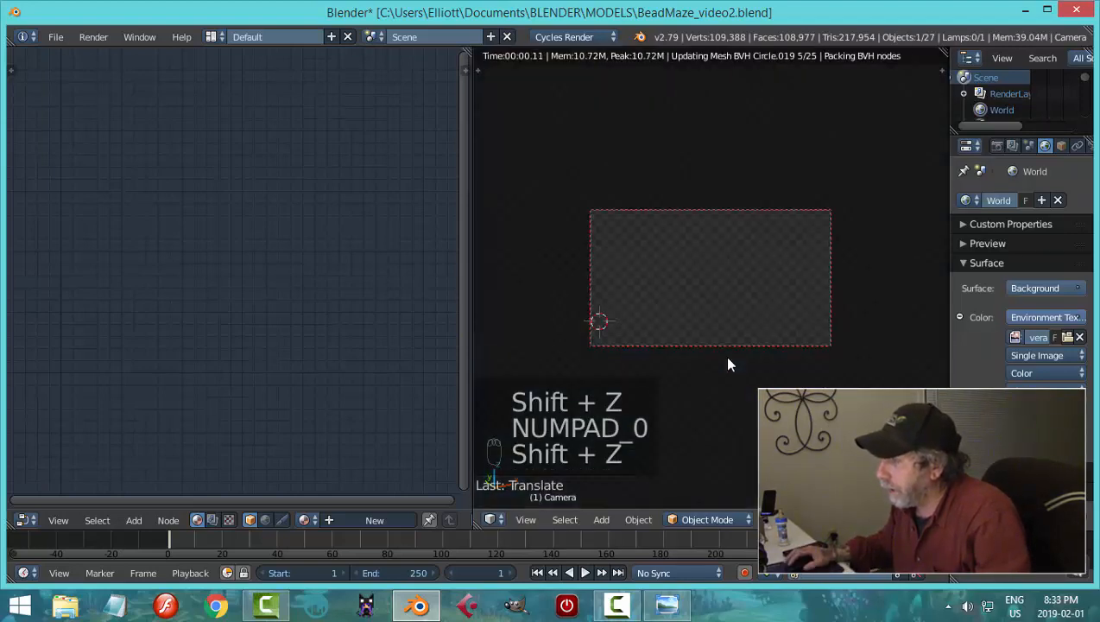
pyautogui.hotkey('shift', 'z')
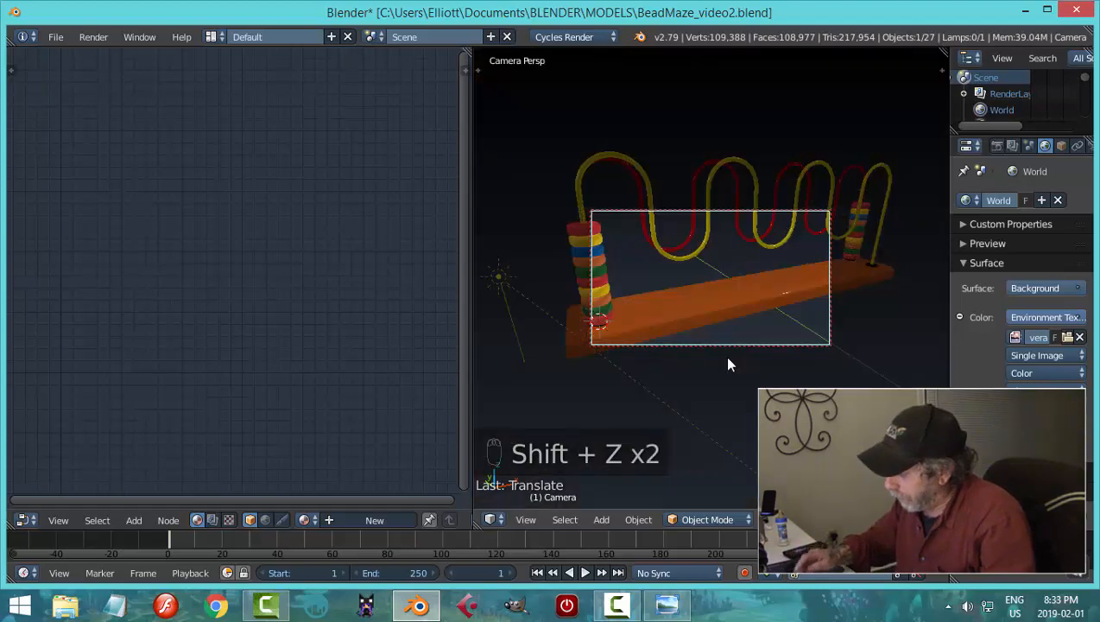
# Reposition the locked camera so the whole bead maze fits inside its frame, and check the framing in rendered shading
pyautogui.press('Home')
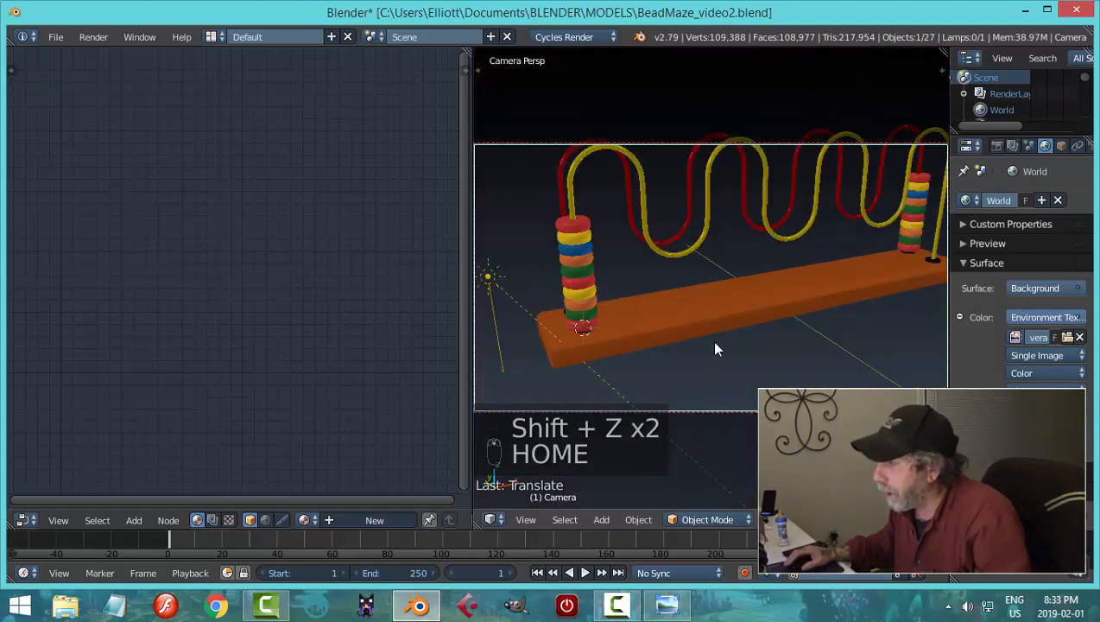
pyautogui.moveTo(715, 349); pyautogui.dragTo(786, 357, button='middle')
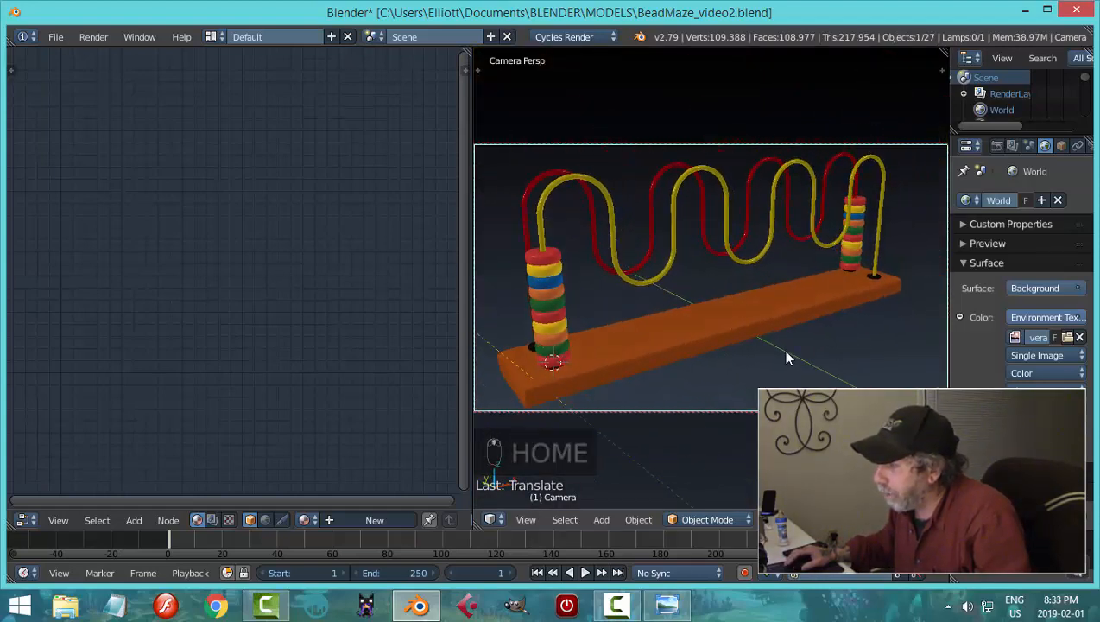
pyautogui.scroll(-2, 781, 348)
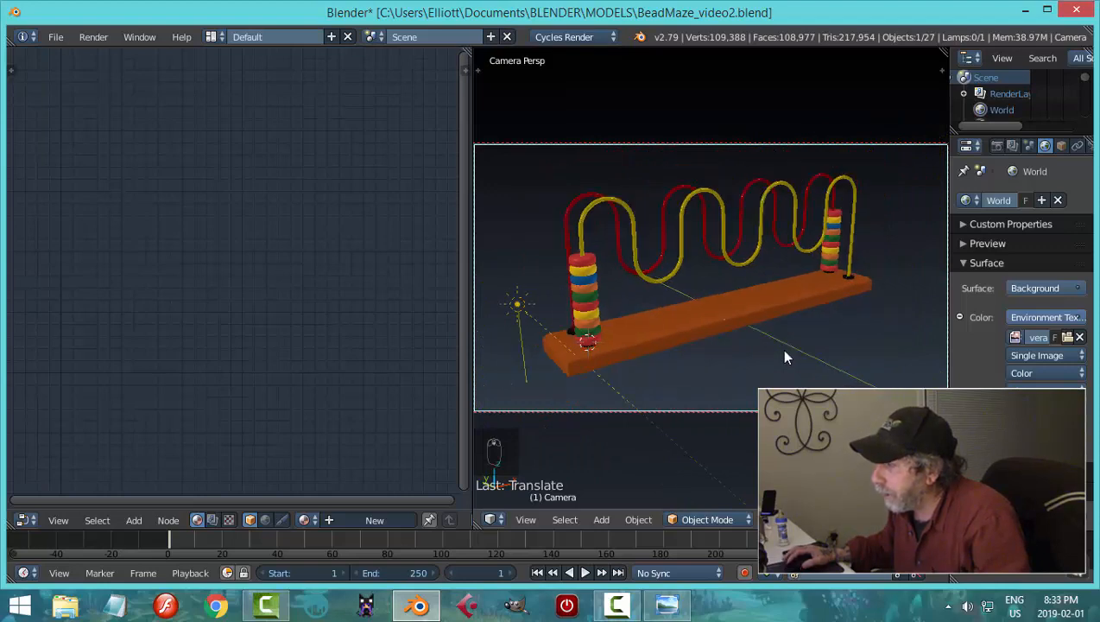
pyautogui.hotkey('shift', 'z')
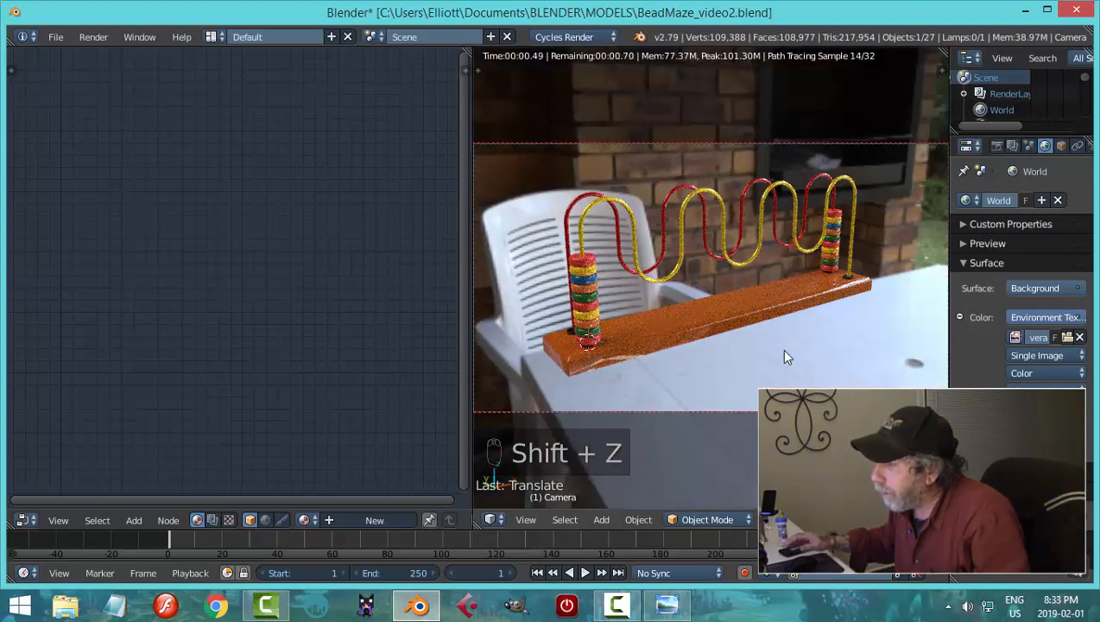
pyautogui.hotkey('shift', 'z')
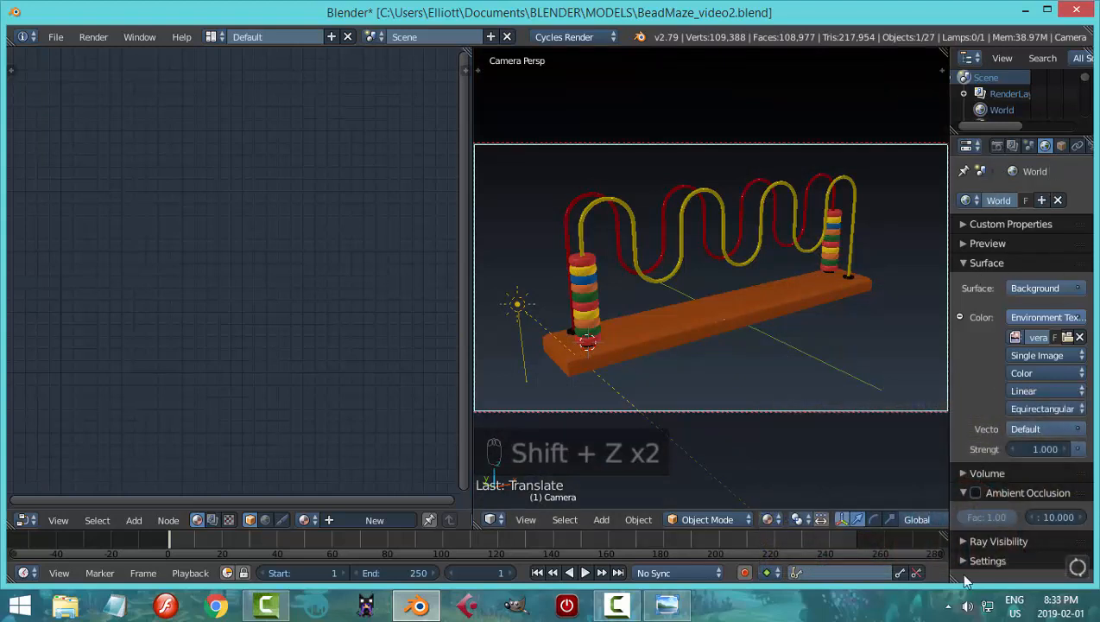
# Hide the HDR environment from the camera in the World's Ray Visibility settings and preview the scene in rendered shading
pyautogui.click(968, 561)
pyautogui.scroll(-2, 982, 522)
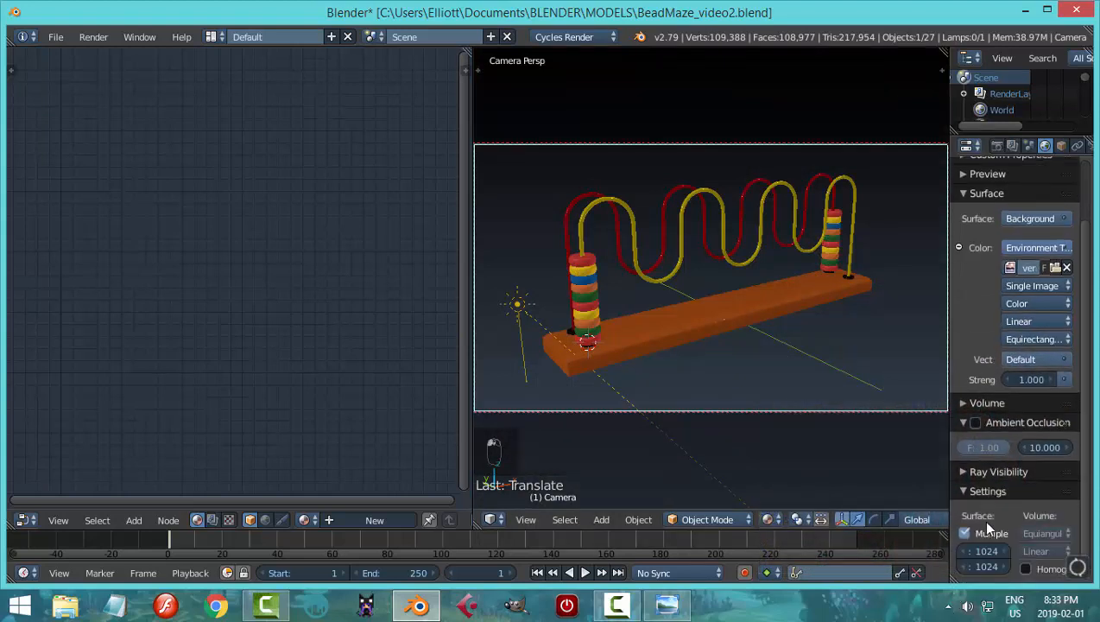
pyautogui.click(968, 473)
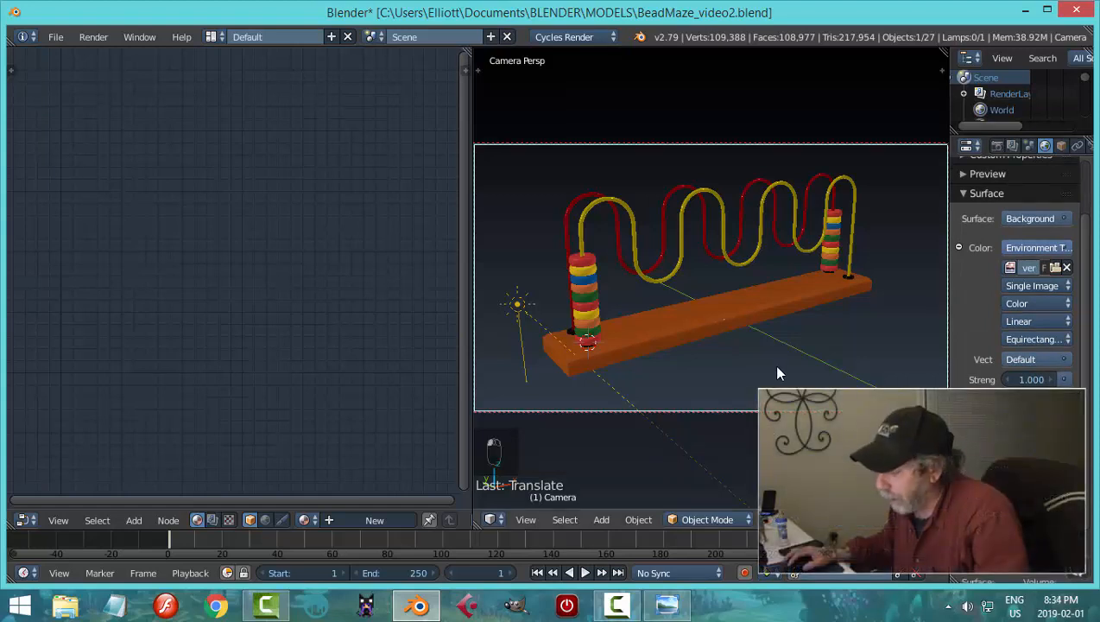
pyautogui.hotkey('shift', 'z')
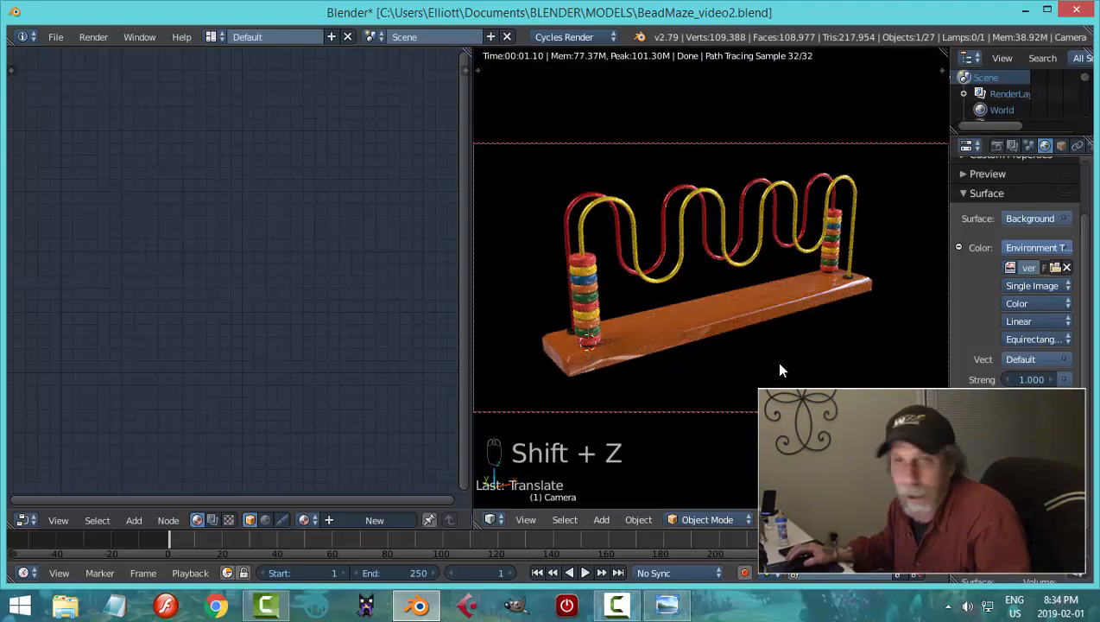
# Select the red bead at the top of the near stack, display its material nodes and move the camera closer to the beads
pyautogui.scroll(3, 776, 361)
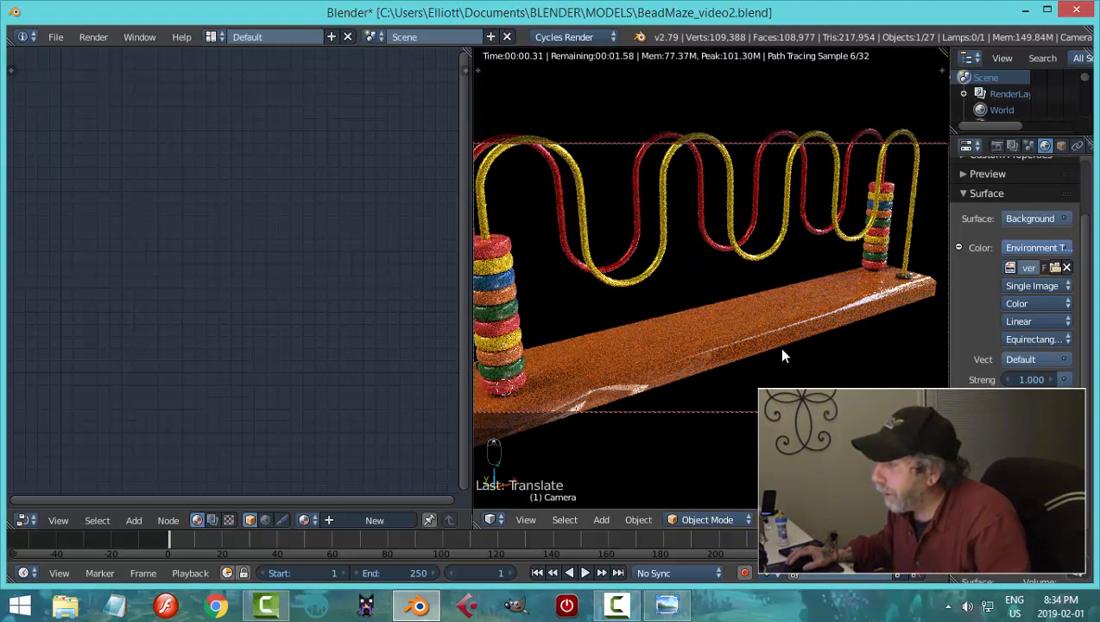
pyautogui.moveTo(785, 341)
pyautogui.mouseDown(button='middle')
pyautogui.moveTo(764, 334)
pyautogui.moveTo(768, 308)
pyautogui.moveTo(798, 315)
pyautogui.moveTo(791, 343)
pyautogui.moveTo(786, 331)
pyautogui.moveTo(751, 344)
pyautogui.moveTo(770, 339)
pyautogui.mouseUp(button='middle')
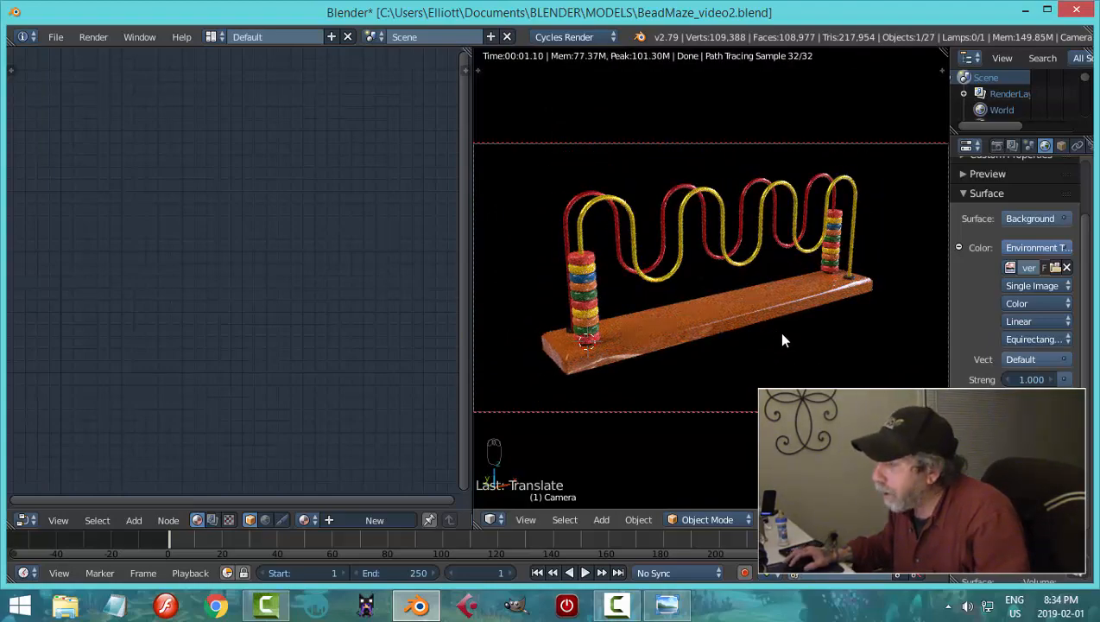
pyautogui.rightClick(593, 266)
pyautogui.press('Home')
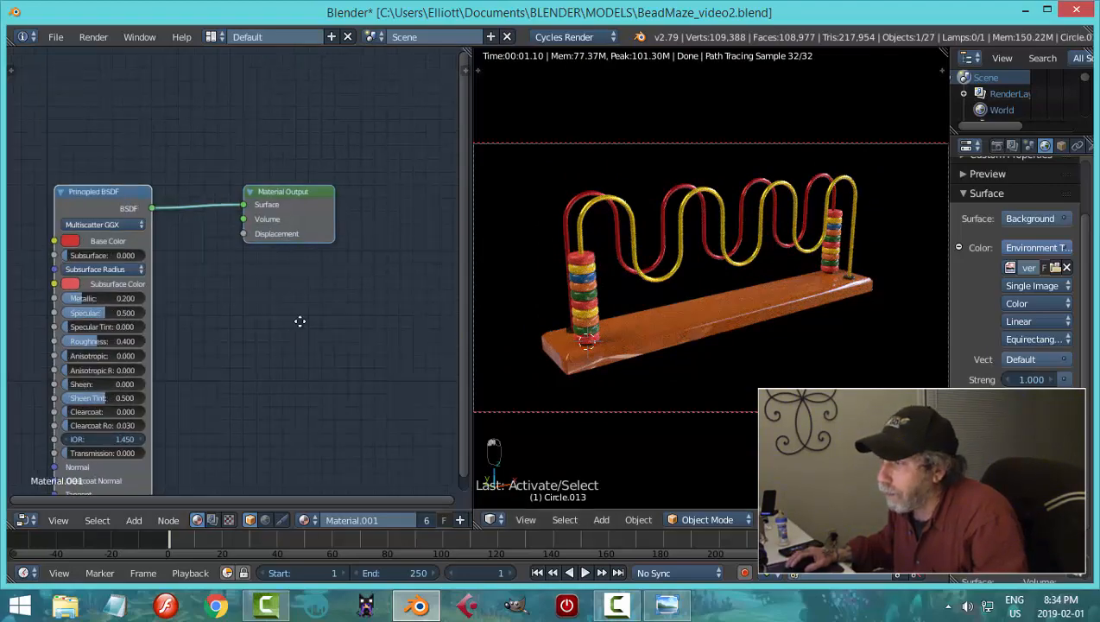
pyautogui.scroll(3, 685, 299)
pyautogui.moveTo(652, 309); pyautogui.dragTo(687, 311, button='middle')
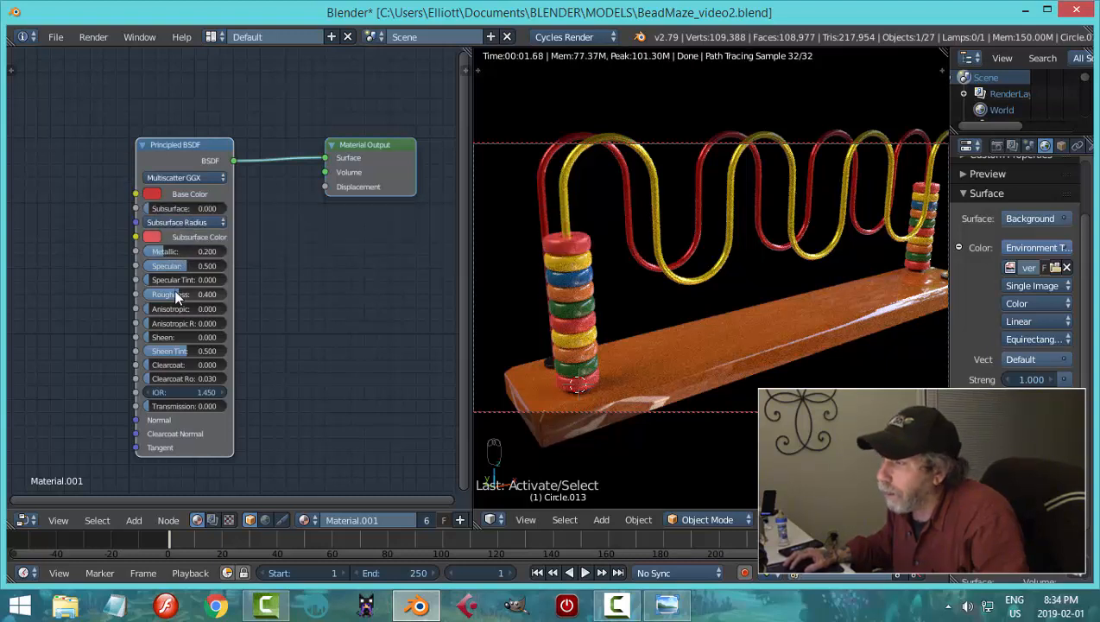
# Set the yellow bead material's Metallic to 0.2 and Roughness to 0.4
pyautogui.rightClick(565, 268)
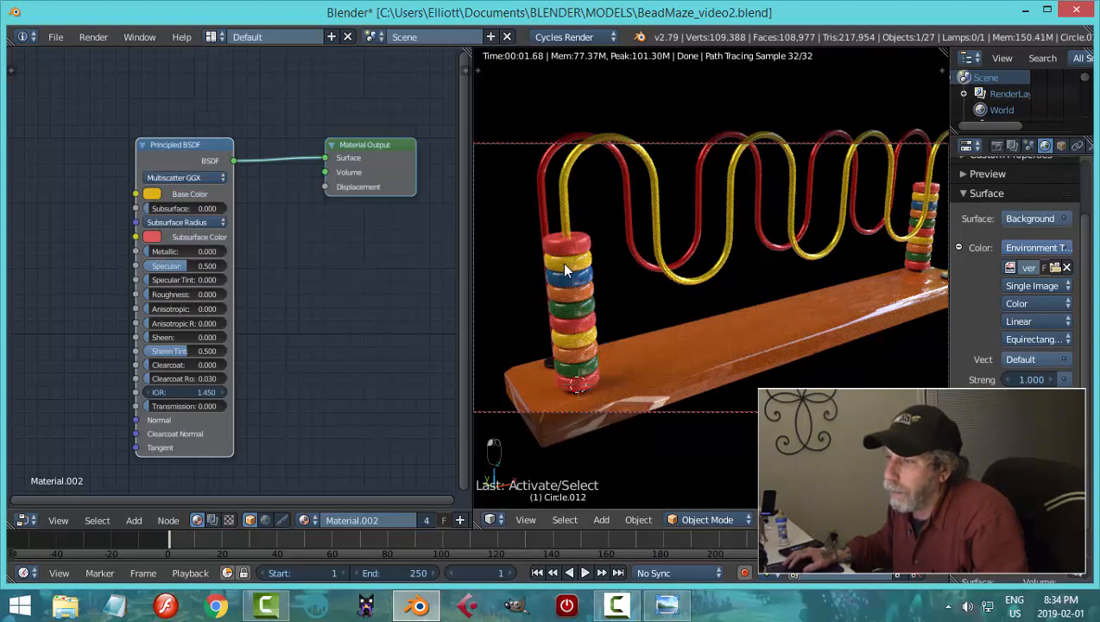
pyautogui.doubleClick(188, 251)
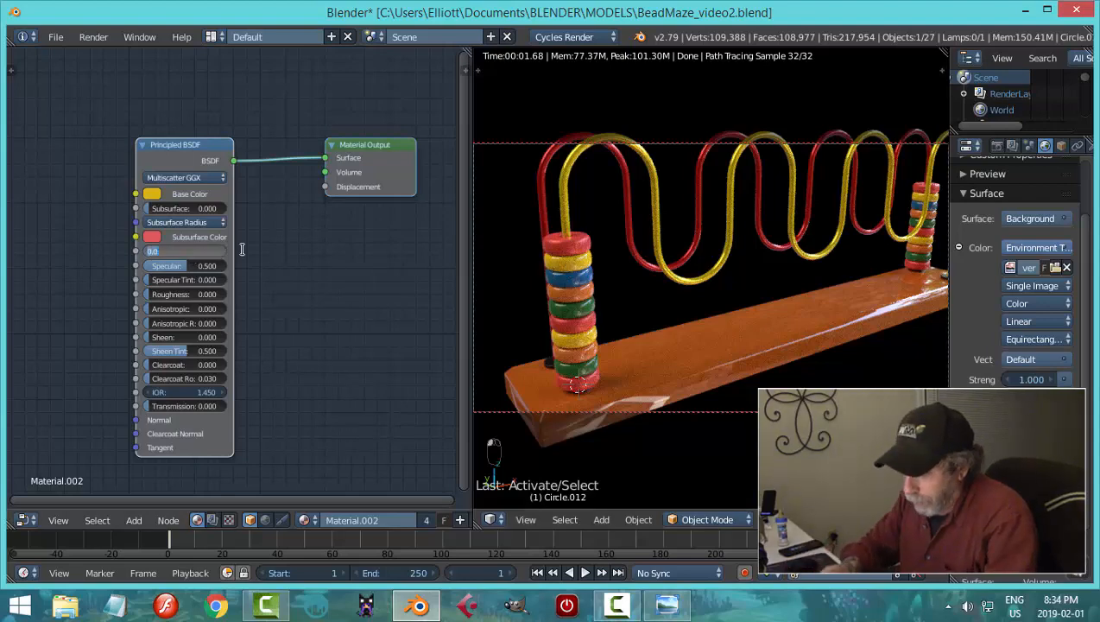
pyautogui.write('0.2')
pyautogui.press('Return')
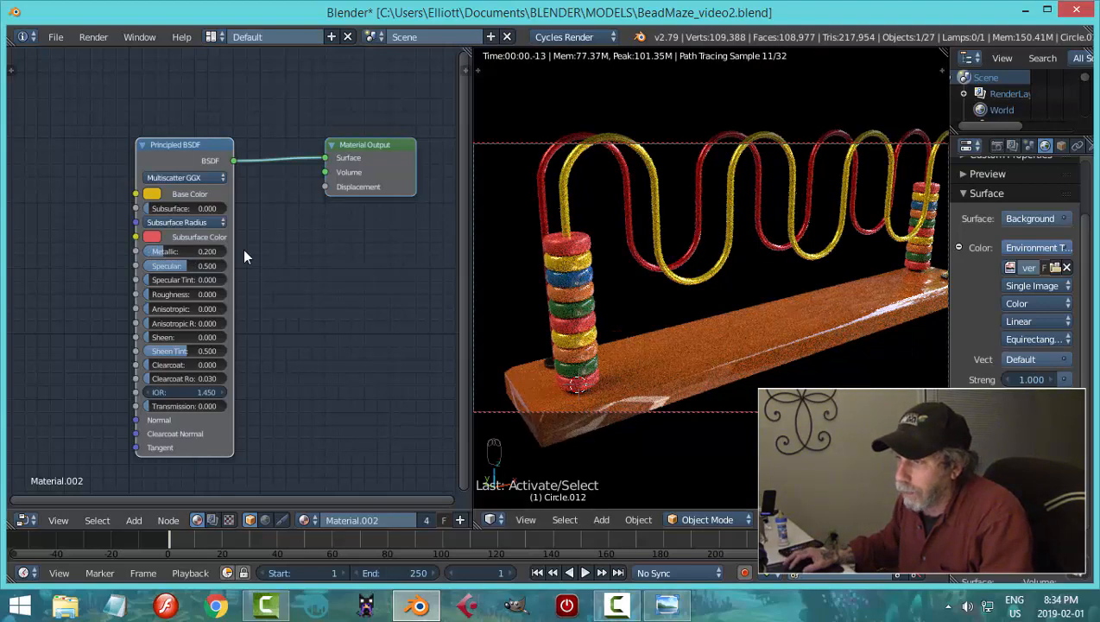
pyautogui.doubleClick(214, 294)
pyautogui.write('0.4')
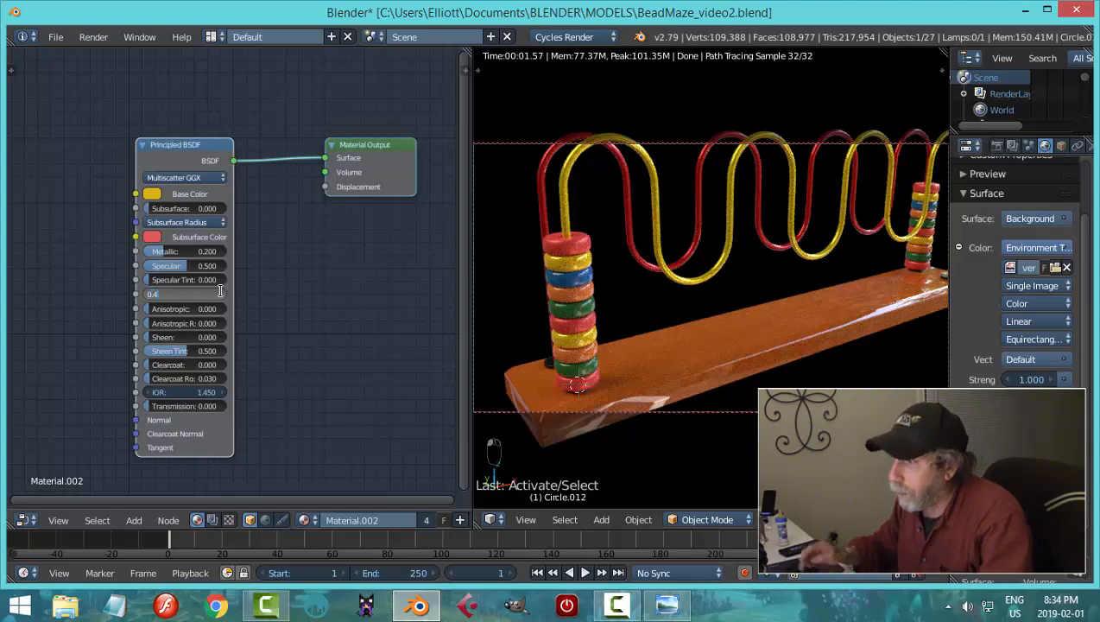
pyautogui.press('Return')
# Set the blue bead material's Metallic to 0.2 and Roughness to 0.4
pyautogui.rightClick(566, 281)
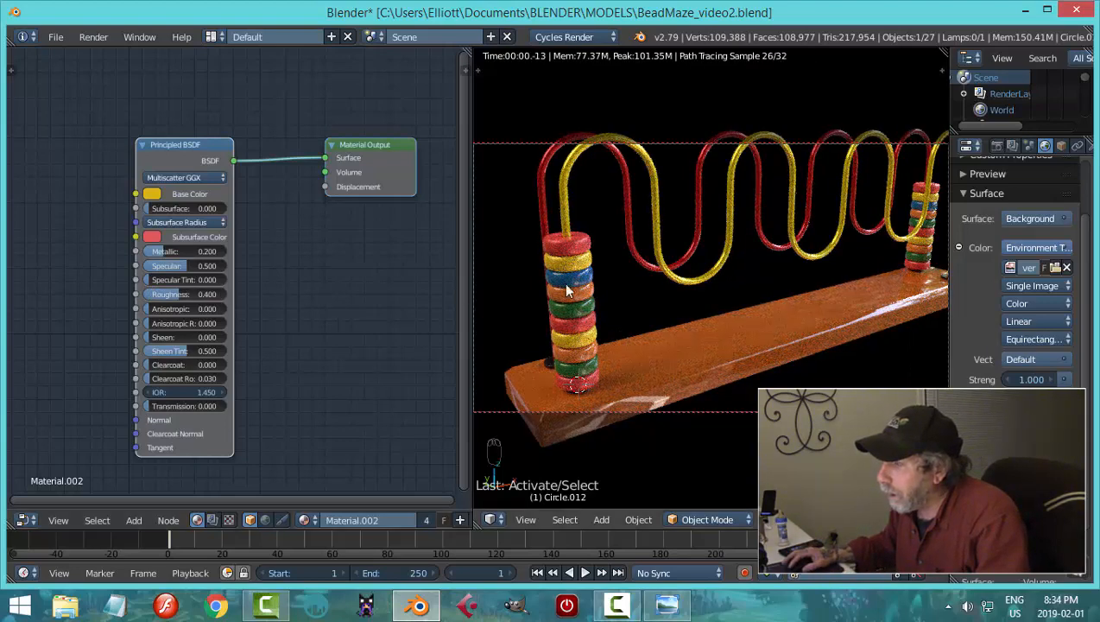
pyautogui.doubleClick(199, 250)
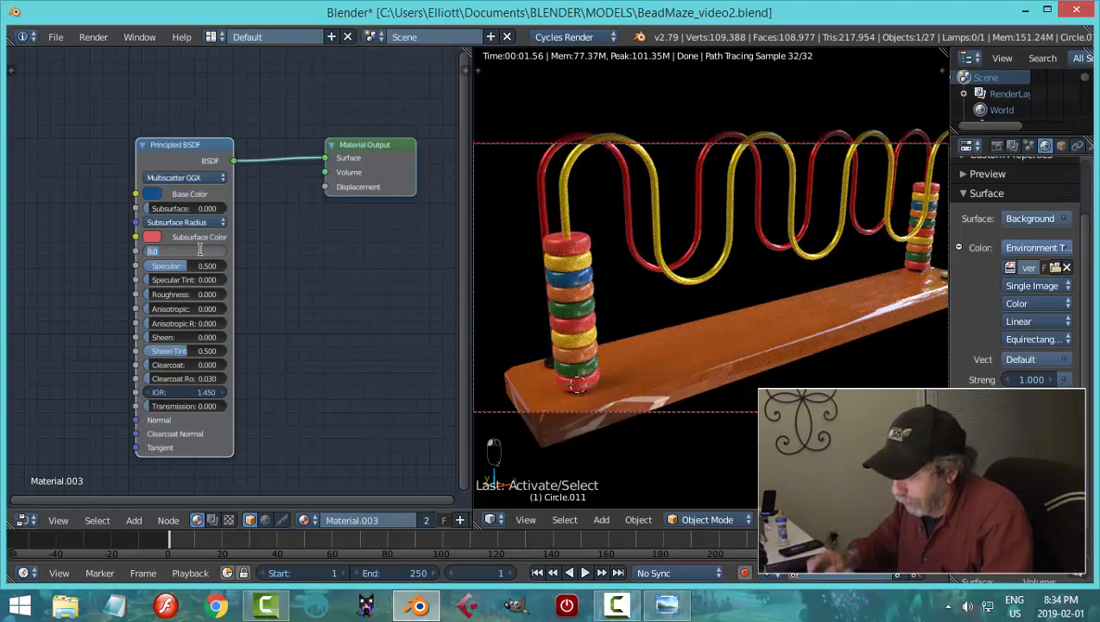
pyautogui.write('0.2')
pyautogui.press('Return')
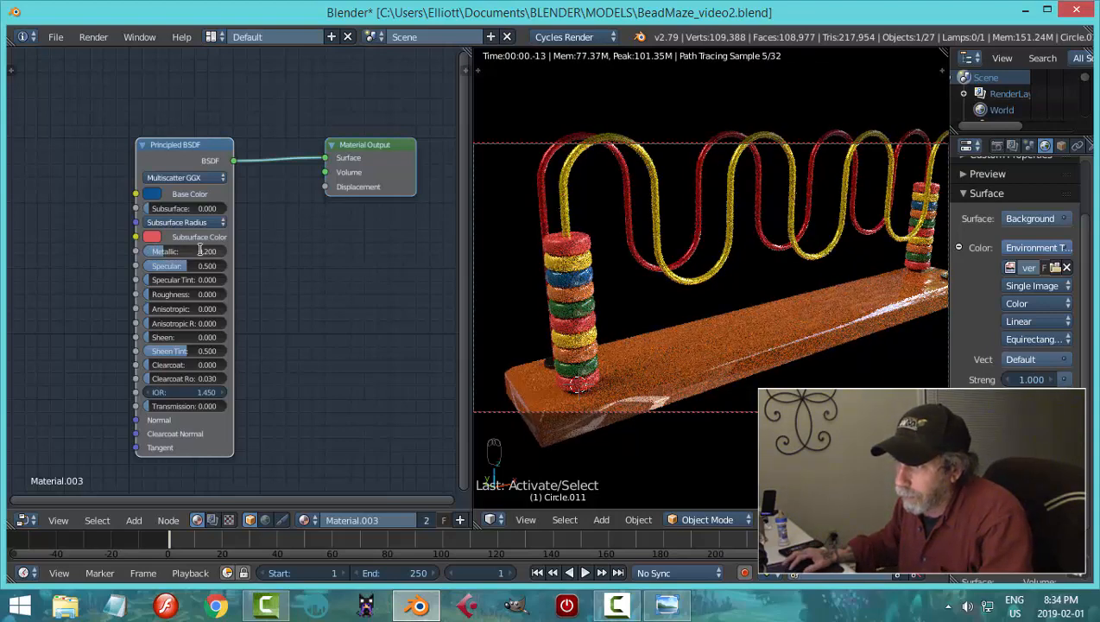
pyautogui.doubleClick(196, 292)
pyautogui.write('0')
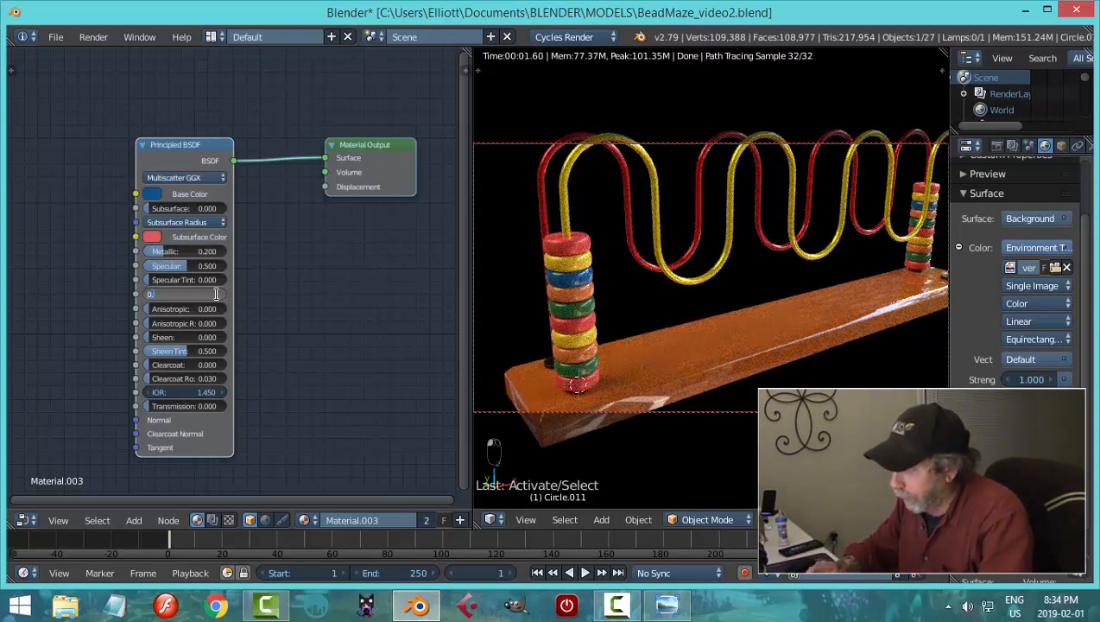
pyautogui.write('.4')
pyautogui.press('Return')
# Set the orange bead material's Metallic to 0.2 and Roughness to 0.4
pyautogui.rightClick(592, 298)
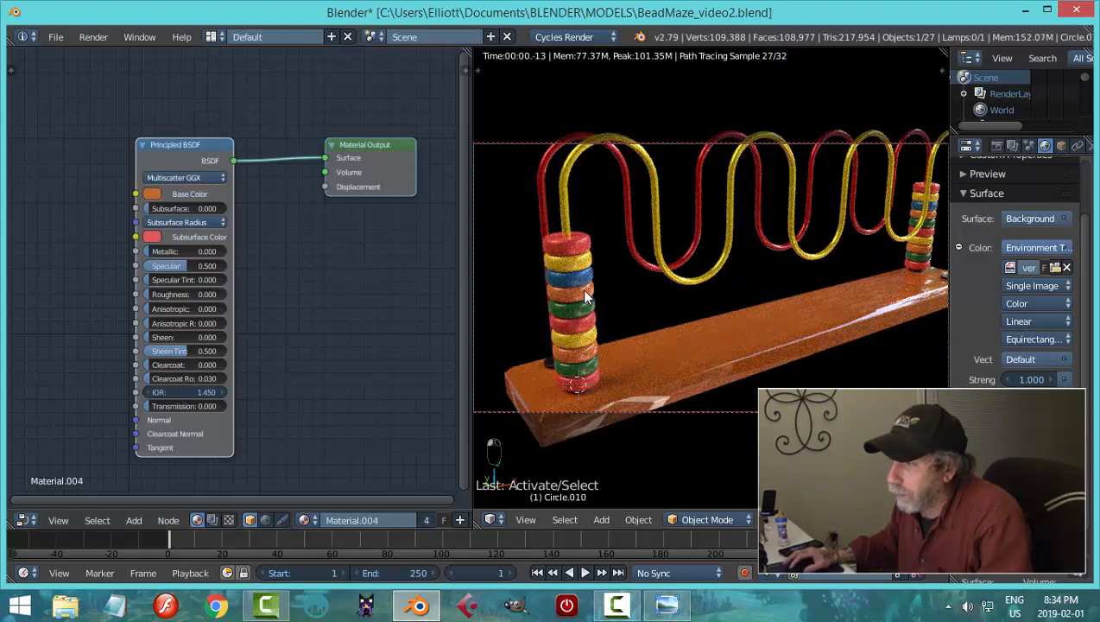
pyautogui.doubleClick(185, 250)
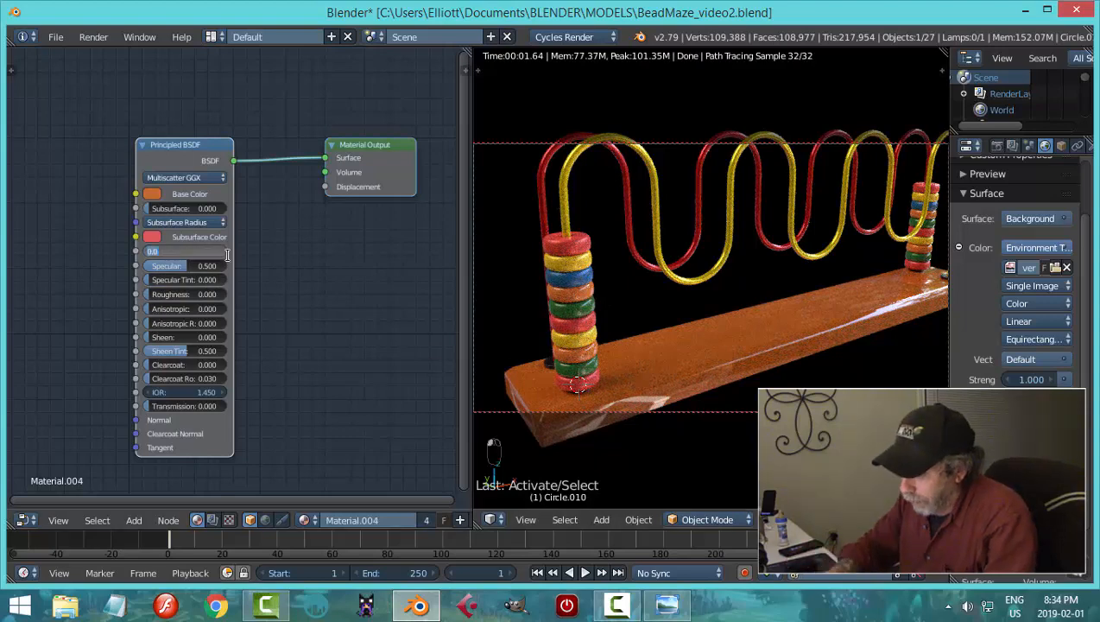
pyautogui.write('0.2')
pyautogui.press('Return')
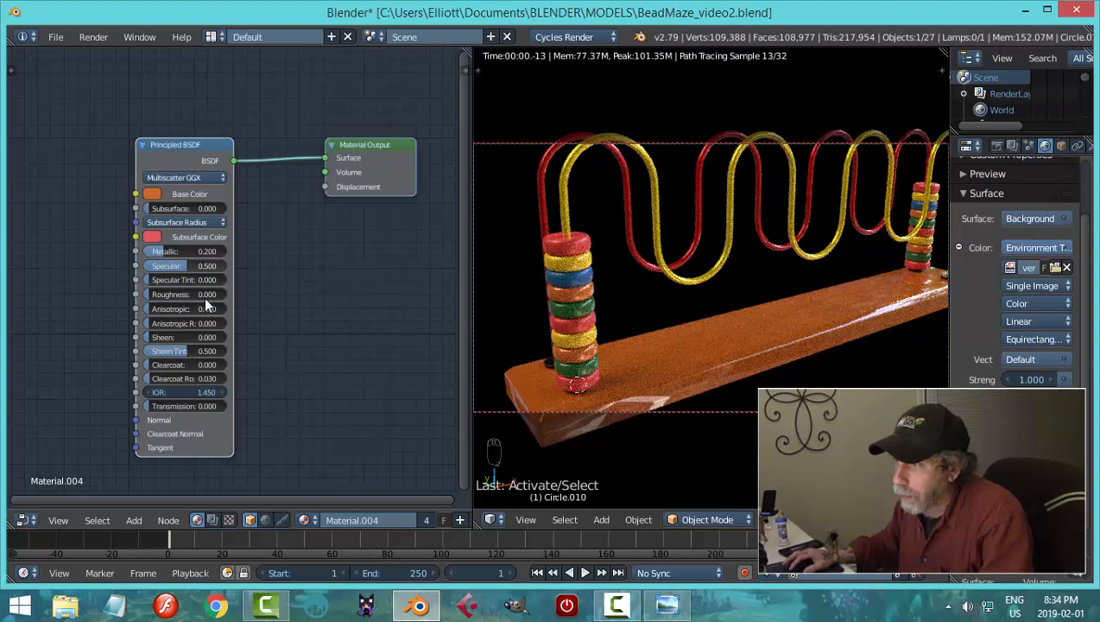
pyautogui.doubleClick(204, 295)
pyautogui.write('0.0')
pyautogui.write('4')
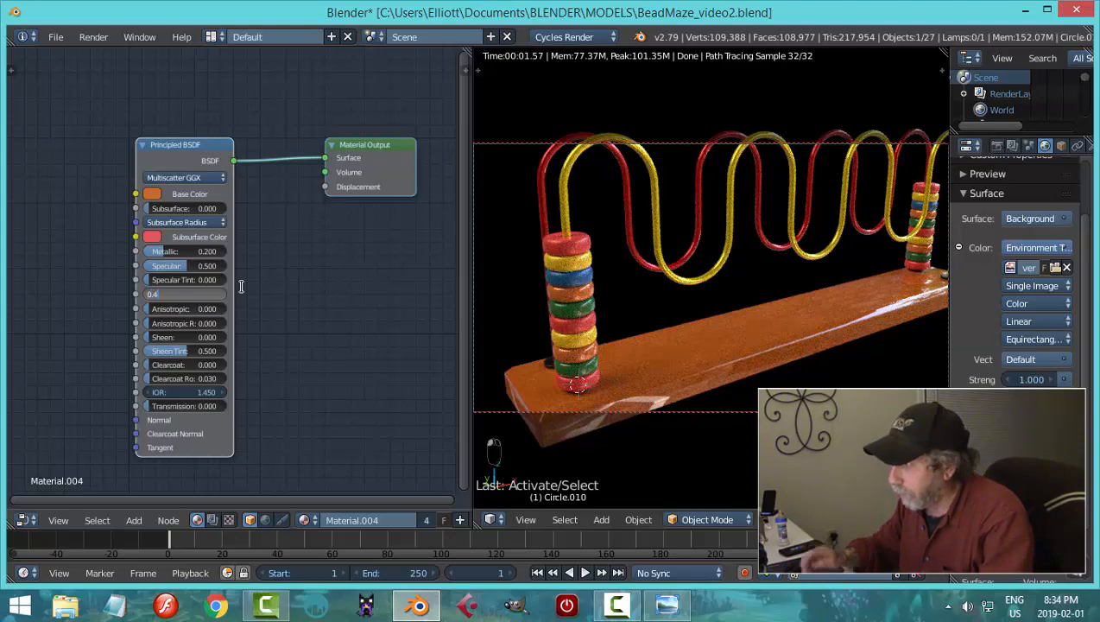
pyautogui.press('Return')
# Select the upper green bead in the near stack and set its material's Metallic to 0.2
pyautogui.rightClick(554, 311)
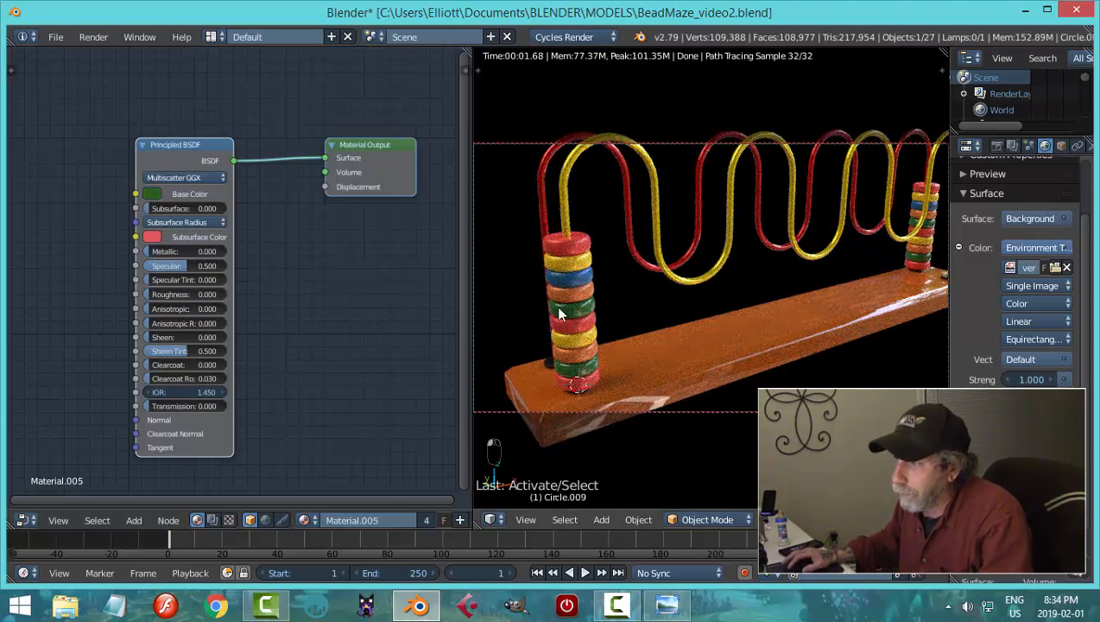
pyautogui.doubleClick(201, 251)
pyautogui.write('.2')
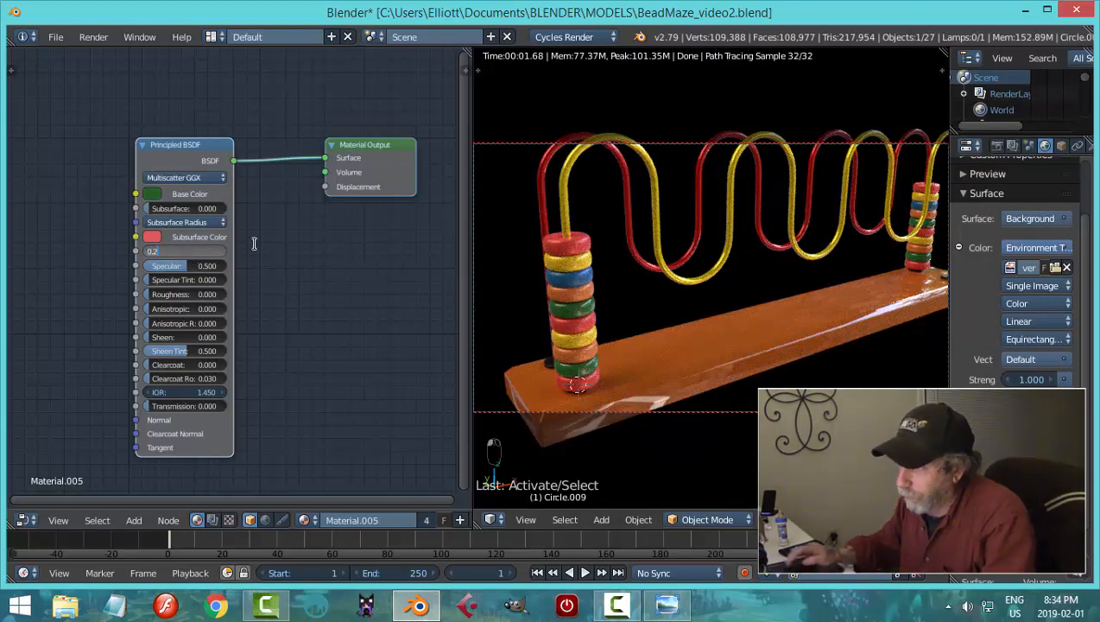
pyautogui.press('Return')
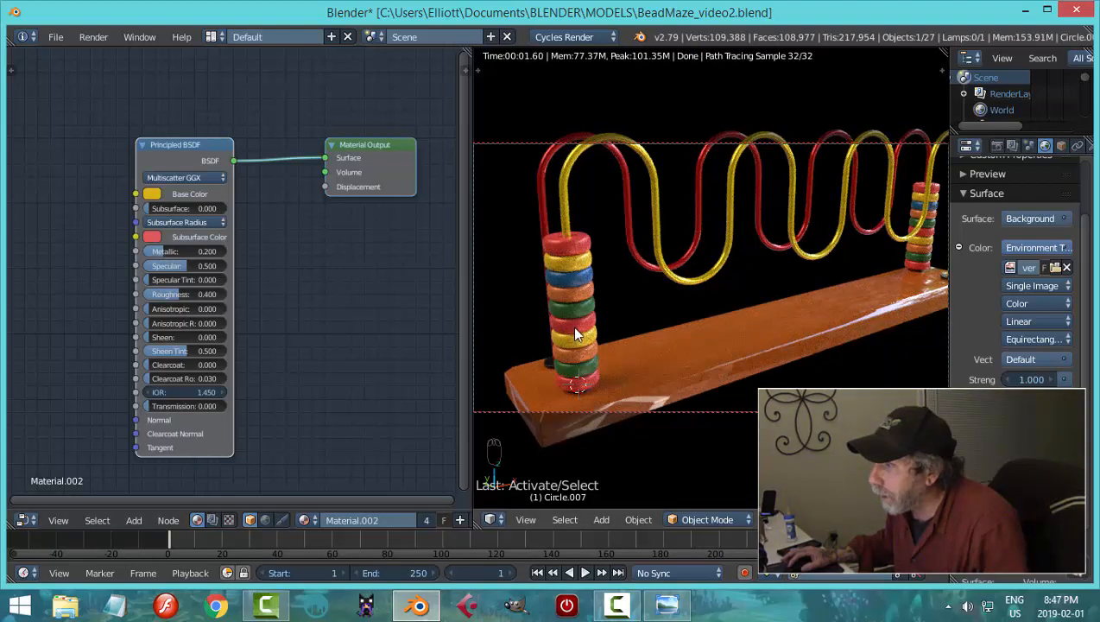
# Check the Metallic and Roughness values of the lower beads in the near stack by selecting them one after another
pyautogui.rightClick(577, 335)
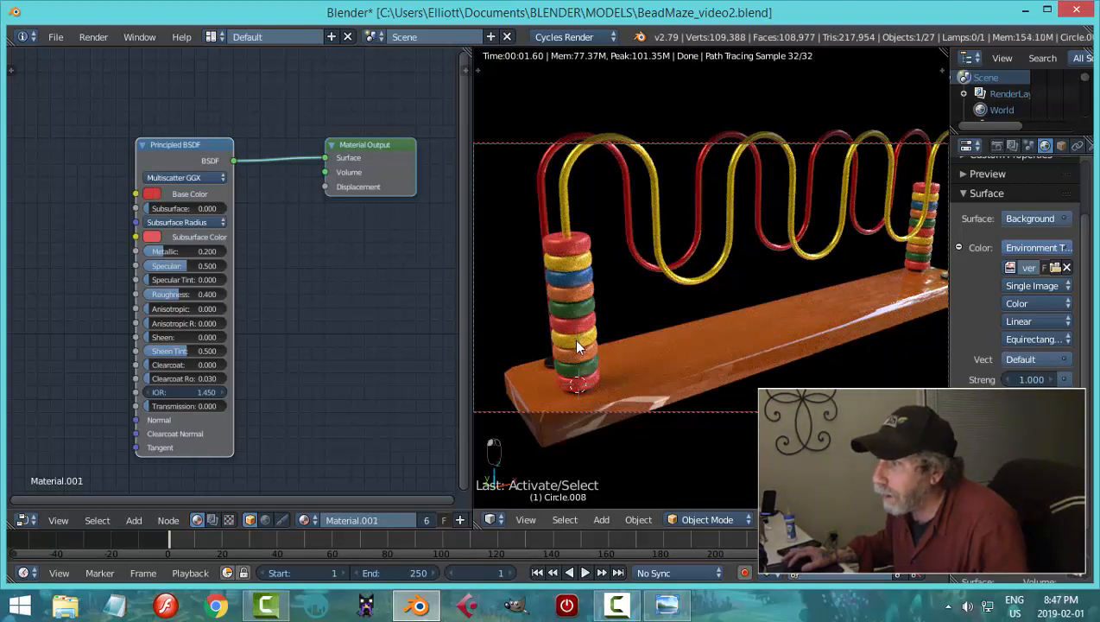
pyautogui.rightClick(573, 339)
pyautogui.rightClick(581, 363)
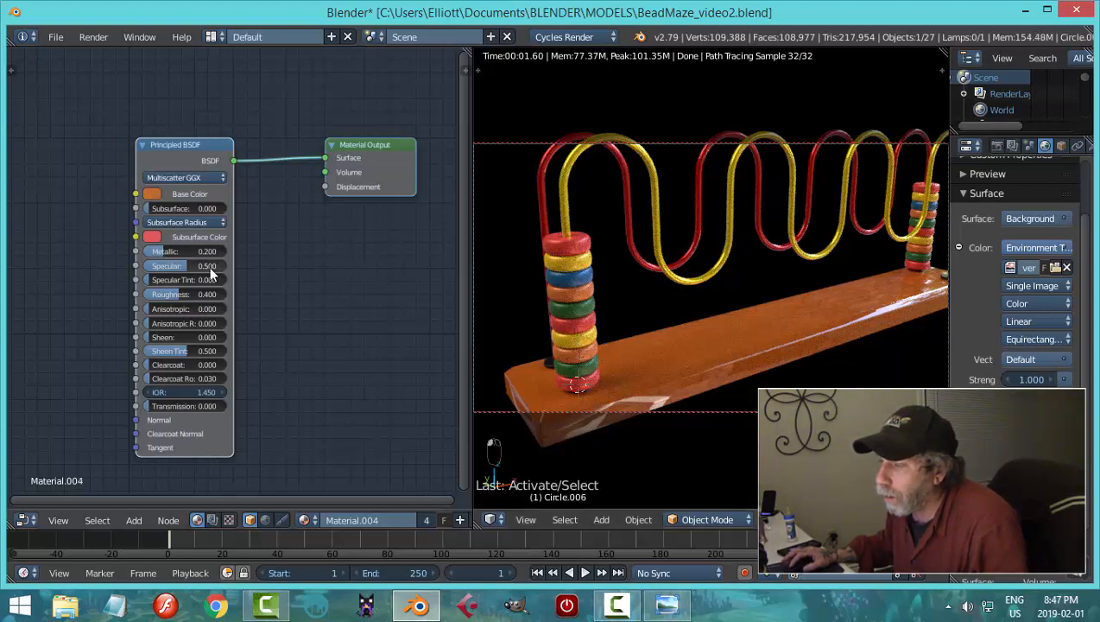
pyautogui.rightClick(577, 378)
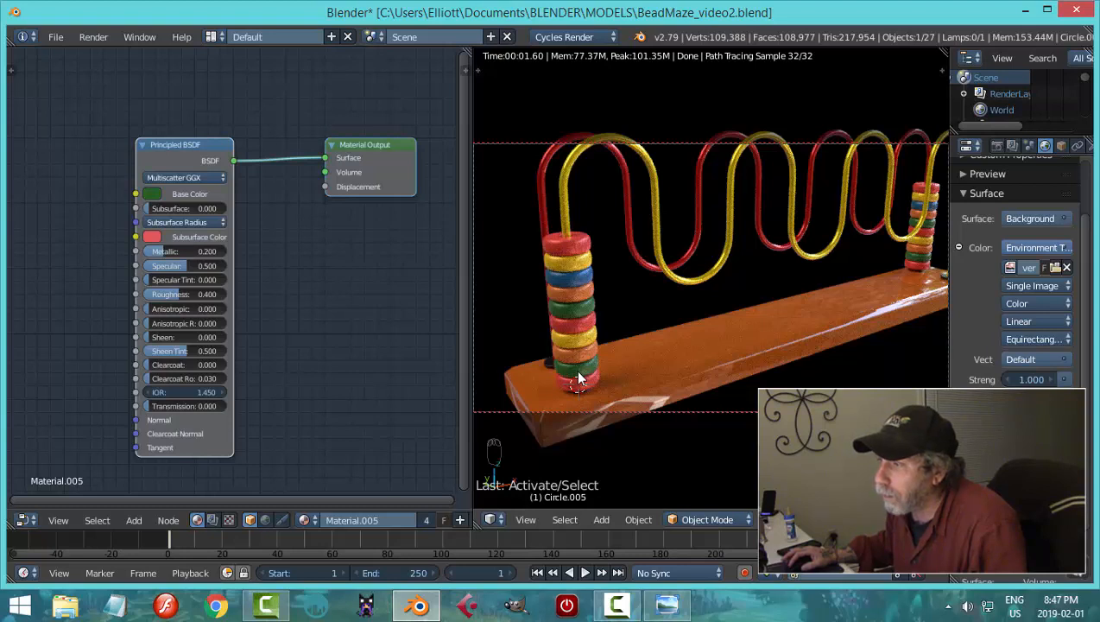
pyautogui.rightClick(589, 378)
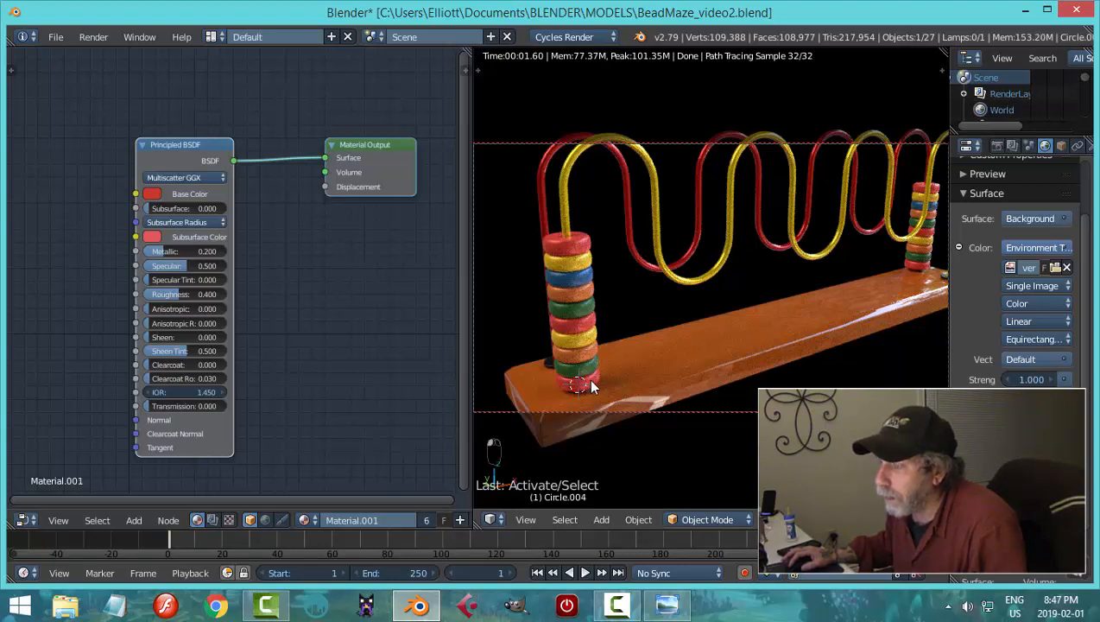
# Select the wooden base and try Specular values of 0.2 and 0 on its material
pyautogui.rightClick(675, 281)
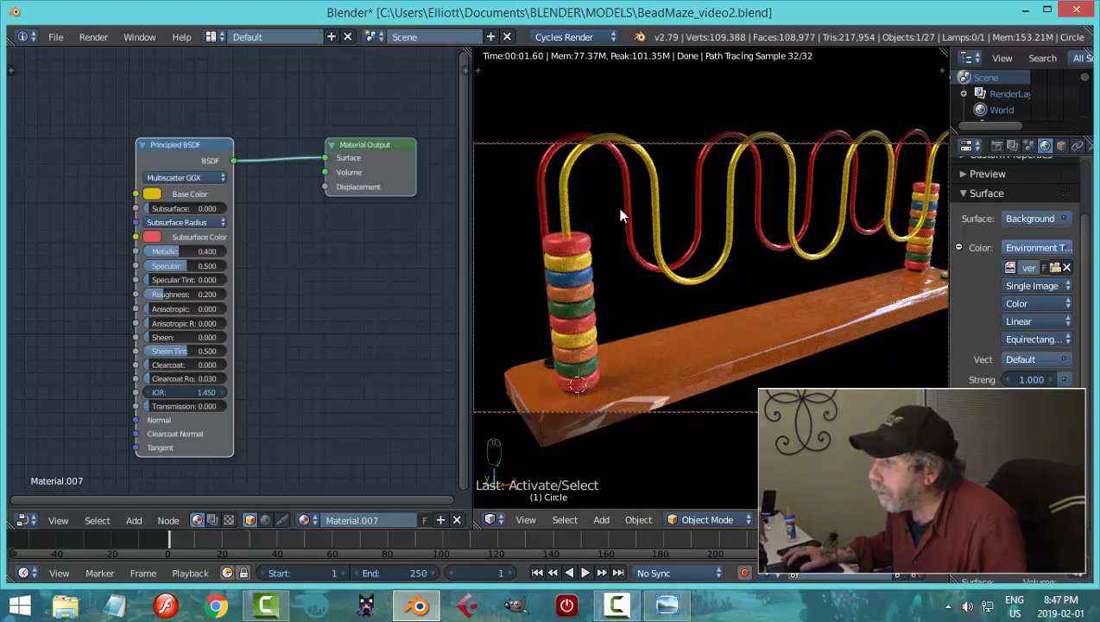
pyautogui.rightClick(673, 364)
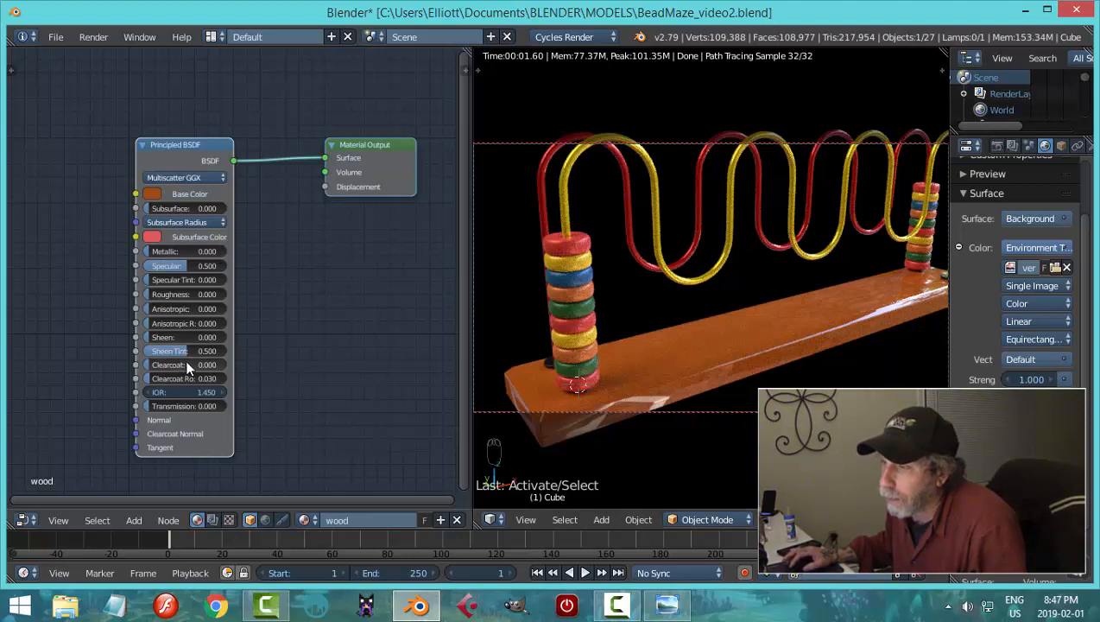
pyautogui.click(194, 268)
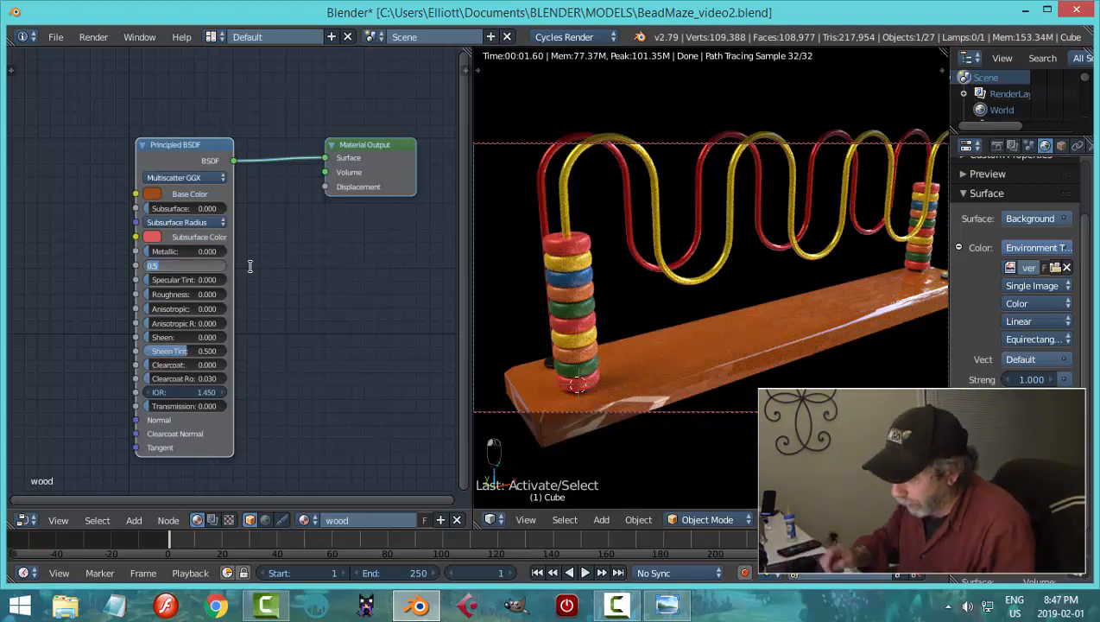
pyautogui.press('Return')
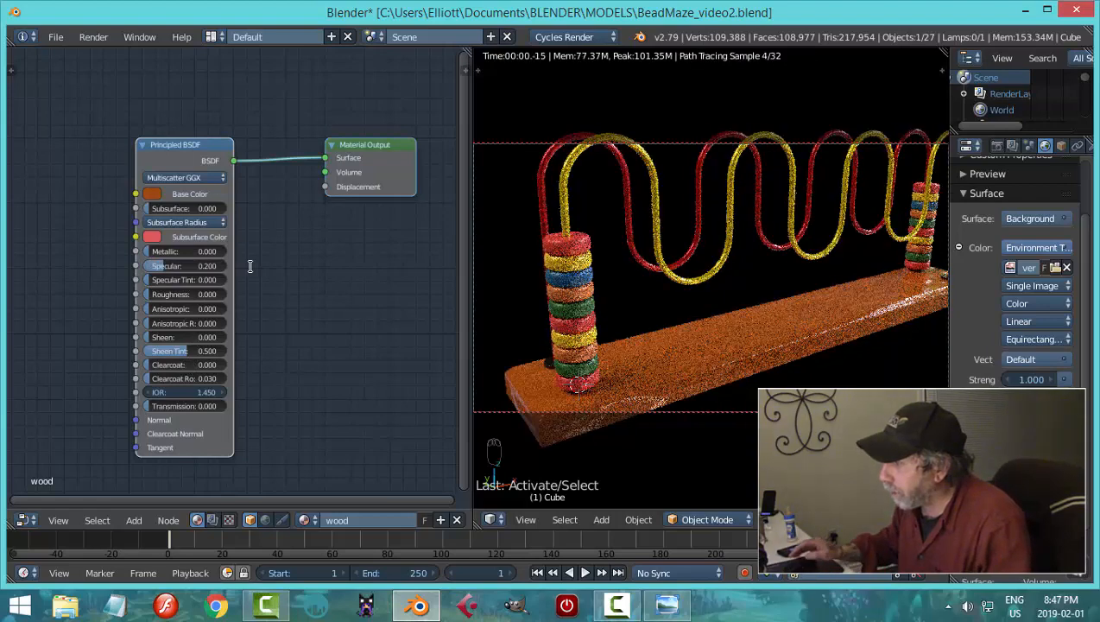
pyautogui.click(187, 266)
pyautogui.write('0.')
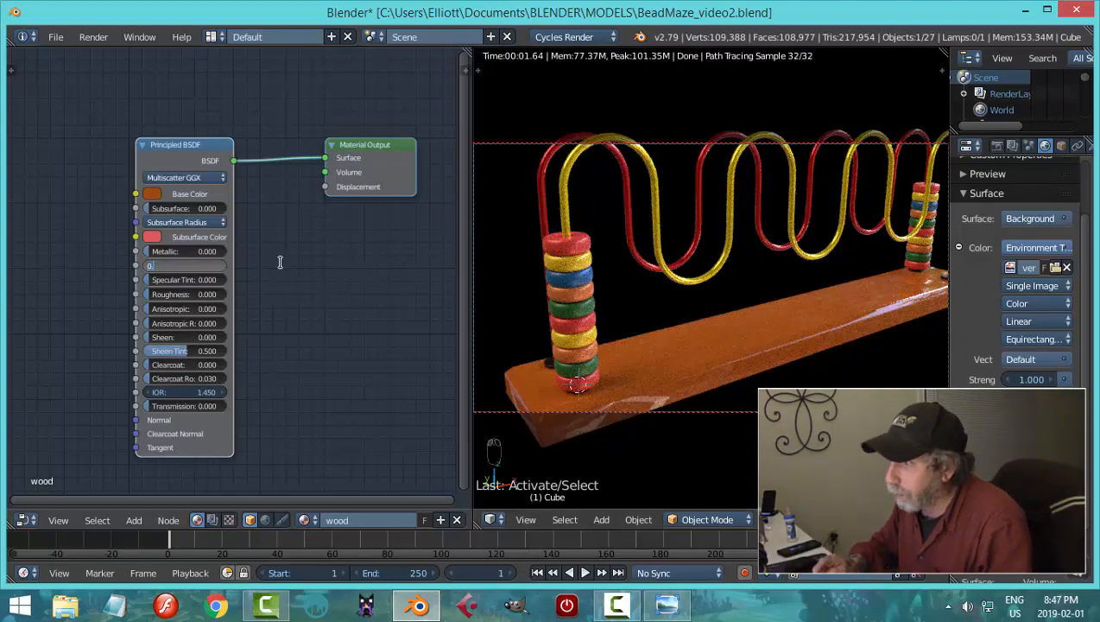
pyautogui.press('Return')
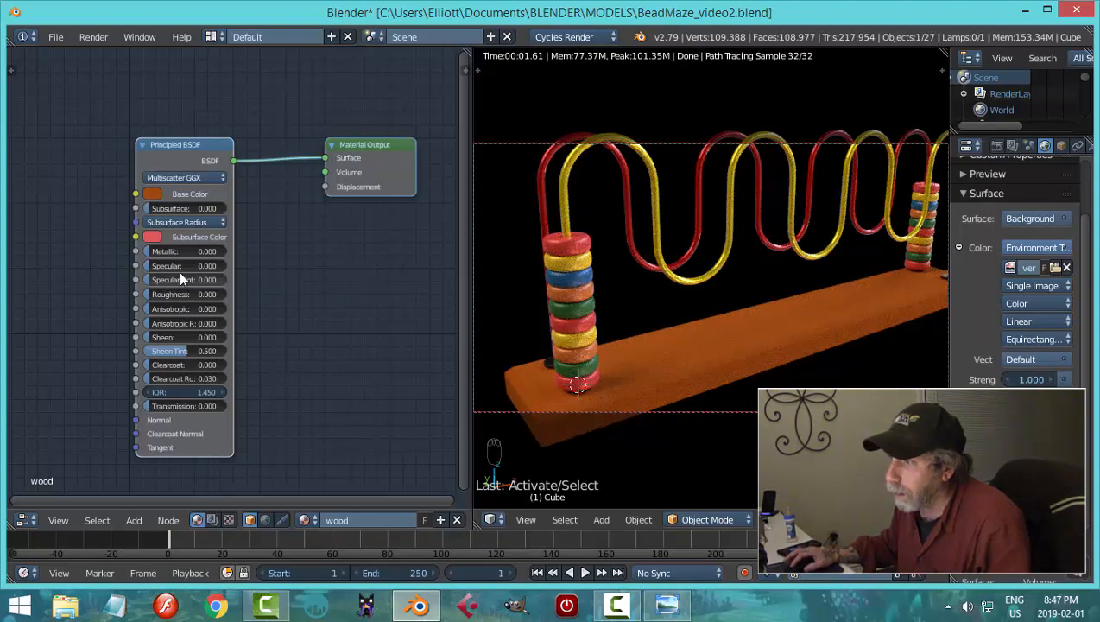
# Set the wood material's Specular to 0.1 and save the file
pyautogui.click(186, 266)
pyautogui.write('0.1')
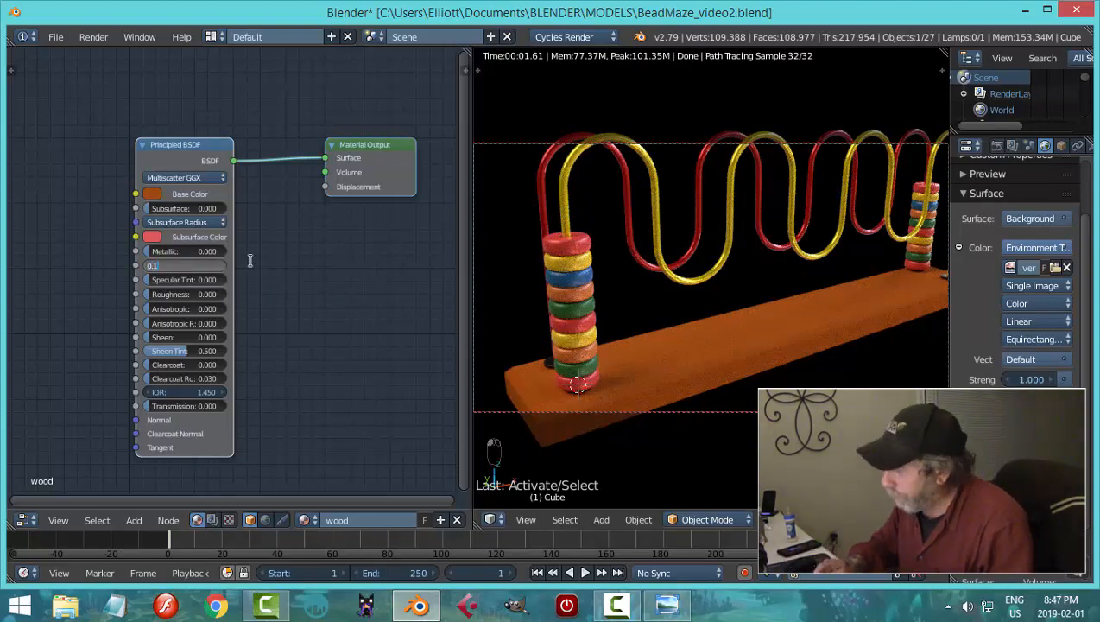
pyautogui.press('Return')
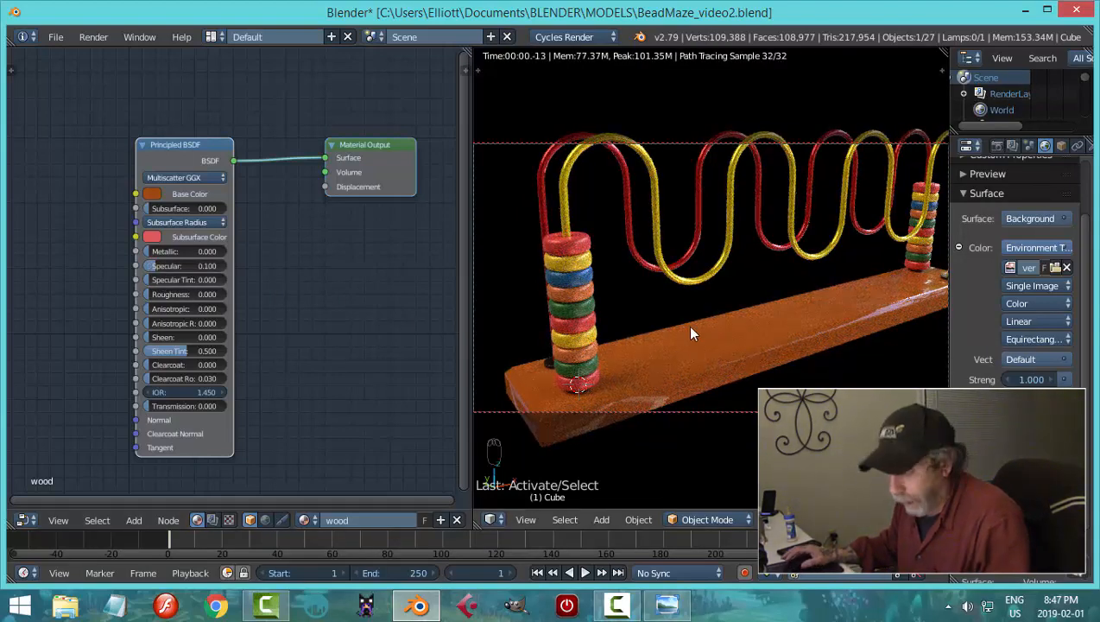
pyautogui.hotkey('ctrl', 's')
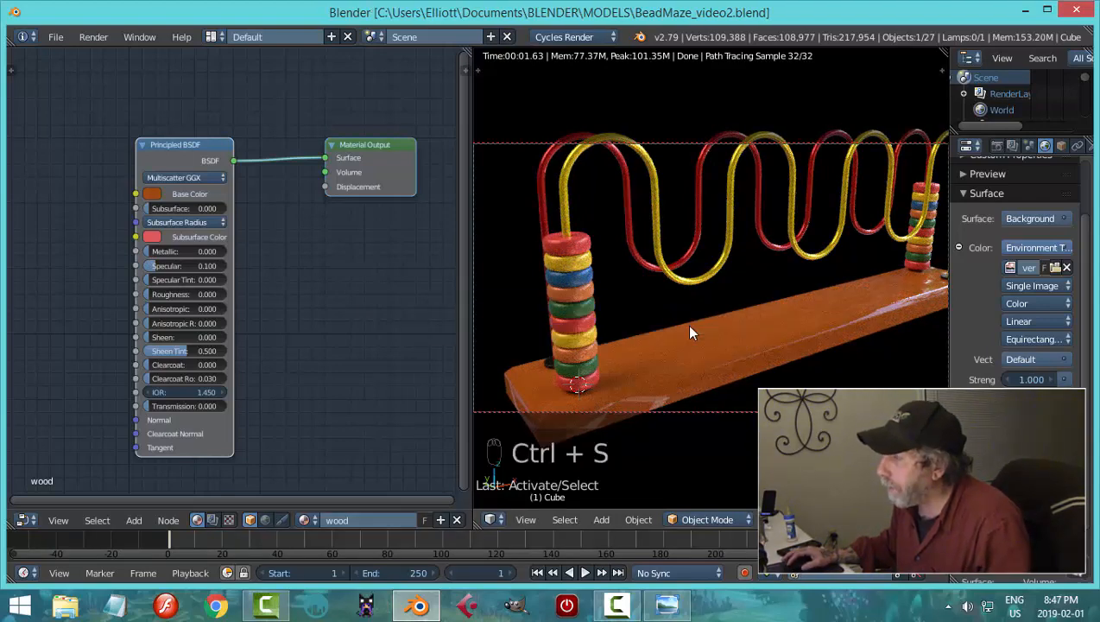
# Leave the rendered camera view, check the material of the black ring under the red wire, and save
pyautogui.press('KP_0')
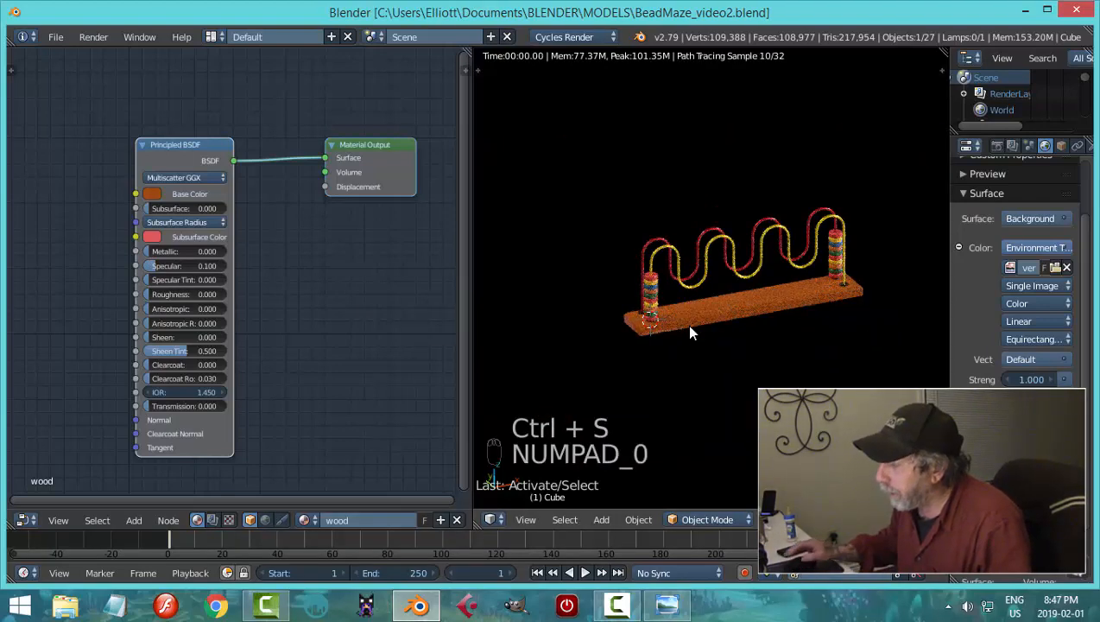
pyautogui.press('KP_0')
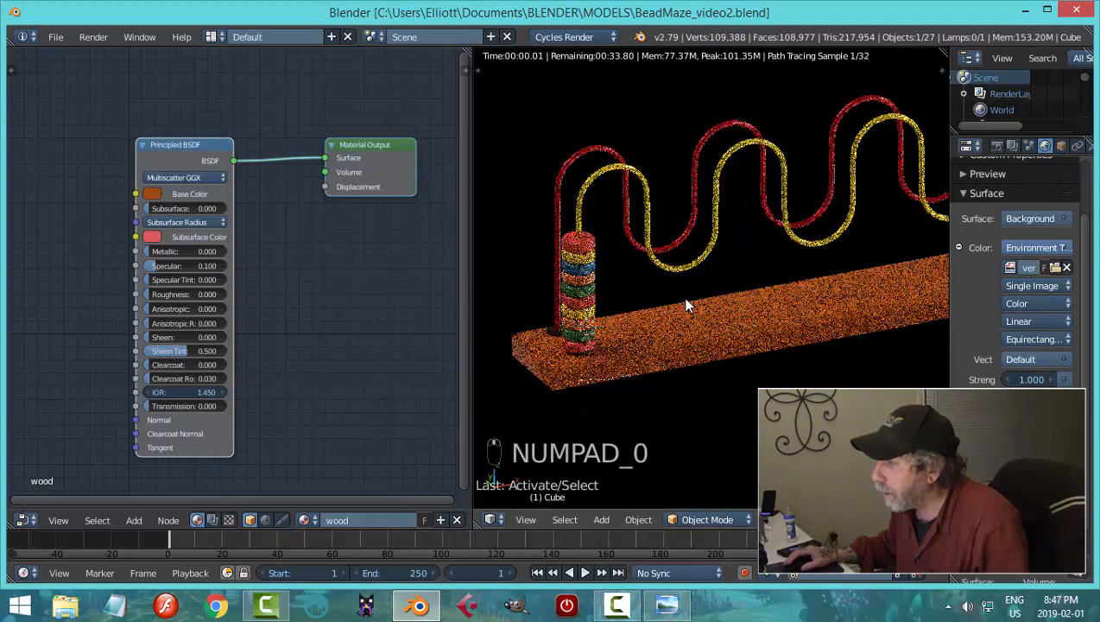
pyautogui.hotkey('shift', 'z')
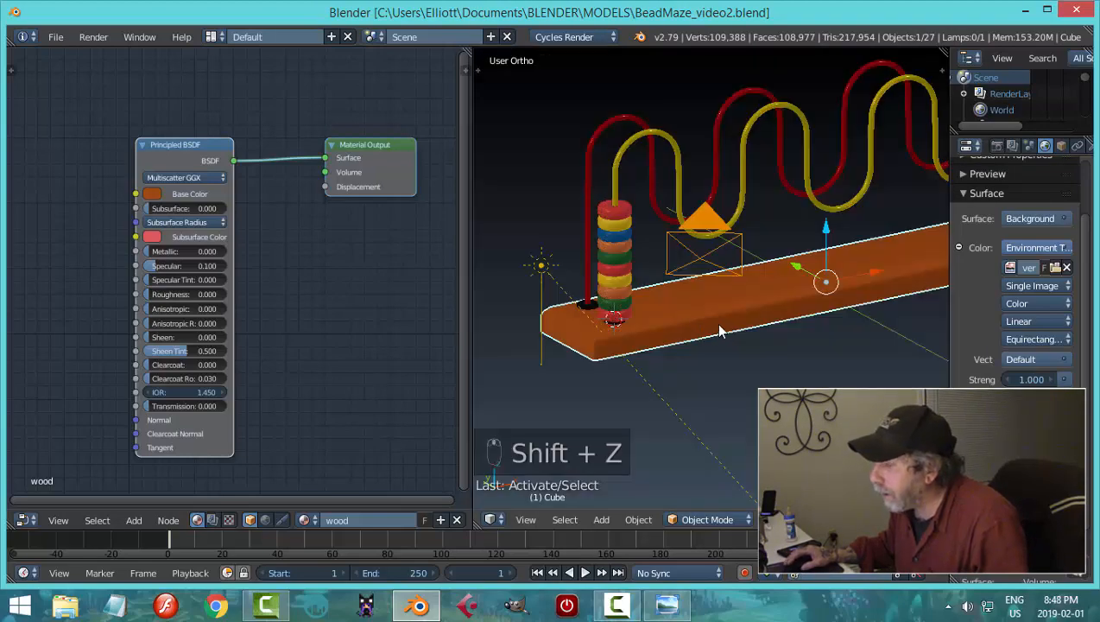
pyautogui.scroll(4, 594, 341)
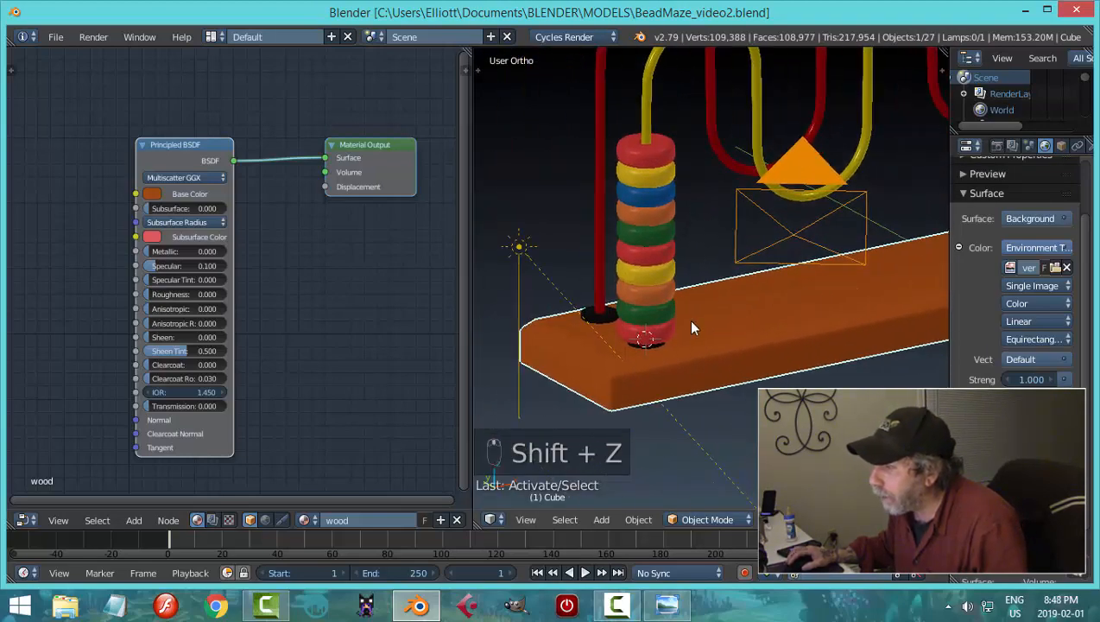
pyautogui.rightClick(584, 329)
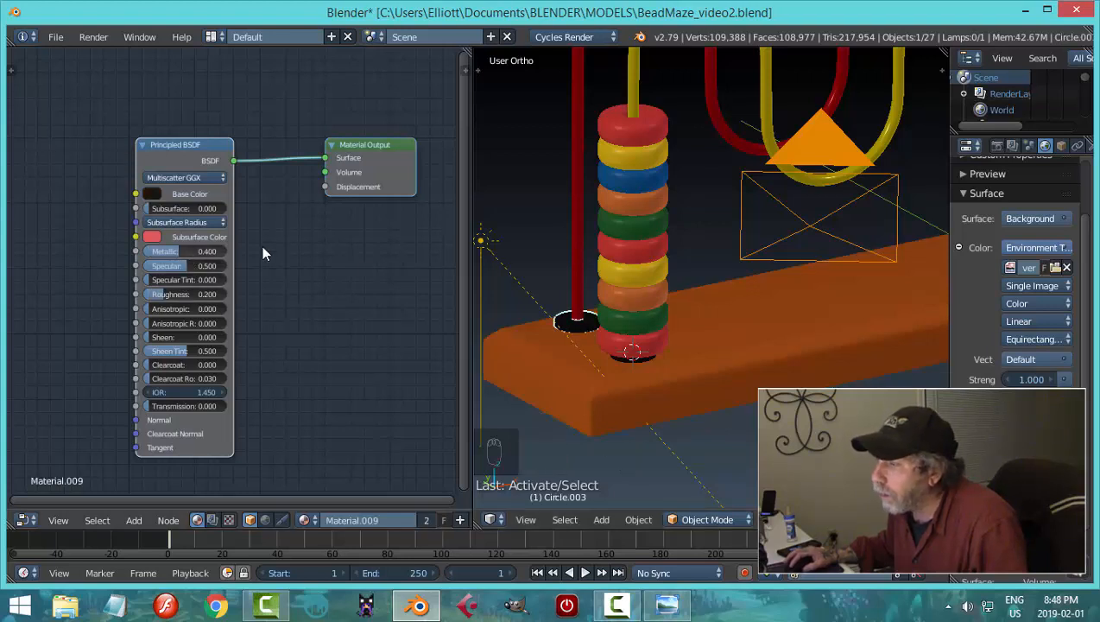
pyautogui.hotkey('ctrl', 's')
pyautogui.click(624, 326)
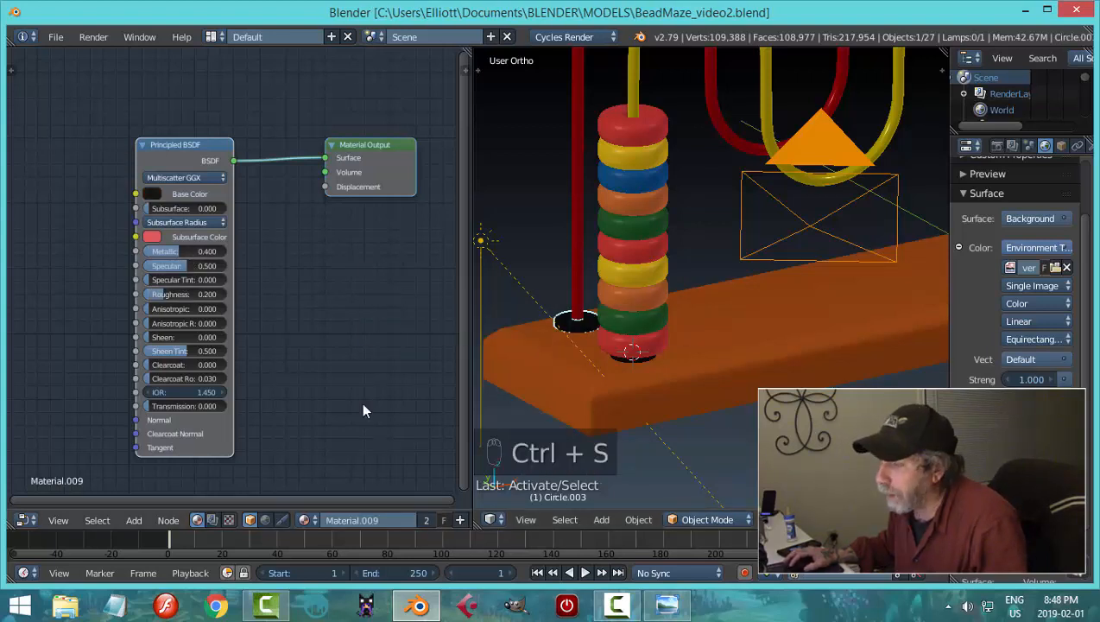
# Maximize the 3D view and put the wooden base in Edit Mode with edge selection active
pyautogui.rightClick(683, 376)
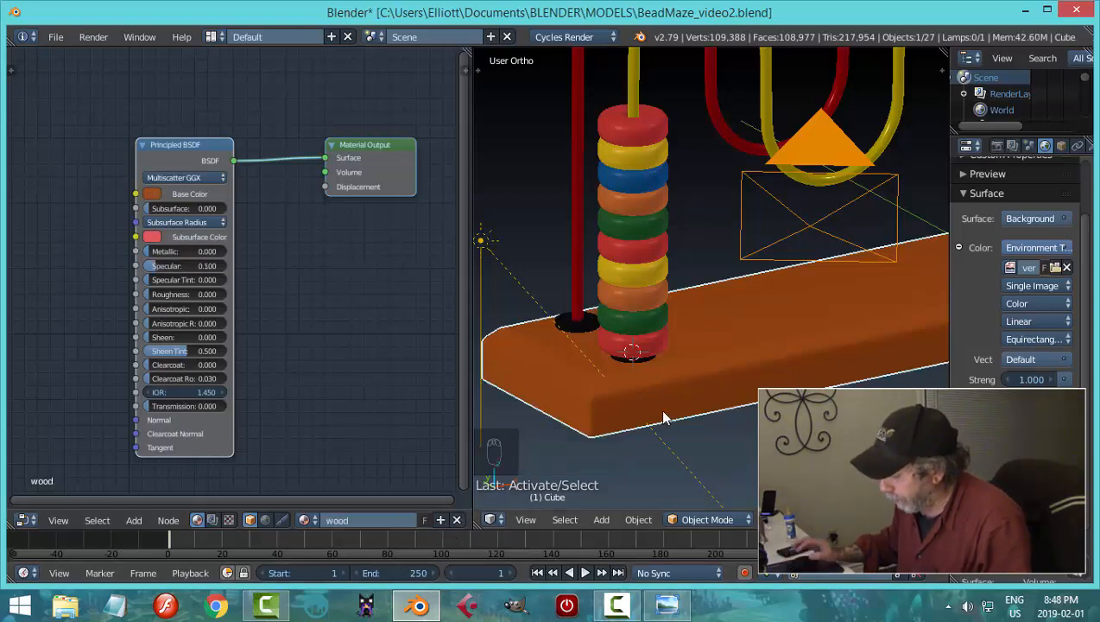
pyautogui.hotkey('ctrl', 'Up')
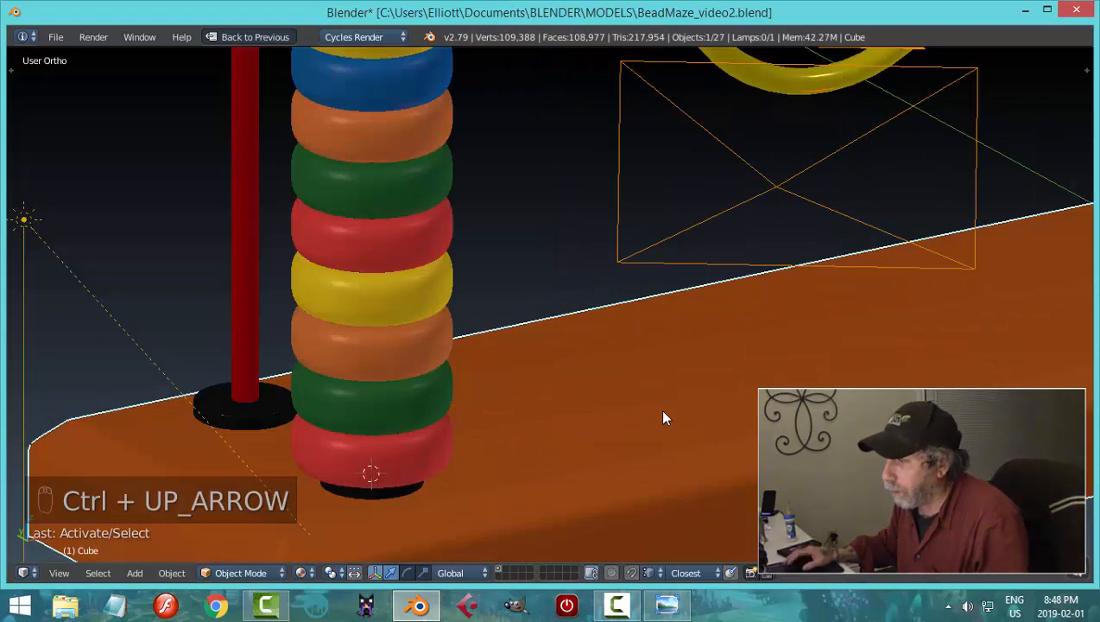
pyautogui.scroll(-4, 663, 418)
pyautogui.scroll(1, 614, 410)
pyautogui.press('Tab')
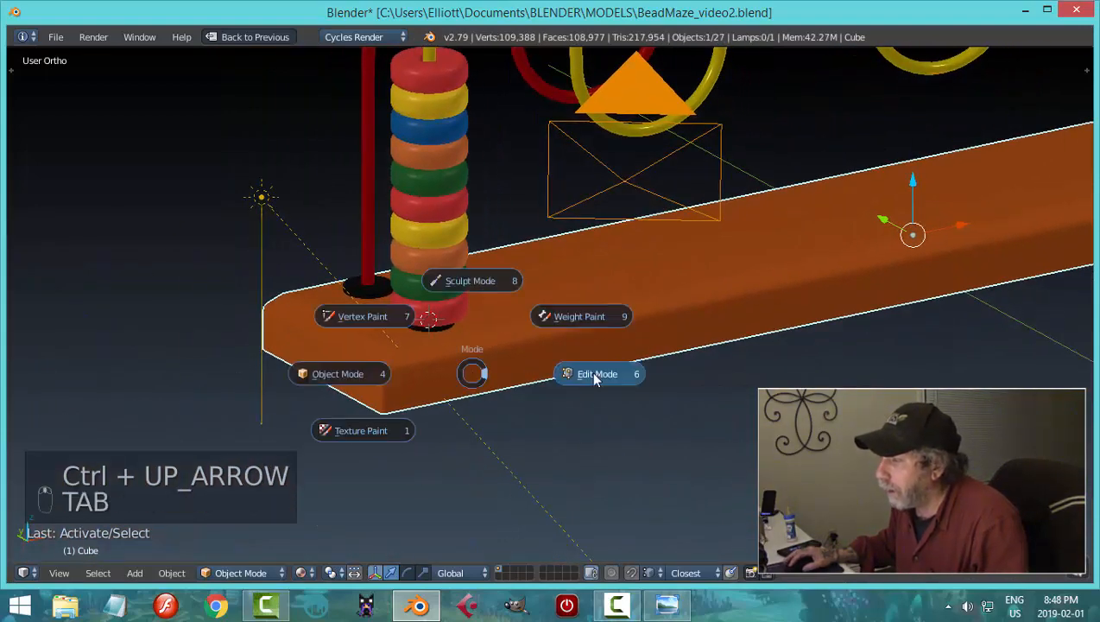
pyautogui.click(598, 373)
pyautogui.scroll(1, 476, 386)
pyautogui.scroll(-1, 437, 391)
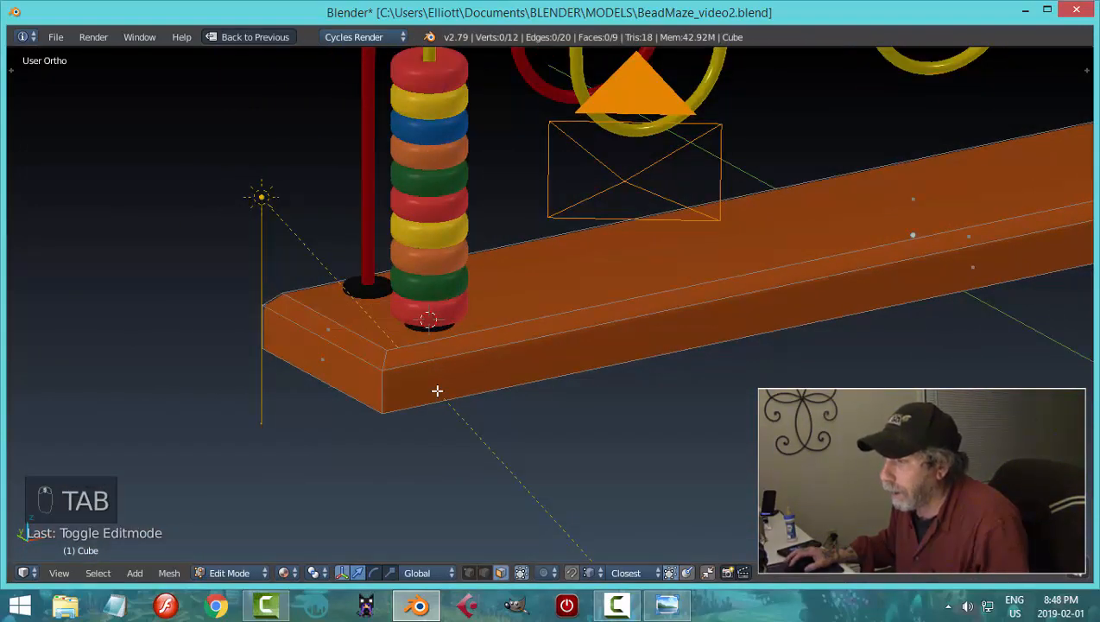
pyautogui.hotkey('ctrl', 'Tab')
pyautogui.click(405, 405)
# Select the vertical corner edges, including their bevel edges, at all four corners of the wooden base
pyautogui.keyDown('alt'); pyautogui.rightClick(383, 390); pyautogui.keyUp('alt')
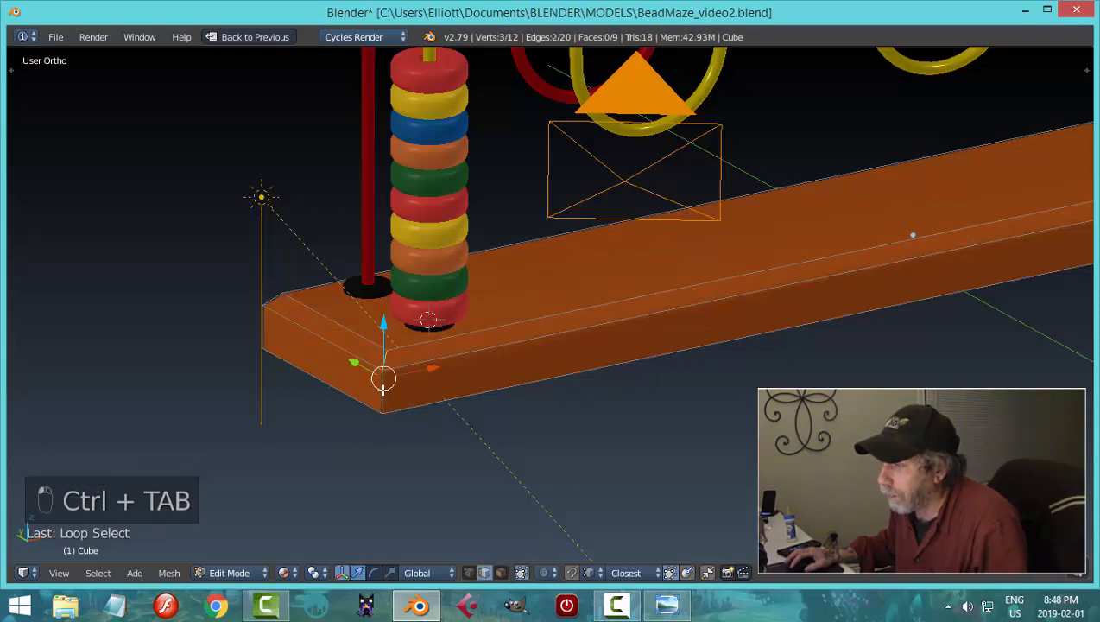
pyautogui.keyDown('alt'); pyautogui.keyDown('shift'); pyautogui.rightClick(259, 319); pyautogui.keyUp('shift'); pyautogui.keyUp('alt')
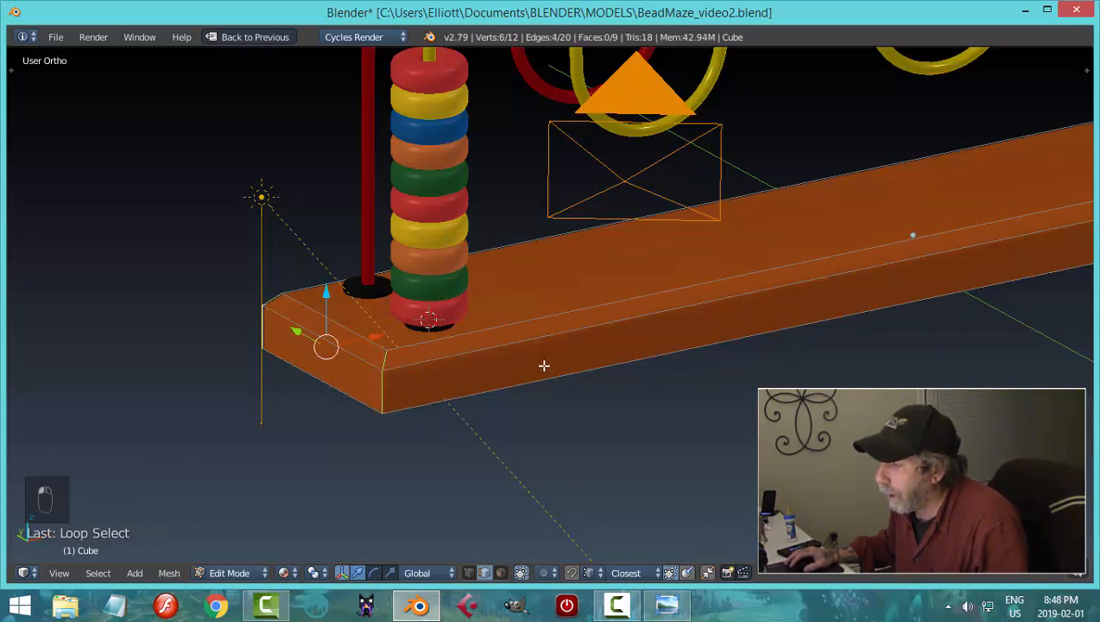
pyautogui.moveTo(709, 365); pyautogui.dragTo(511, 353, button='middle')
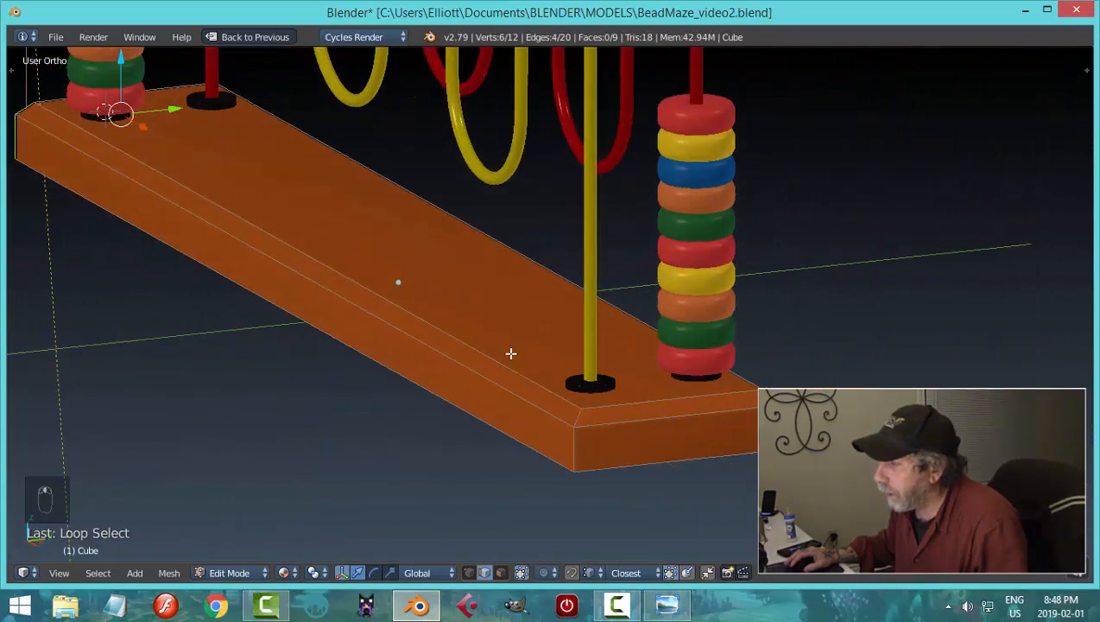
pyautogui.keyDown('alt'); pyautogui.keyDown('shift'); pyautogui.rightClick(570, 438); pyautogui.keyUp('shift'); pyautogui.keyUp('alt')
pyautogui.keyDown('alt'); pyautogui.keyDown('shift'); pyautogui.rightClick(772, 422); pyautogui.keyUp('shift'); pyautogui.keyUp('alt')
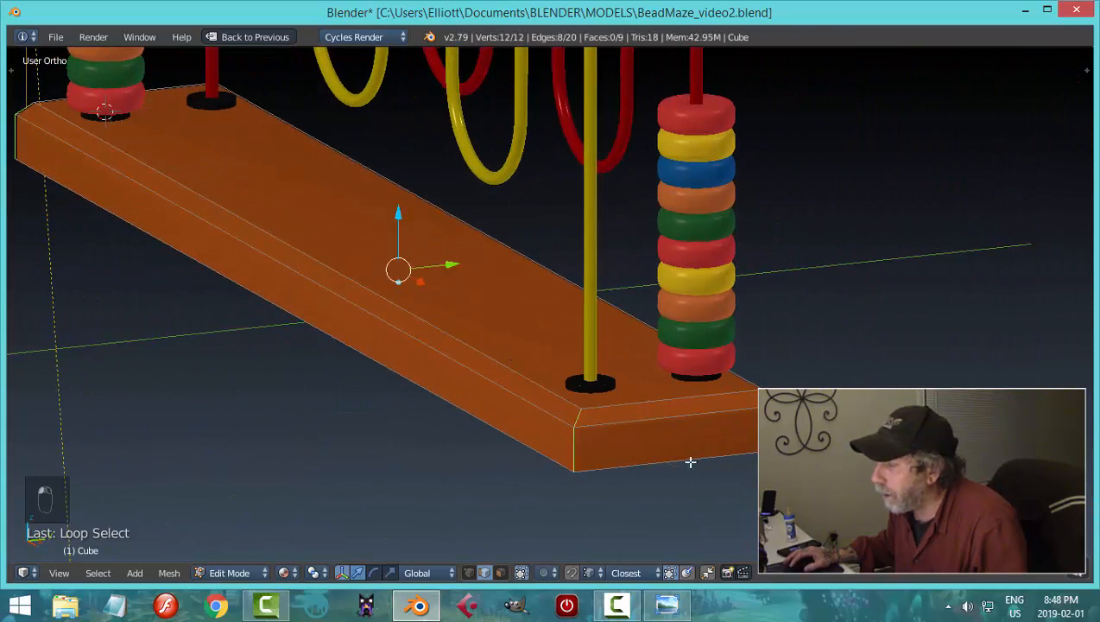
# Add the four edges bordering the base's flat top face to the selection
pyautogui.keyDown('shift'); pyautogui.rightClick(616, 405); pyautogui.keyUp('shift')
pyautogui.keyDown('shift'); pyautogui.rightClick(555, 393); pyautogui.keyUp('shift')
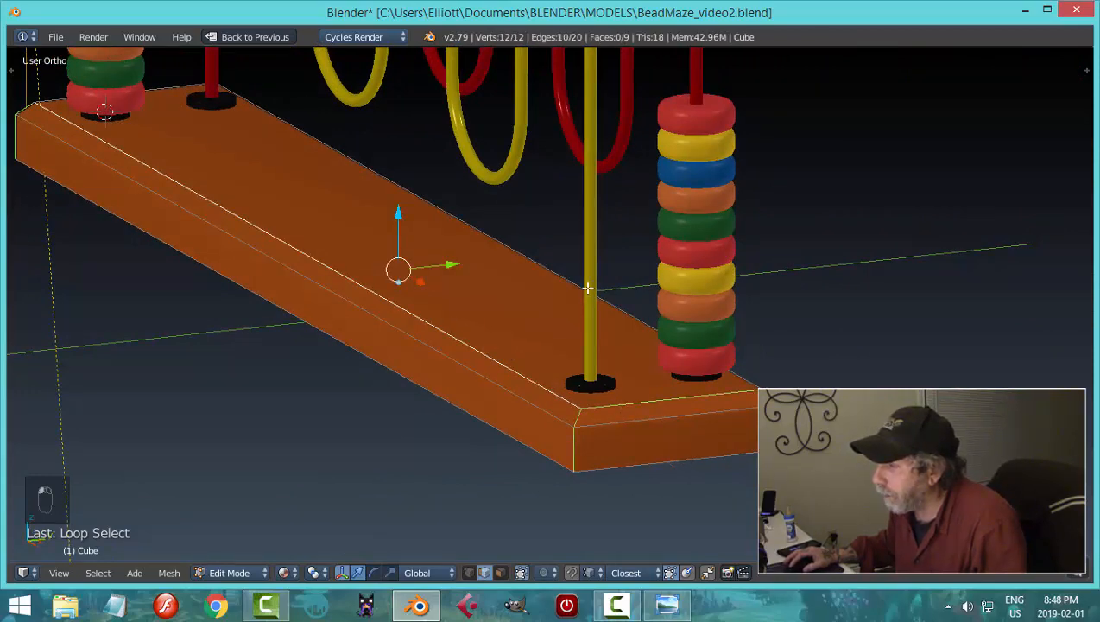
pyautogui.keyDown('shift'); pyautogui.rightClick(569, 276); pyautogui.keyUp('shift')
pyautogui.moveTo(786, 342); pyautogui.dragTo(530, 357, button='middle')
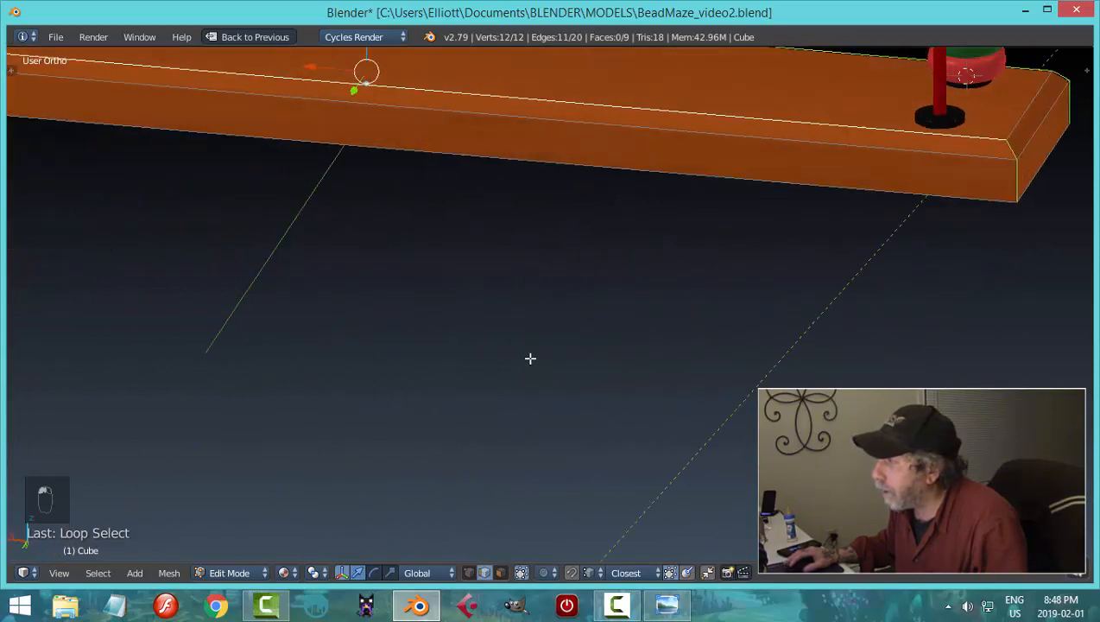
pyautogui.moveTo(1019, 119); pyautogui.dragTo(842, 293, button='middle')
pyautogui.keyDown('shift'); pyautogui.rightClick(842, 292); pyautogui.keyUp('shift')
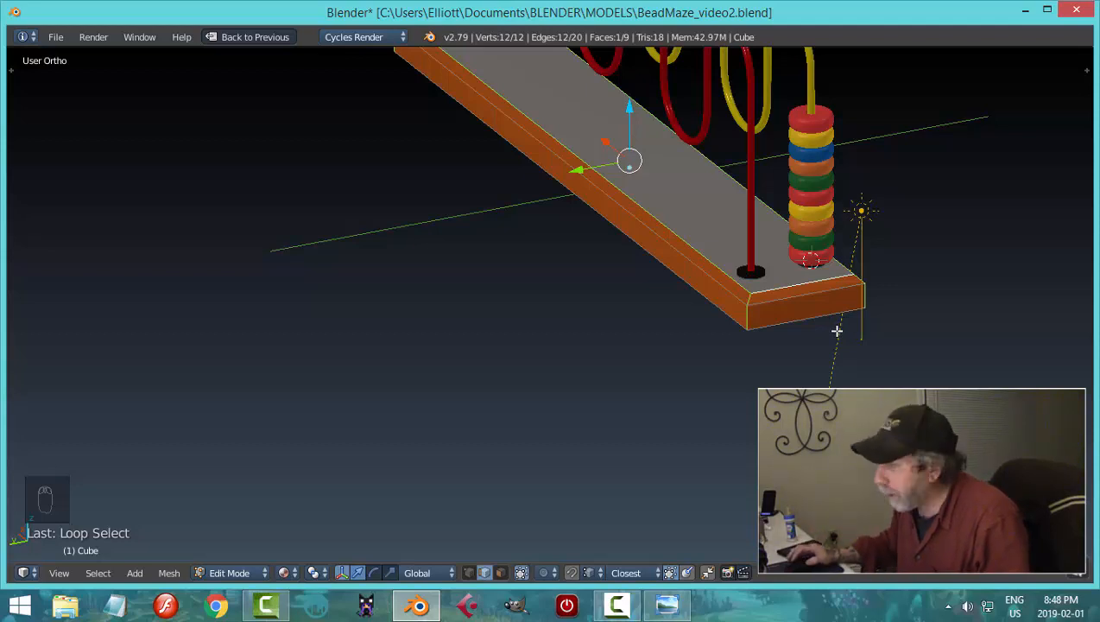
# Mark the selected base edges as seams and restore the multi-editor layout
pyautogui.hotkey('ctrl', 'e')
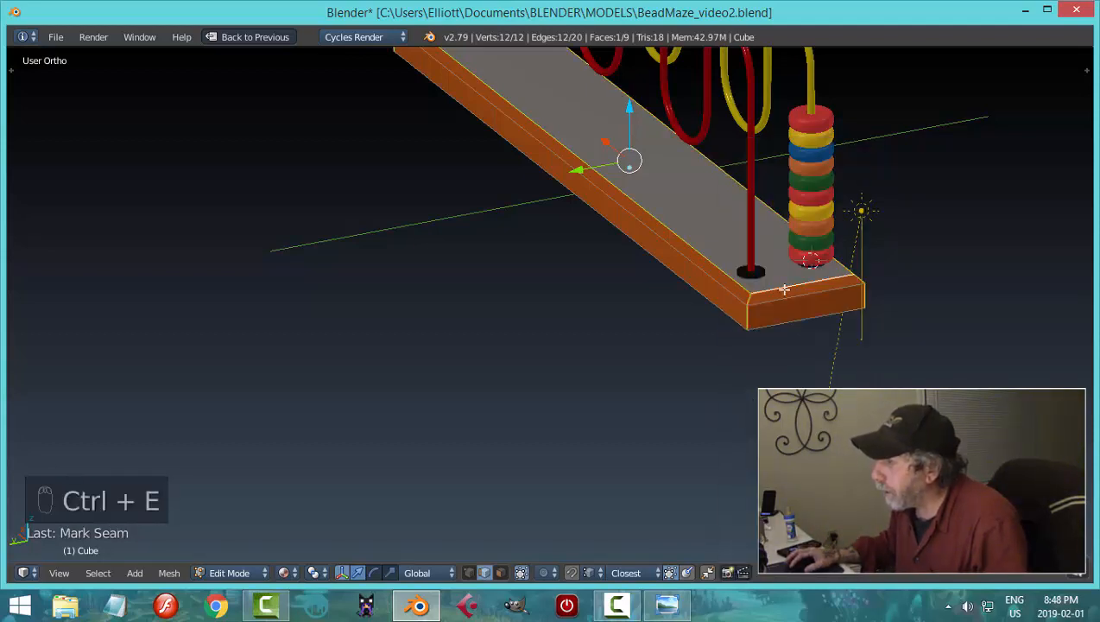
pyautogui.click(782, 285)
pyautogui.hotkey('ctrl', 'Down')
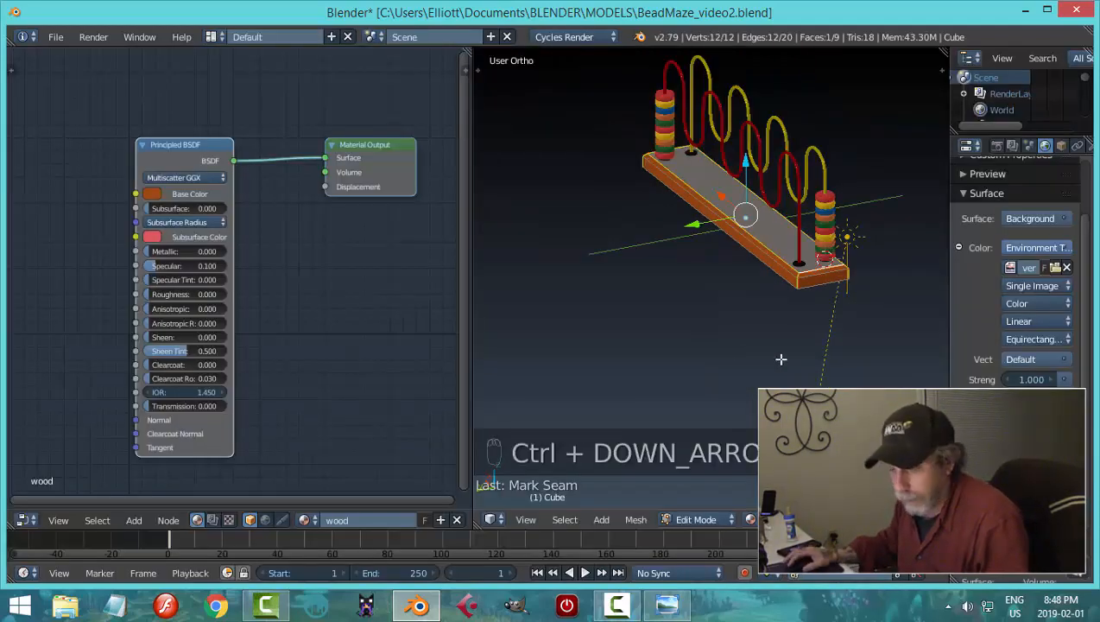
# Select the entire base mesh and replace the node editor with an empty UV/Image Editor, unlinking the Render Result
pyautogui.press('a')
pyautogui.press('a')
pyautogui.press('a')
pyautogui.moveTo(791, 314)
pyautogui.mouseDown(button='middle')
pyautogui.moveTo(827, 294)
pyautogui.moveTo(715, 325)
pyautogui.moveTo(810, 312)
pyautogui.mouseUp(button='middle')
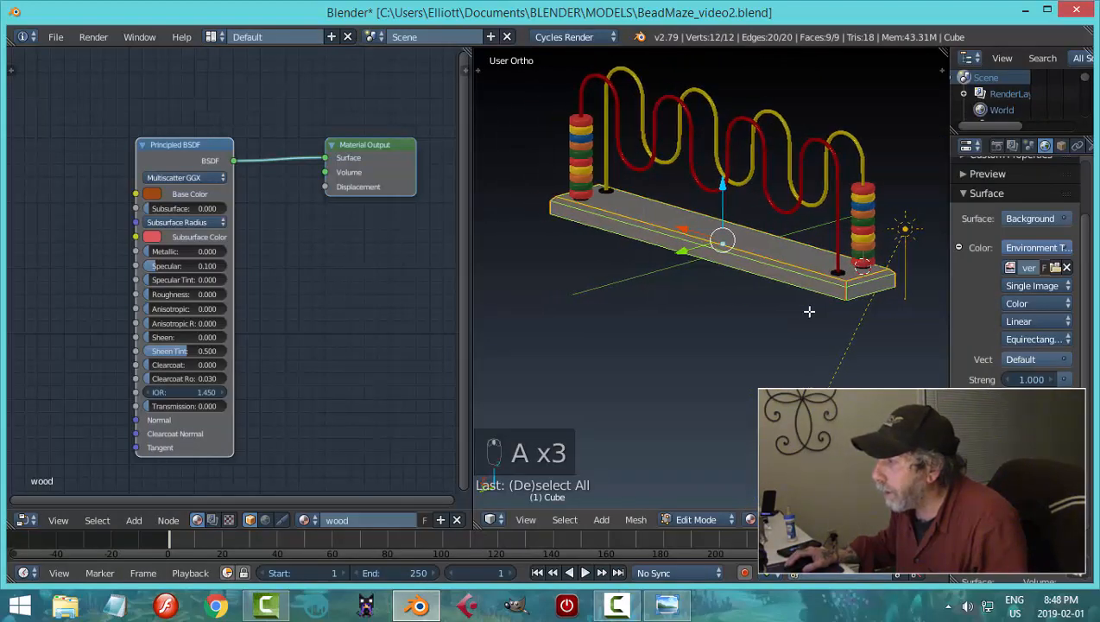
pyautogui.click(23, 520)
pyautogui.click(122, 394)
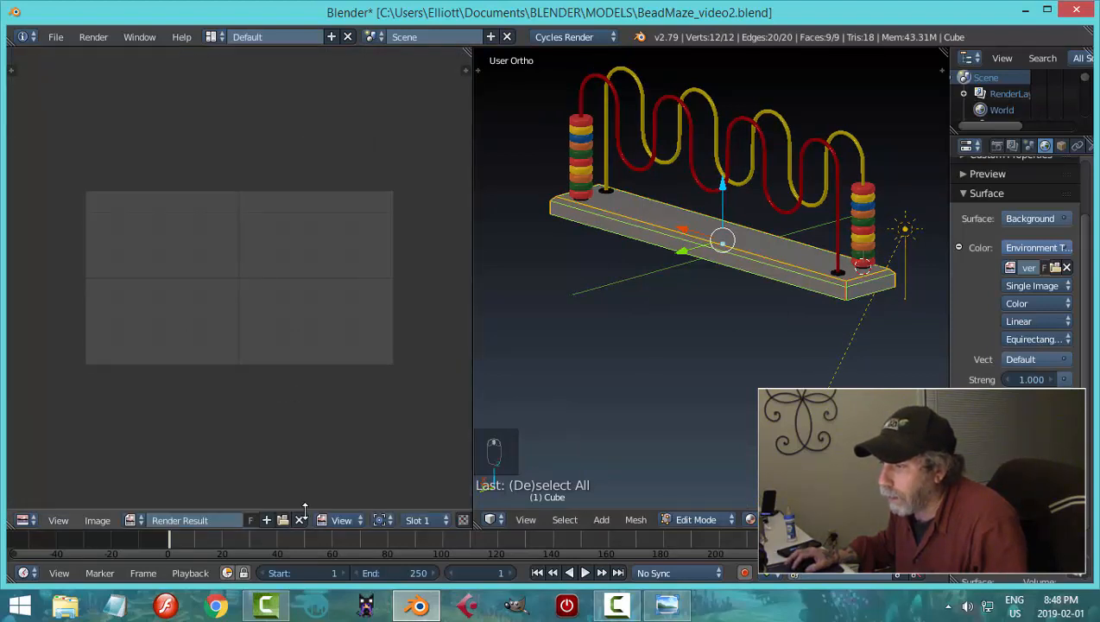
pyautogui.click(299, 519)
pyautogui.scroll(5, 324, 401)
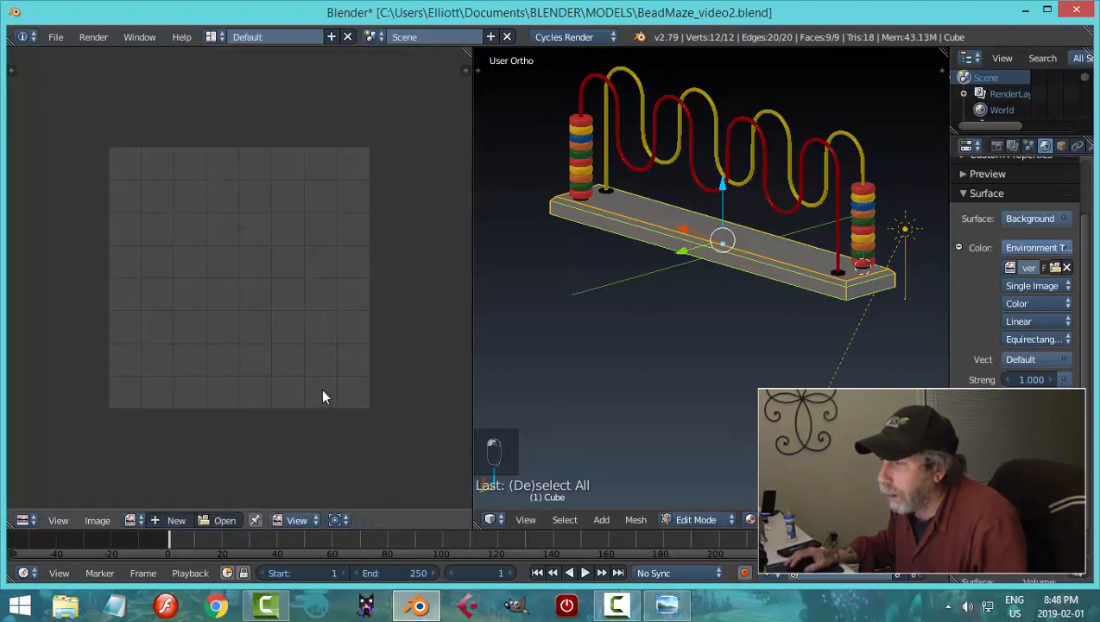
# Unwrap the base mesh along its seams and view the resulting UV layout
pyautogui.press('u')
pyautogui.click(782, 314)
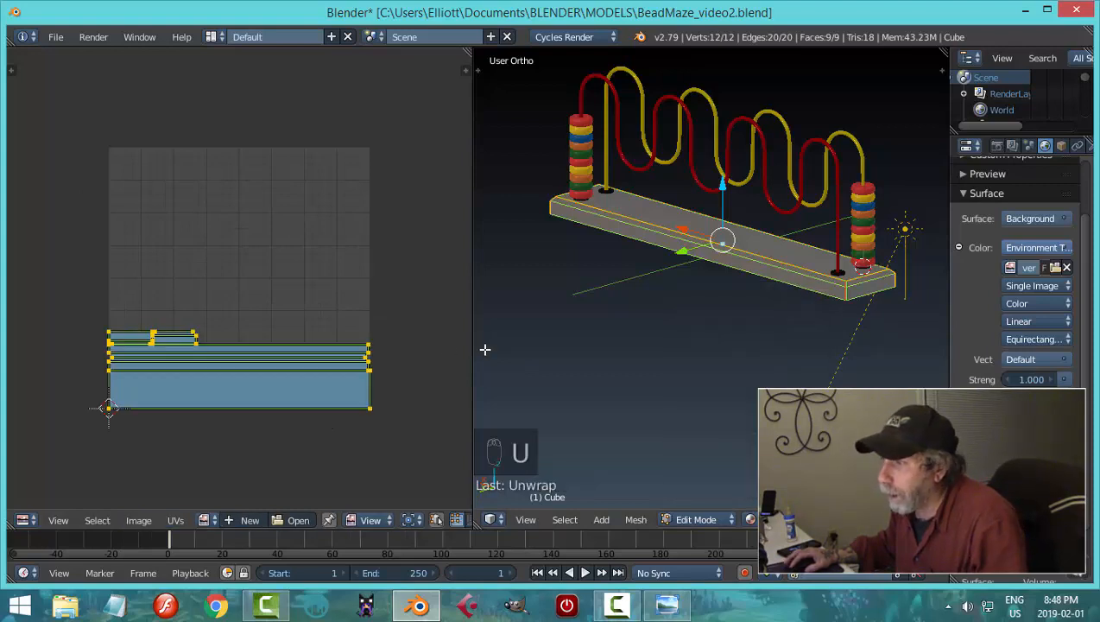
pyautogui.scroll(4, 328, 390)
pyautogui.scroll(-5, 363, 393)
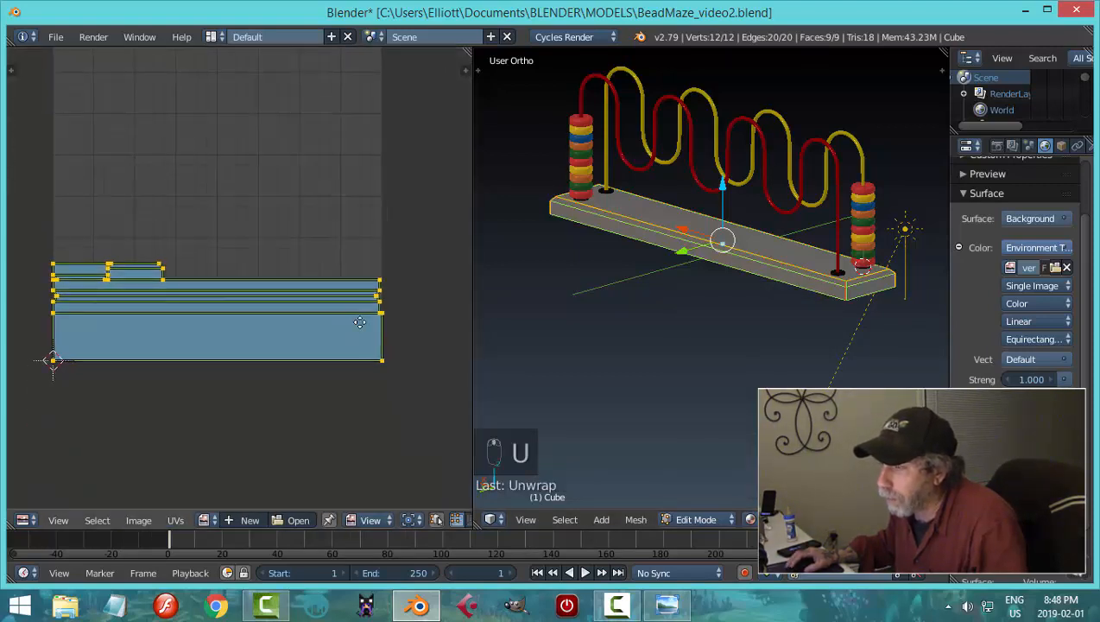
pyautogui.keyDown('shift'); pyautogui.moveTo(610, 315); pyautogui.dragTo(597, 334, button='middle'); pyautogui.keyUp('shift')
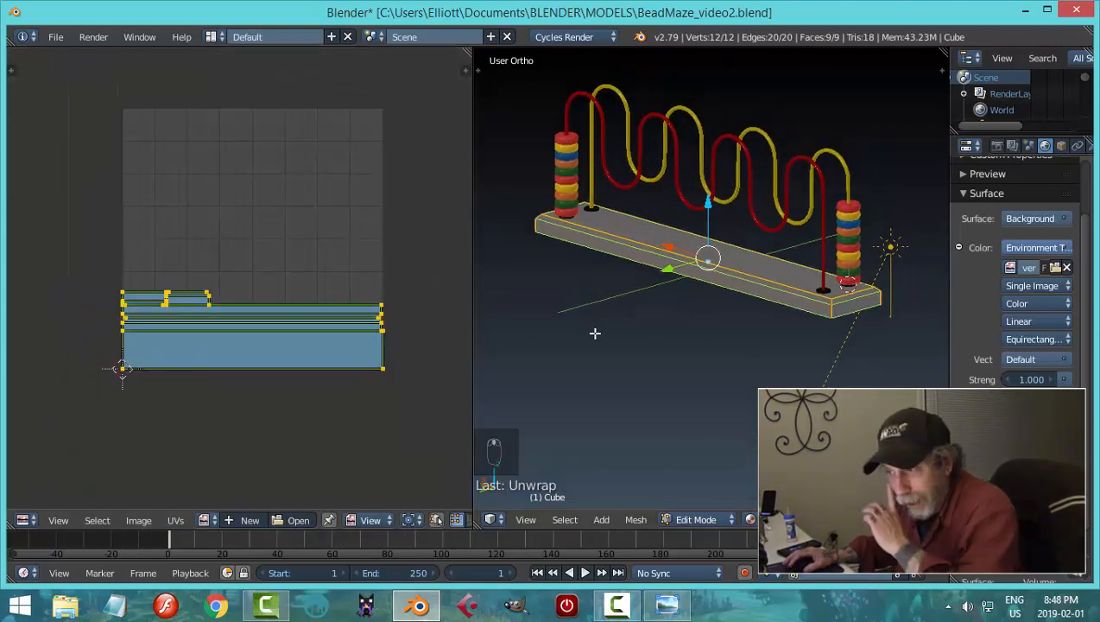
# Browse for an image to open in the BLENDER\REFERENCE IMAGES\TEXTURES\WOOD folder and display its files as thumbnails
pyautogui.click(294, 519)
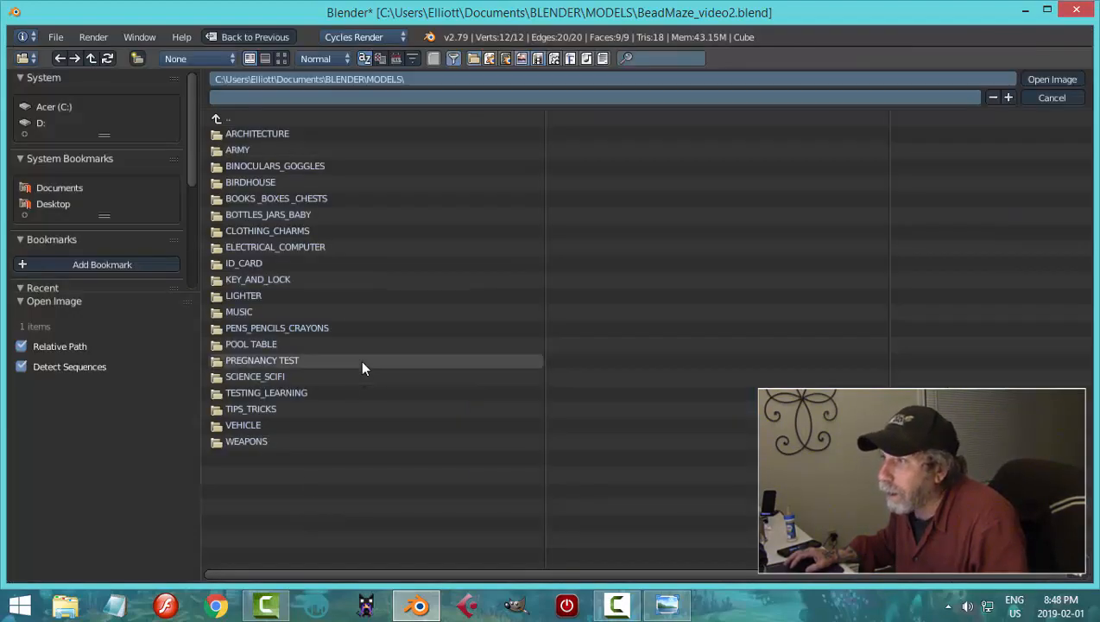
pyautogui.click(69, 191)
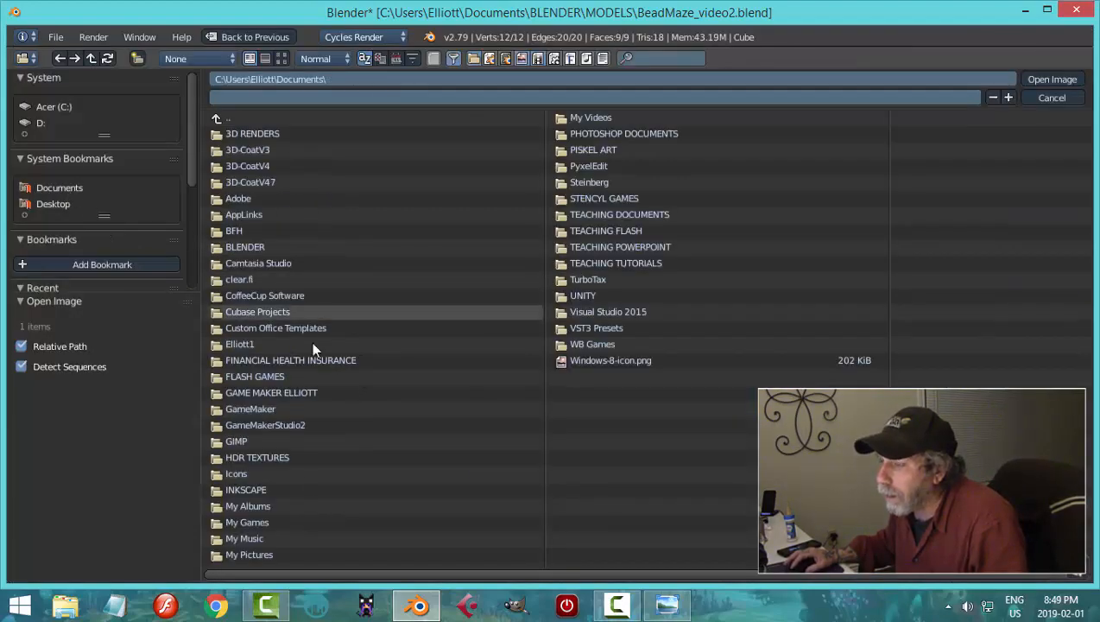
pyautogui.click(240, 246)
pyautogui.click(278, 196)
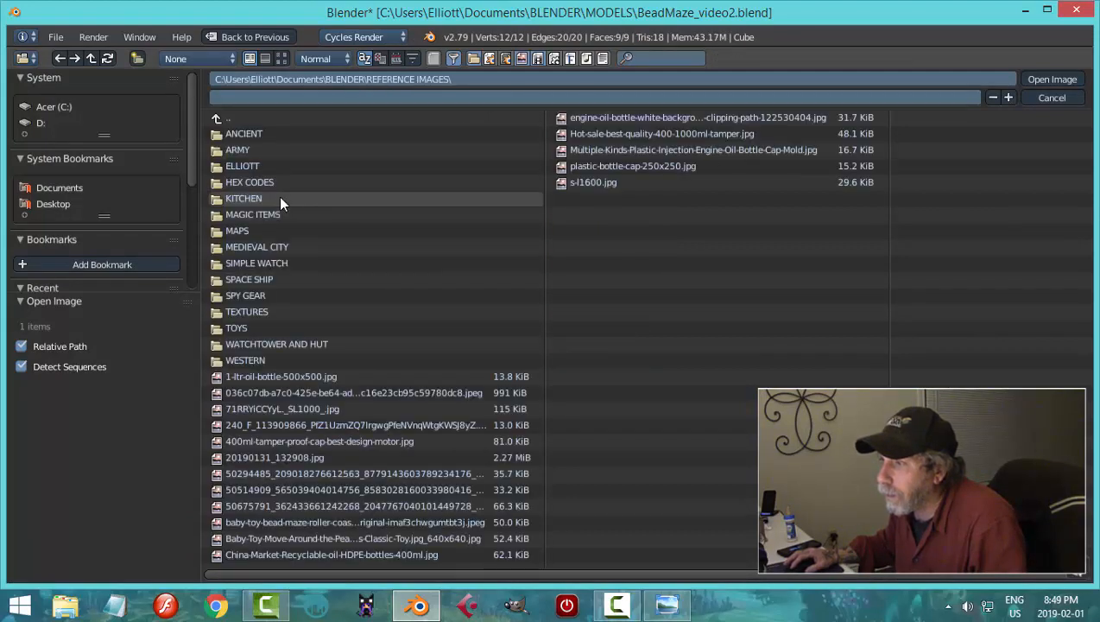
pyautogui.click(250, 312)
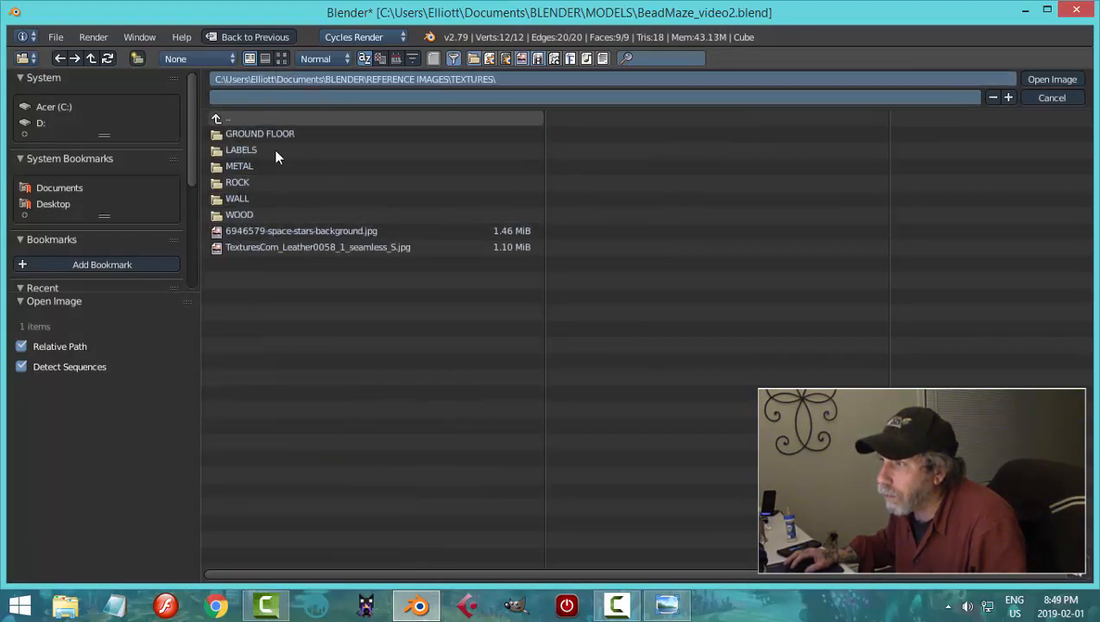
pyautogui.click(247, 214)
pyautogui.click(281, 57)
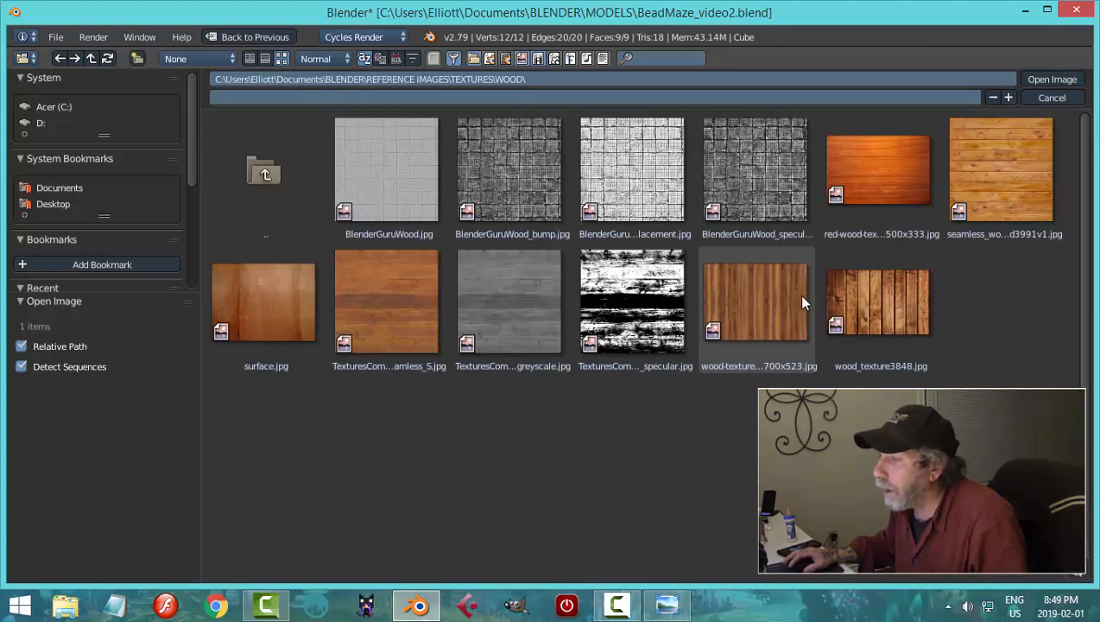
# Open the red-wood-texture image behind the UV layout and inspect how the islands lie over the grain
pyautogui.click(882, 172)
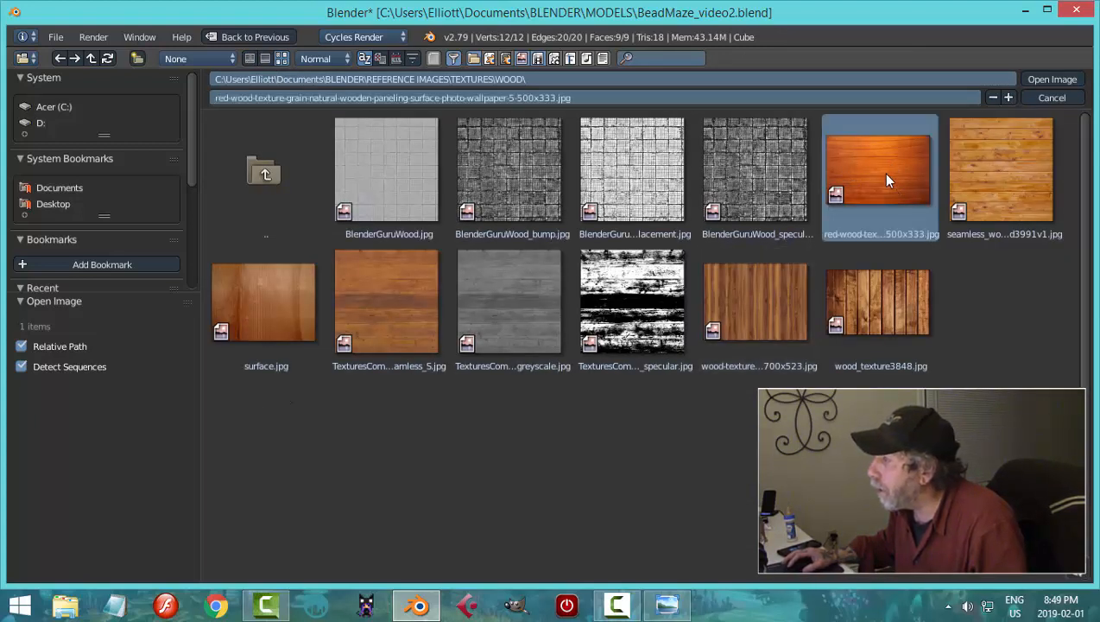
pyautogui.click(1036, 79)
pyautogui.scroll(-4, 282, 236)
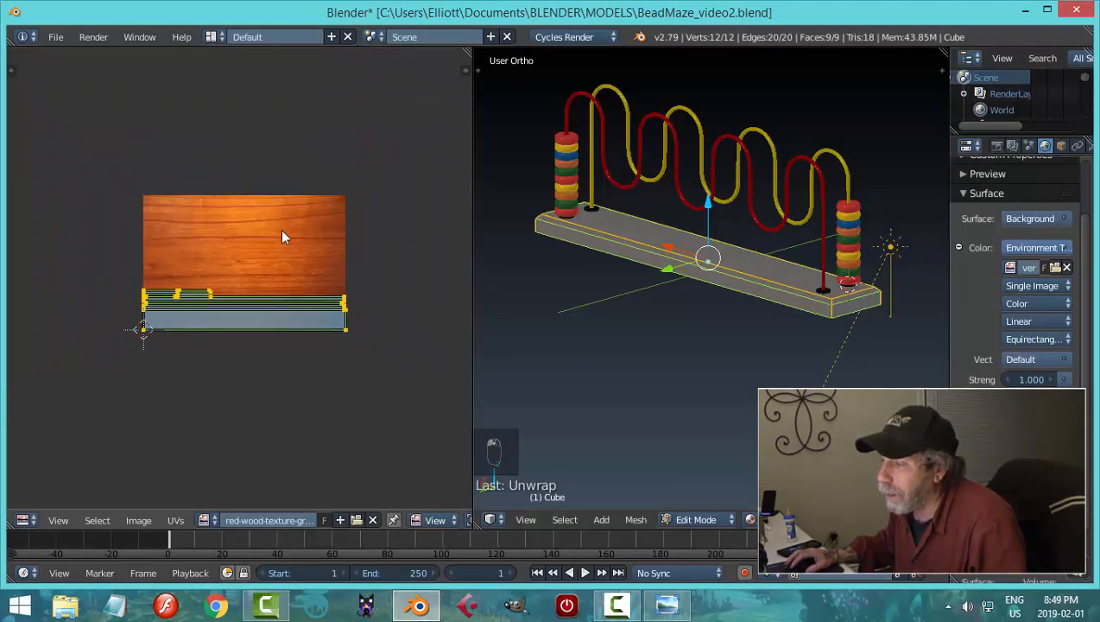
pyautogui.scroll(2, 255, 246)
pyautogui.scroll(2, 284, 245)
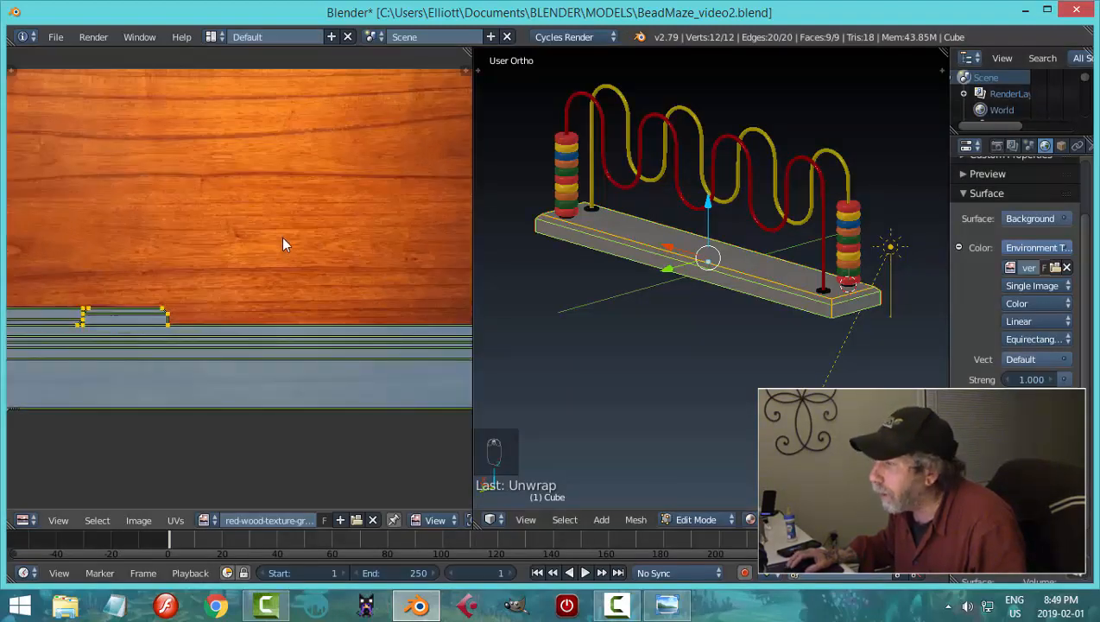
pyautogui.scroll(-1, 282, 244)
# Replace the UV/Image Editor with the Node Editor and set the wood material's base color to a neutral grey of RGB 0.654
pyautogui.click(22, 520)
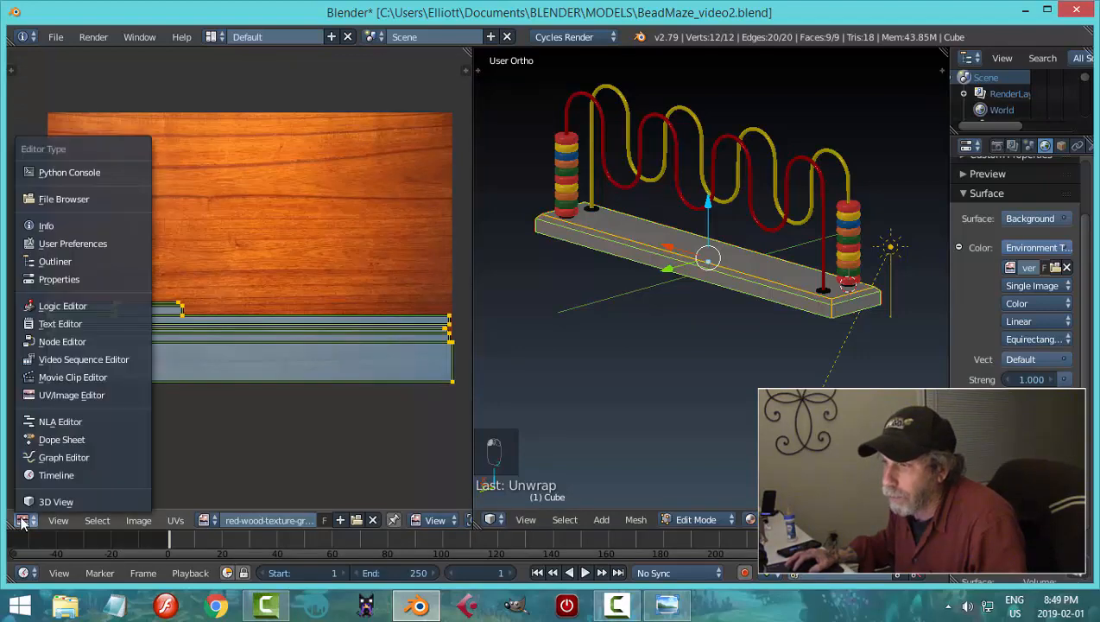
pyautogui.click(72, 341)
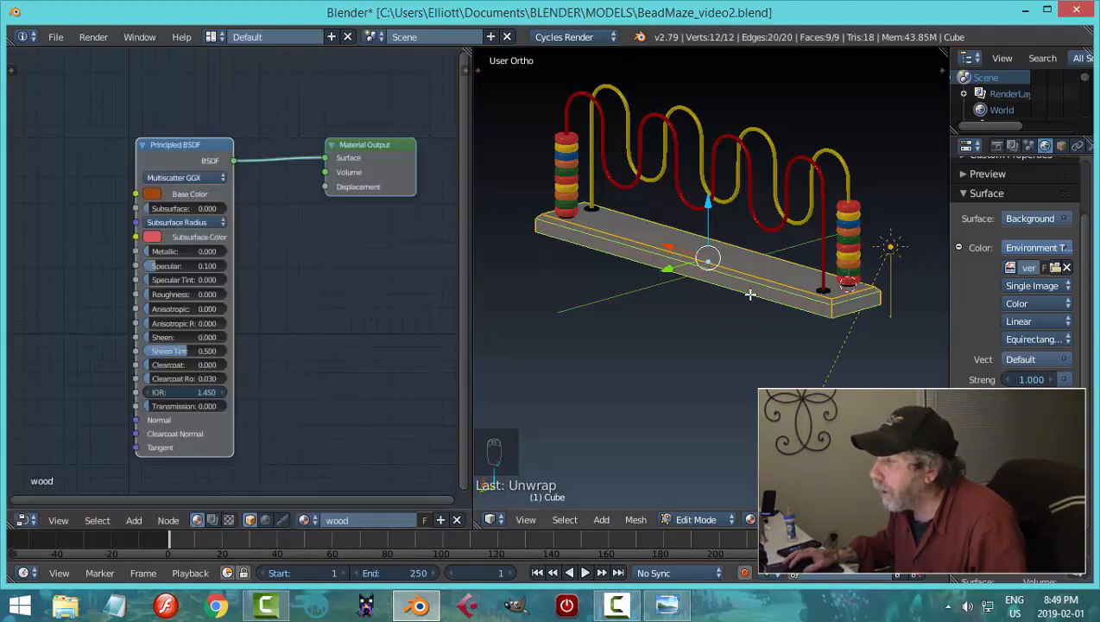
pyautogui.click(153, 193)
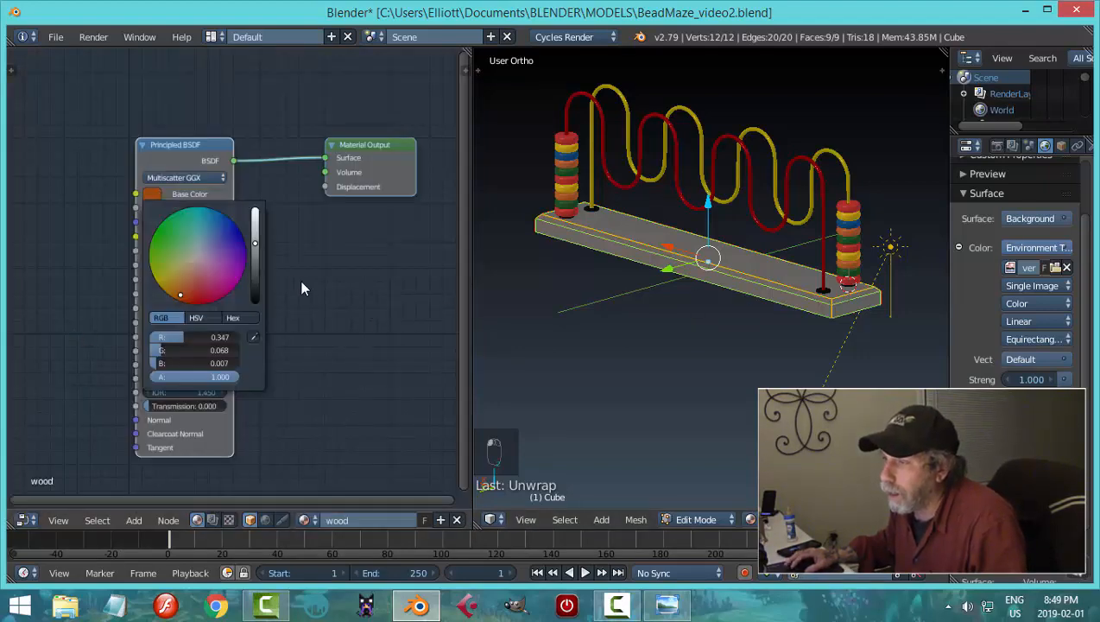
pyautogui.click(152, 195)
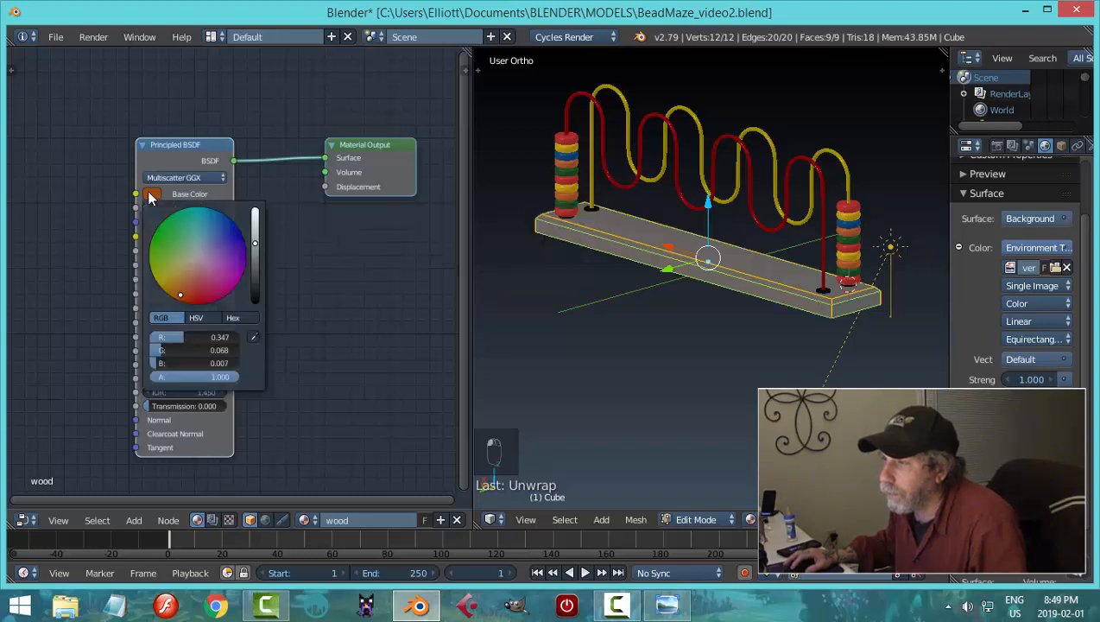
pyautogui.click(197, 256)
pyautogui.moveTo(170, 337); pyautogui.dragTo(238, 364)
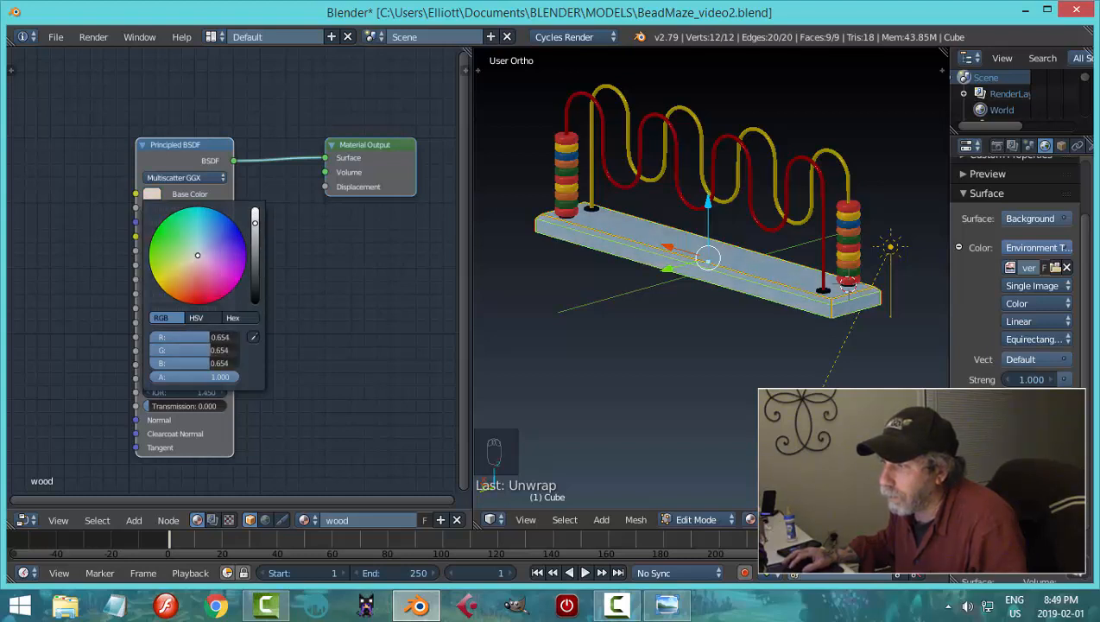
# Add an Image Texture node beside the inputs of the wood material's Principled BSDF node
pyautogui.moveTo(249, 296); pyautogui.dragTo(317, 291, button='middle')
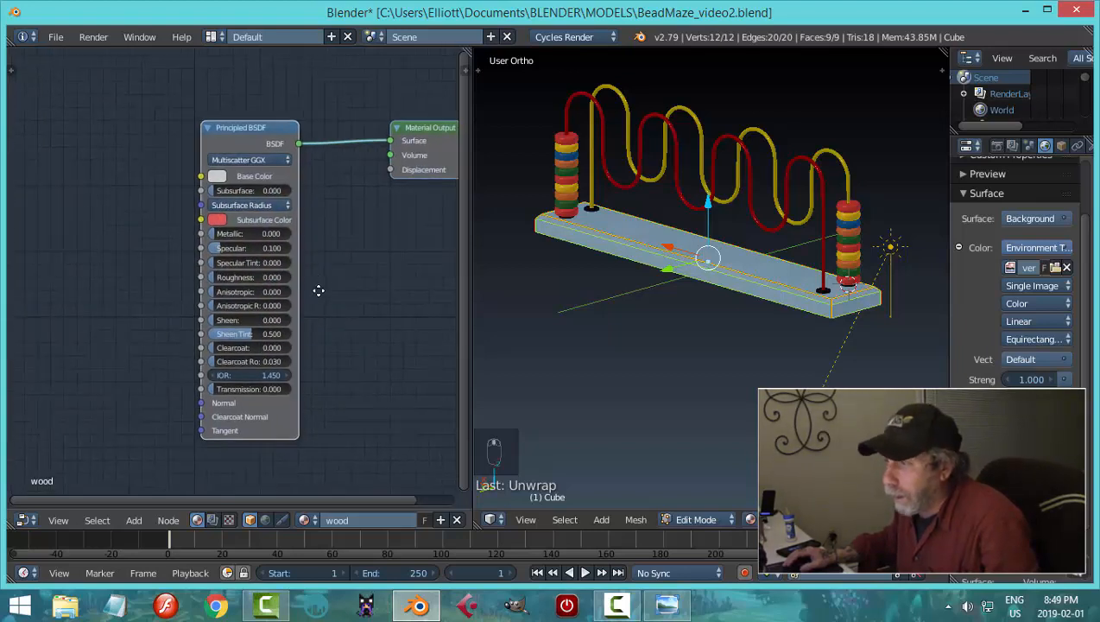
pyautogui.hotkey('shift', 'a')
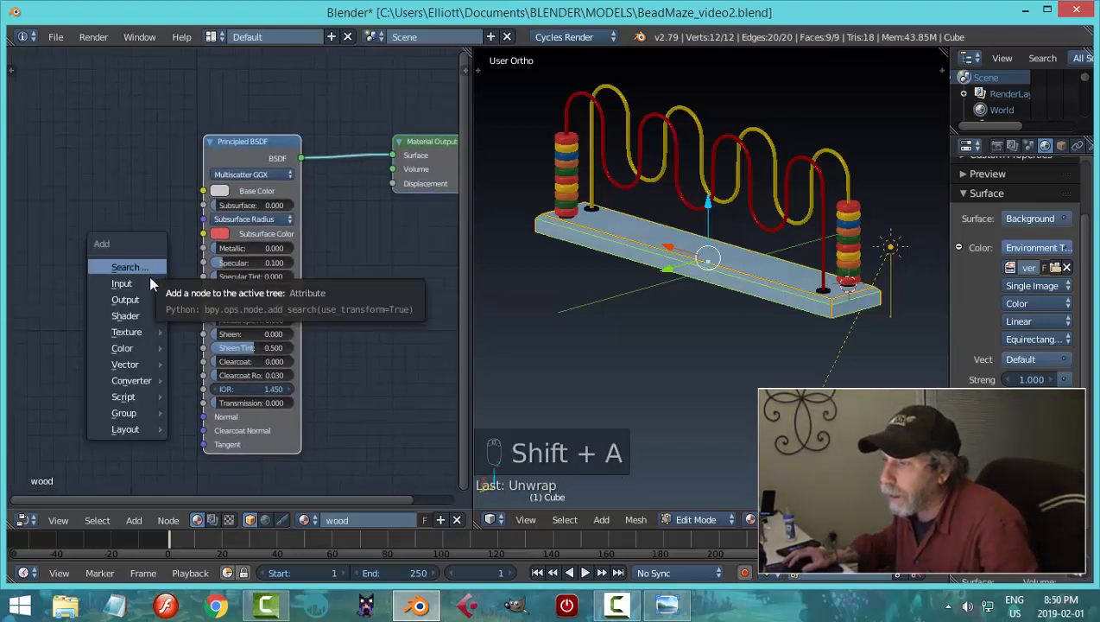
pyautogui.moveTo(129, 333)
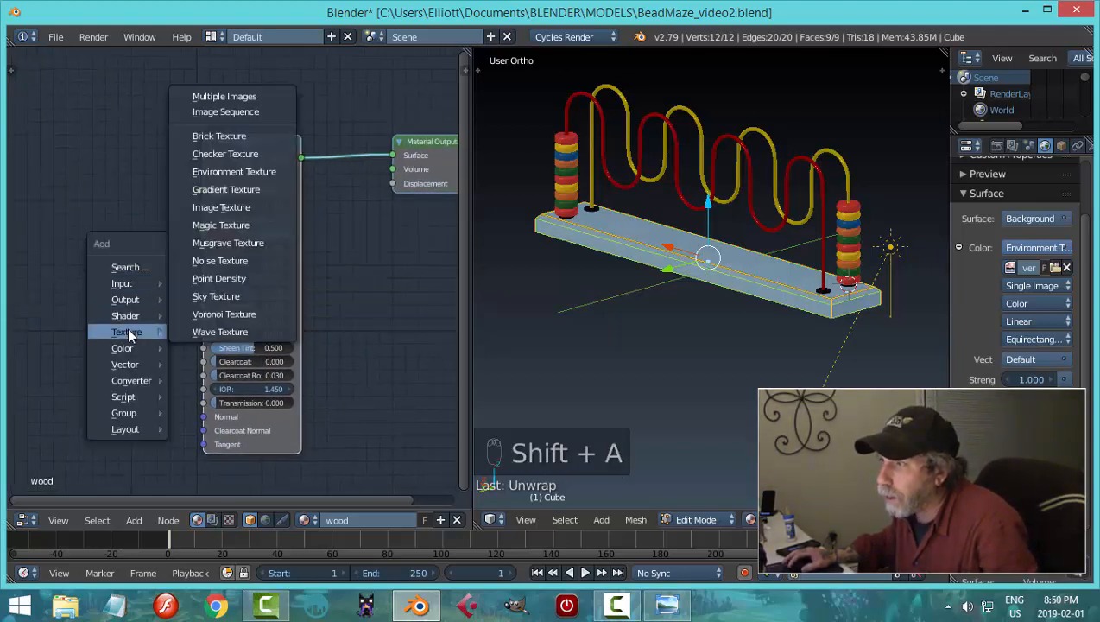
pyautogui.click(208, 206)
pyautogui.click(51, 197)
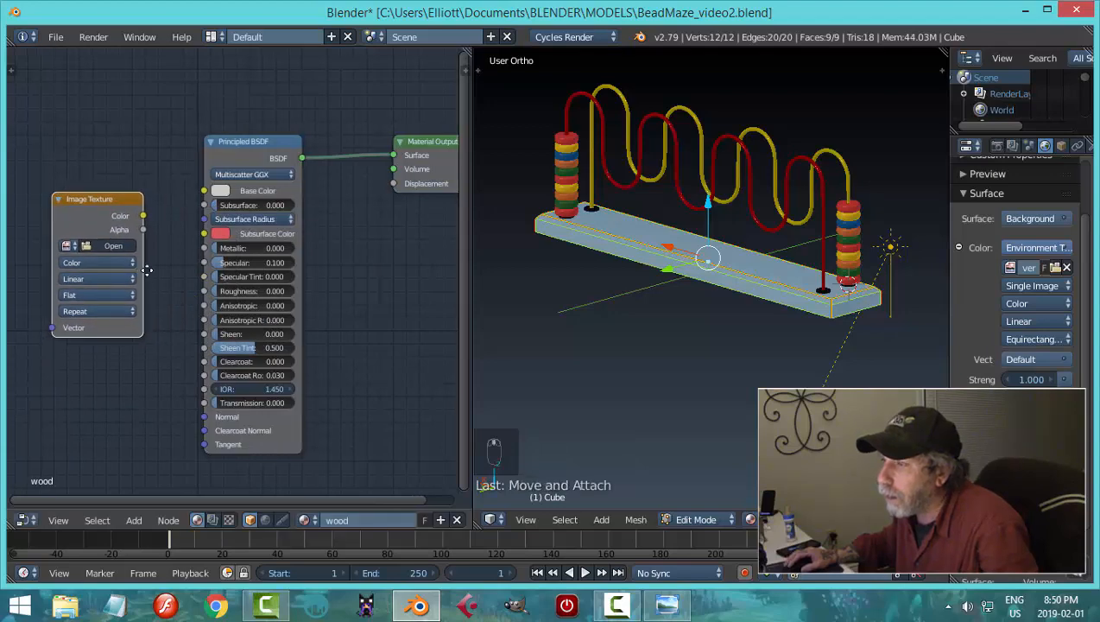
# Link the Image Texture's Color output to the Principled BSDF's Base Color and assign it the red-wood-texture image
pyautogui.moveTo(149, 259); pyautogui.dragTo(190, 250, button='middle')
pyautogui.moveTo(182, 209); pyautogui.dragTo(246, 185)
pyautogui.click(110, 241)
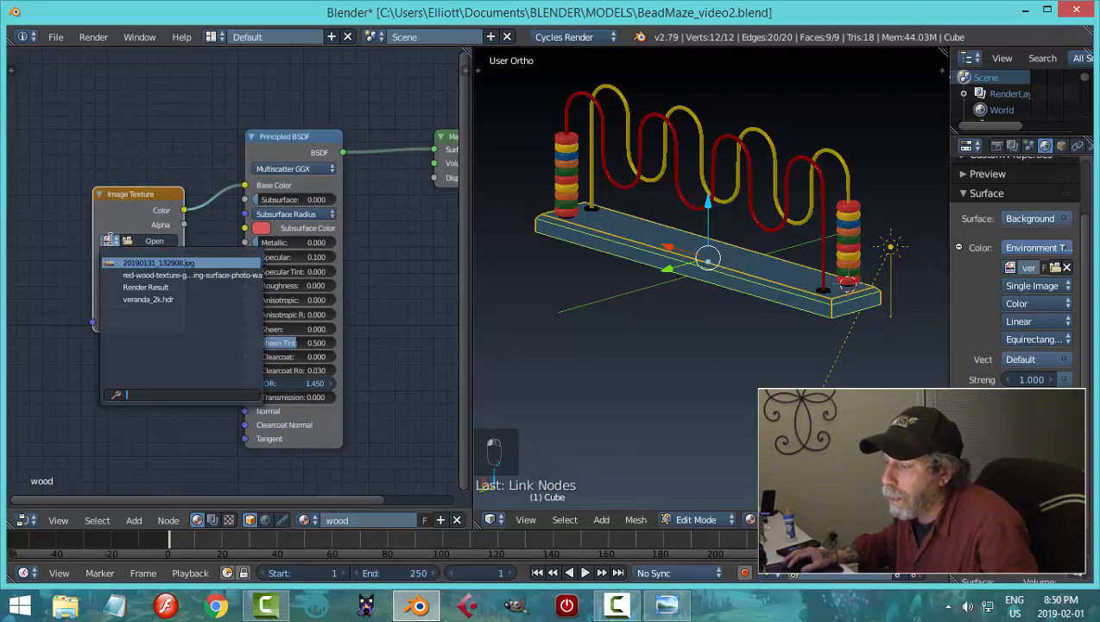
pyautogui.click(125, 275)
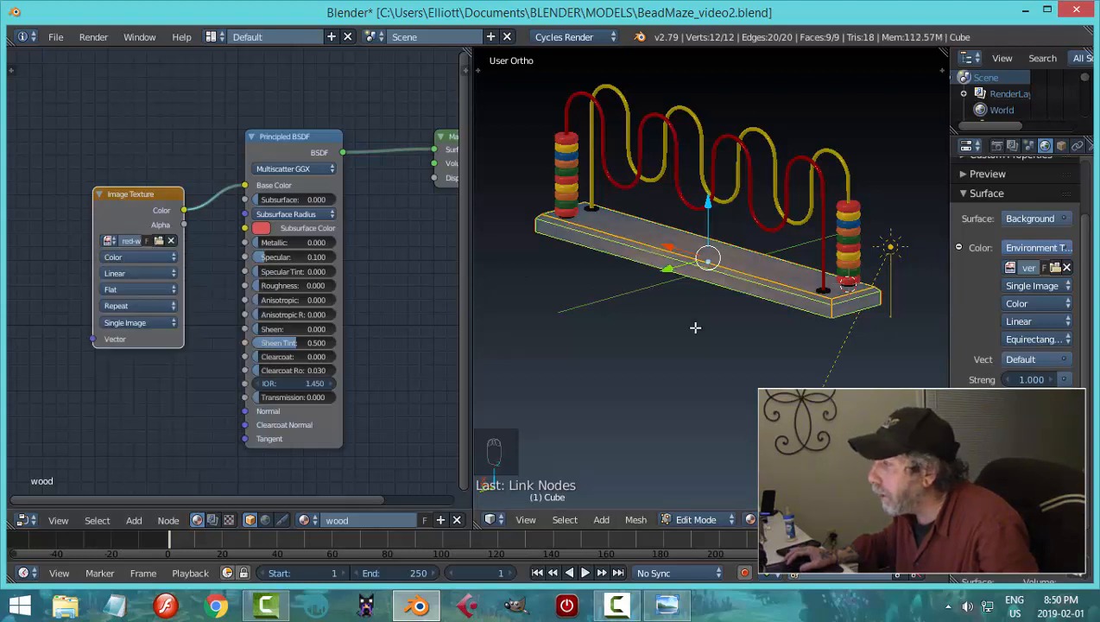
# Deselect all of the base's geometry to check the wood texture up close, and save the file
pyautogui.scroll(2, 693, 326)
pyautogui.moveTo(762, 335); pyautogui.dragTo(795, 380, button='middle')
pyautogui.press('a')
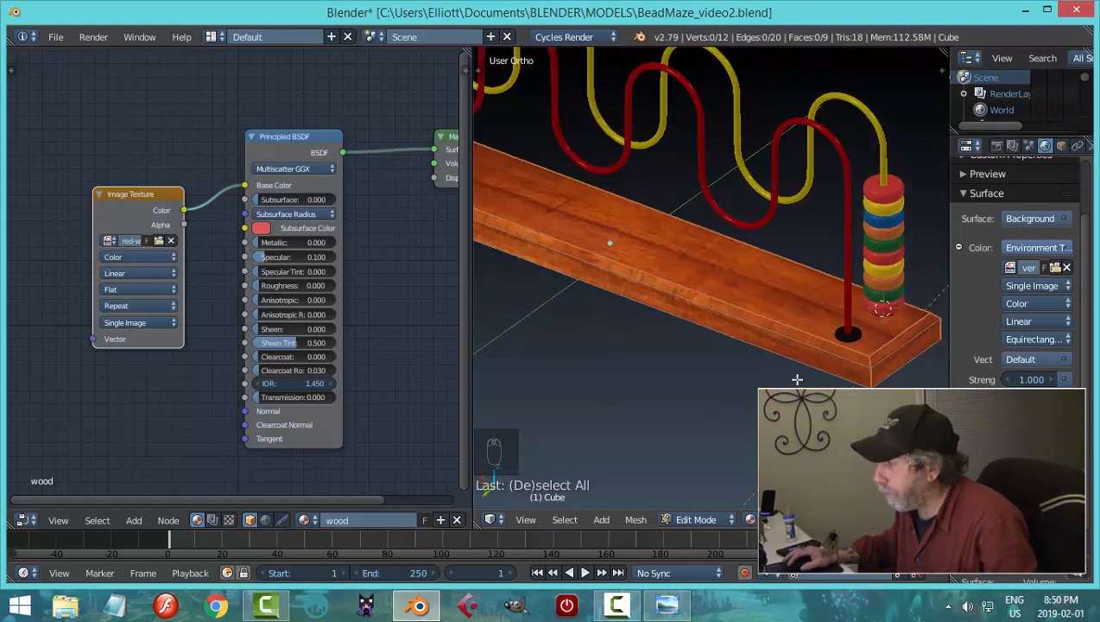
pyautogui.hotkey('ctrl', 's')
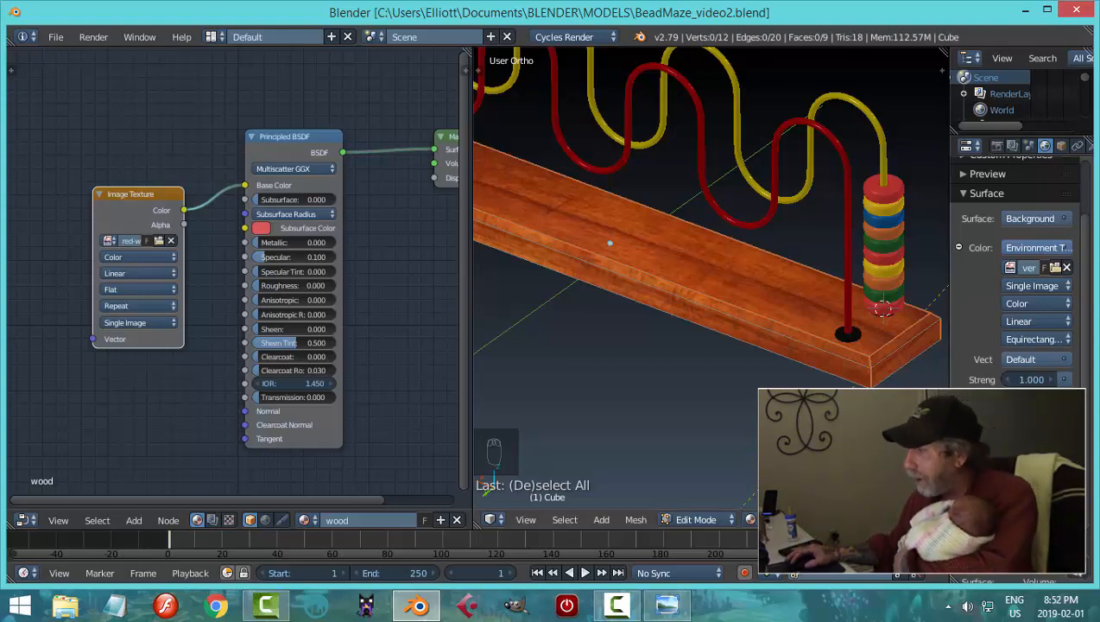
# Look through the camera and preview the textured bead maze up close with rendered shading
pyautogui.moveTo(692, 396); pyautogui.dragTo(684, 375, button='middle')
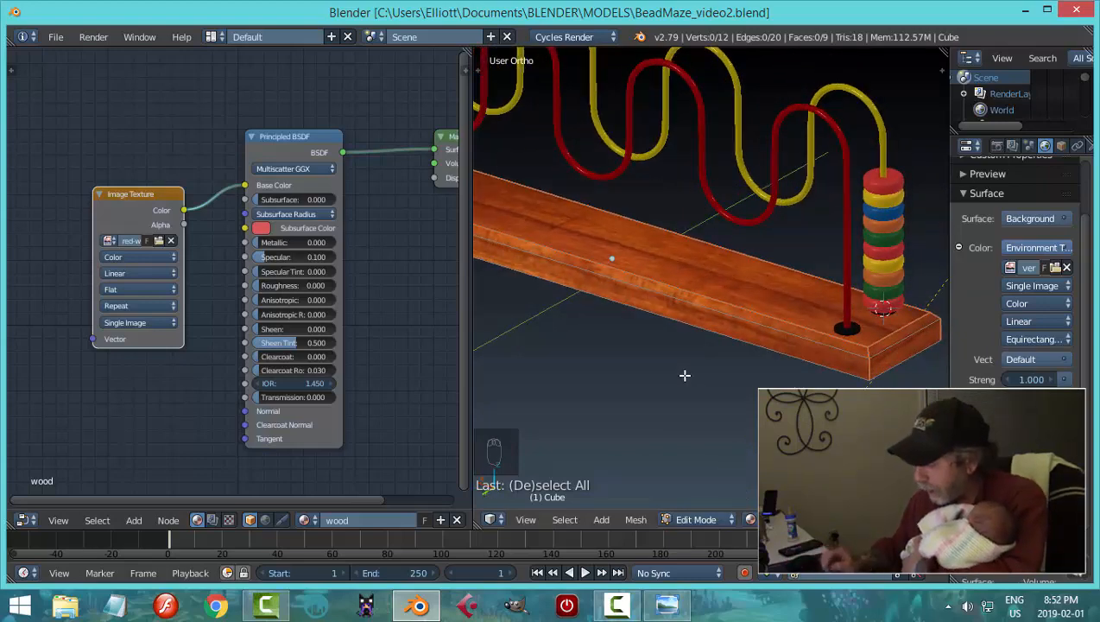
pyautogui.press('KP_0')
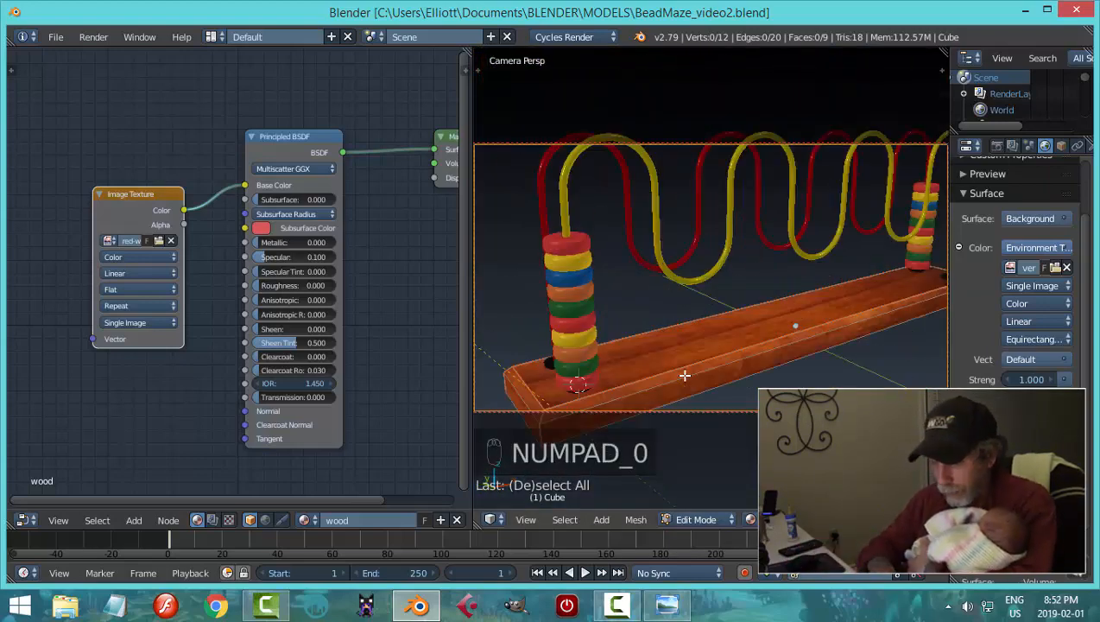
pyautogui.hotkey('shift', 'z')
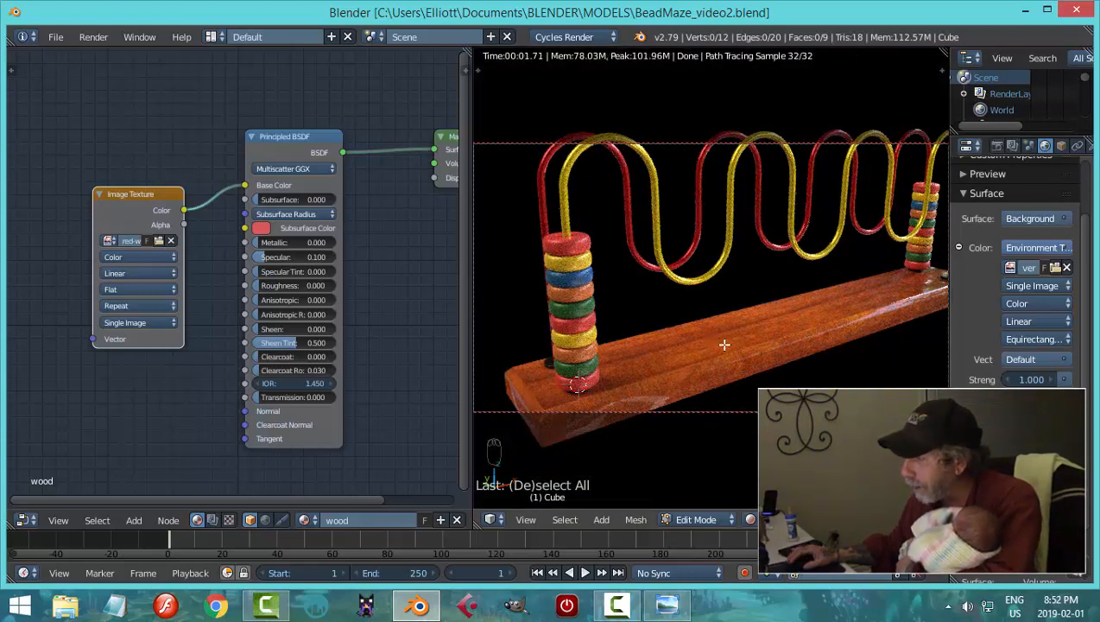
pyautogui.scroll(1, 724, 345)
pyautogui.moveTo(714, 358); pyautogui.dragTo(715, 347, button='middle')
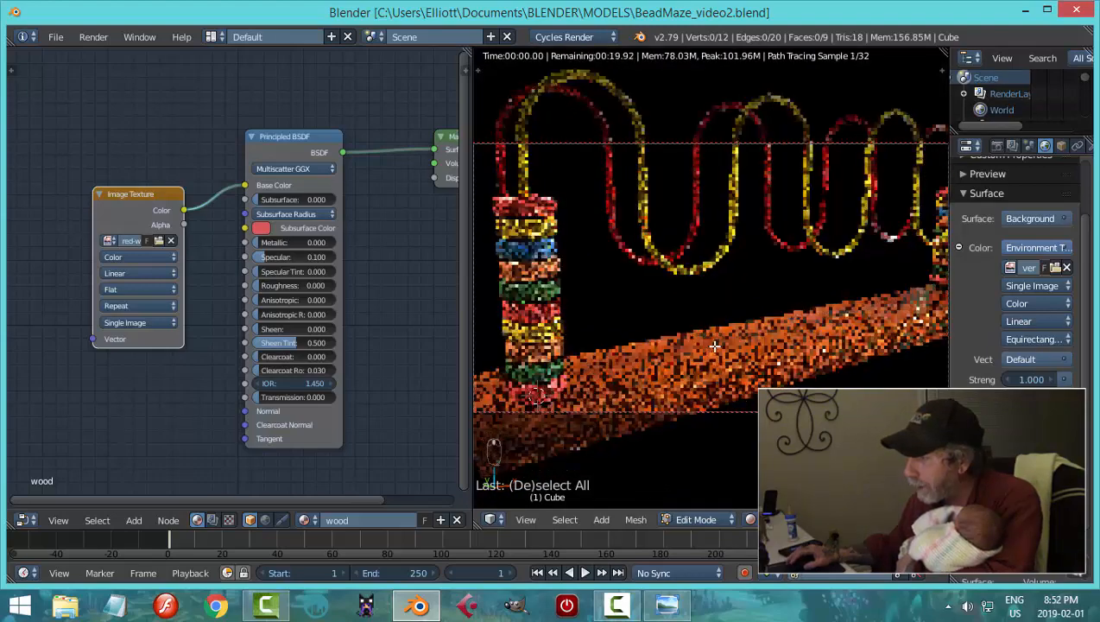
# Set the wood material's Specular value to 0.05 on the Principled BSDF node
pyautogui.click(305, 256)
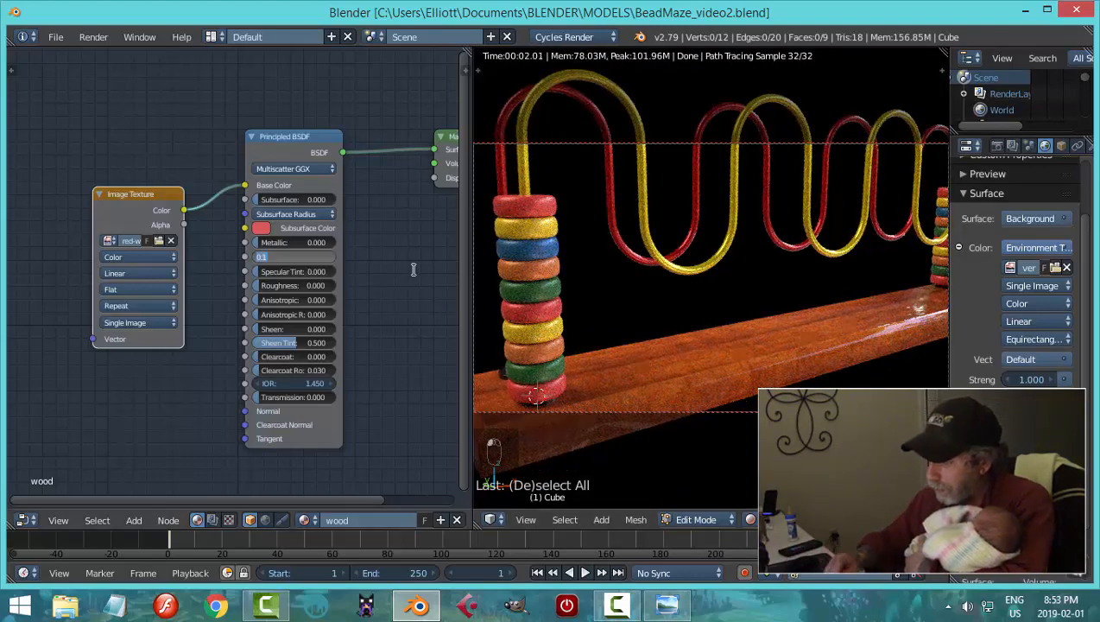
pyautogui.write('0.0')
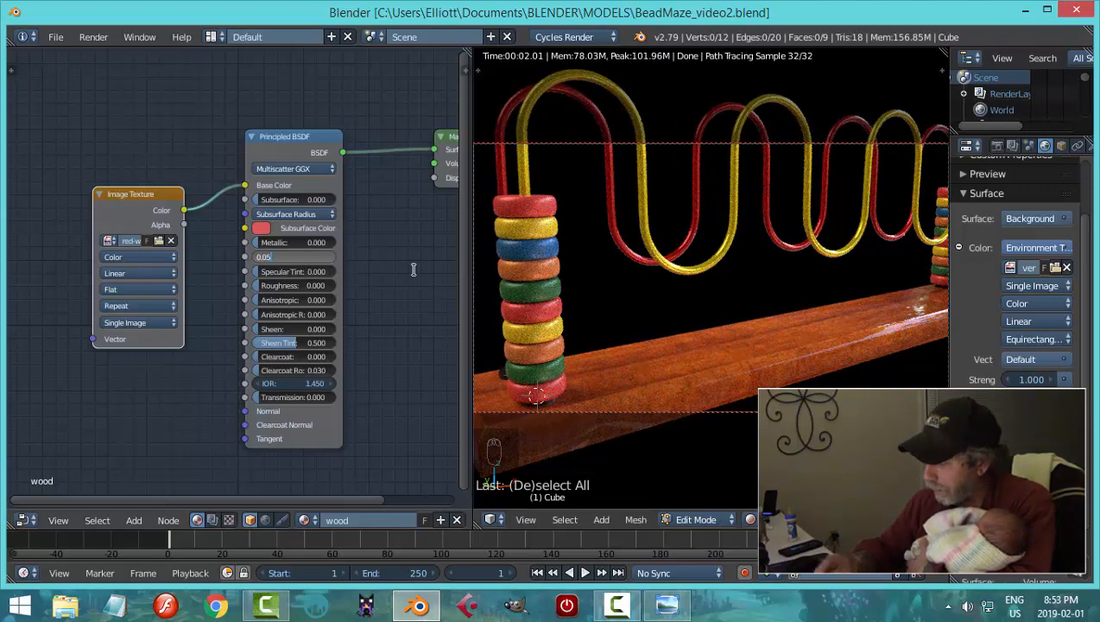
pyautogui.write('5')
pyautogui.press('Return')
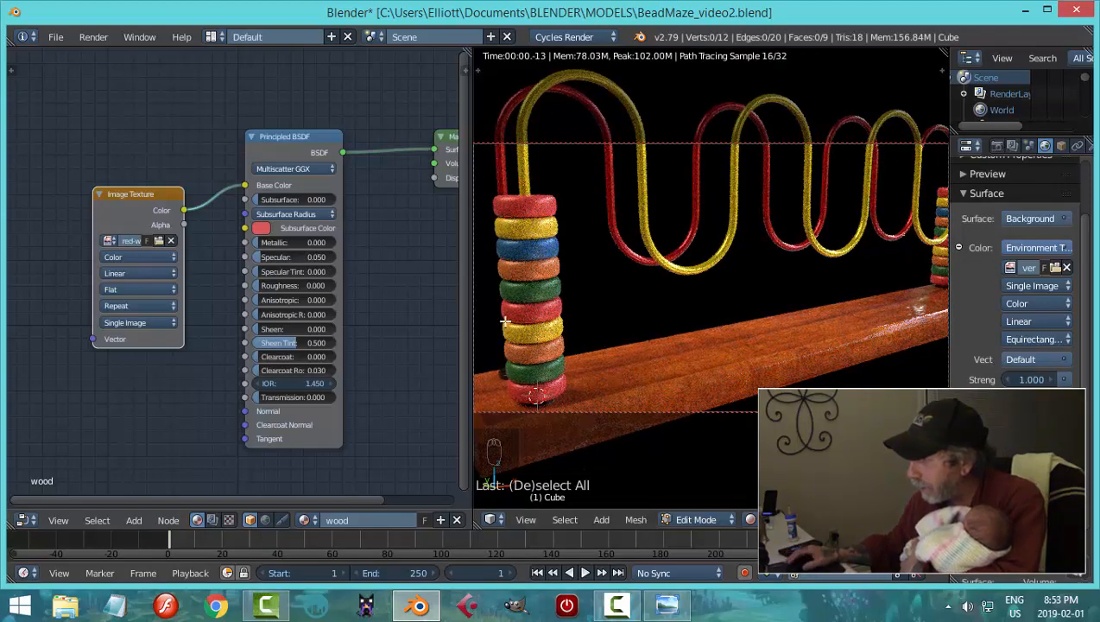
# Examine the reflections and wood grain on the rendered base from several angles and distances
pyautogui.scroll(-2, 685, 354)
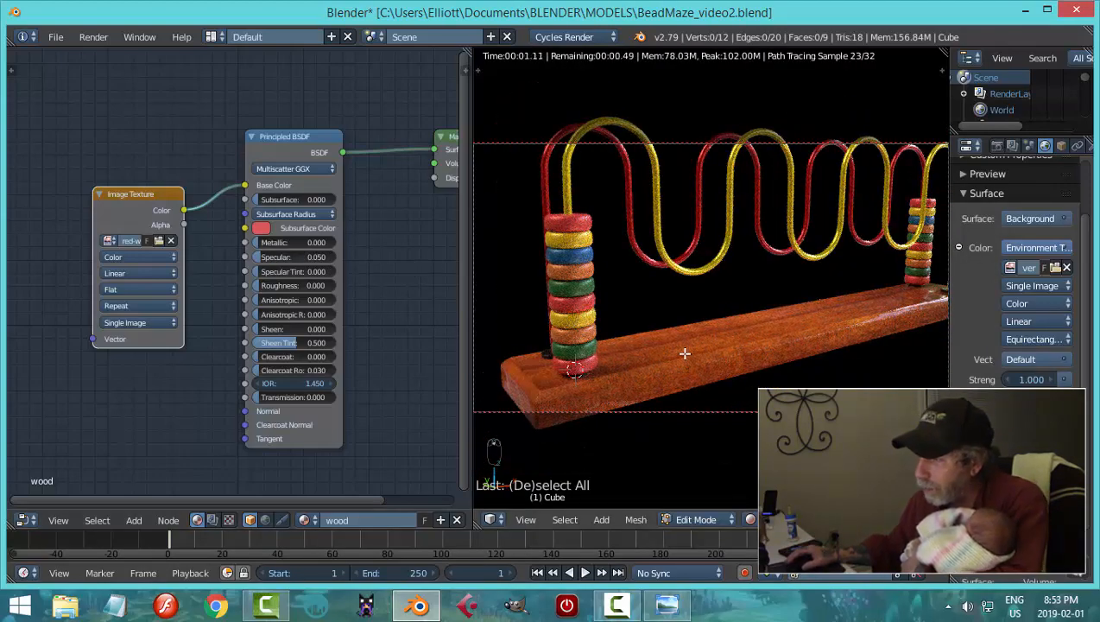
pyautogui.moveTo(685, 354); pyautogui.dragTo(694, 370, button='middle')
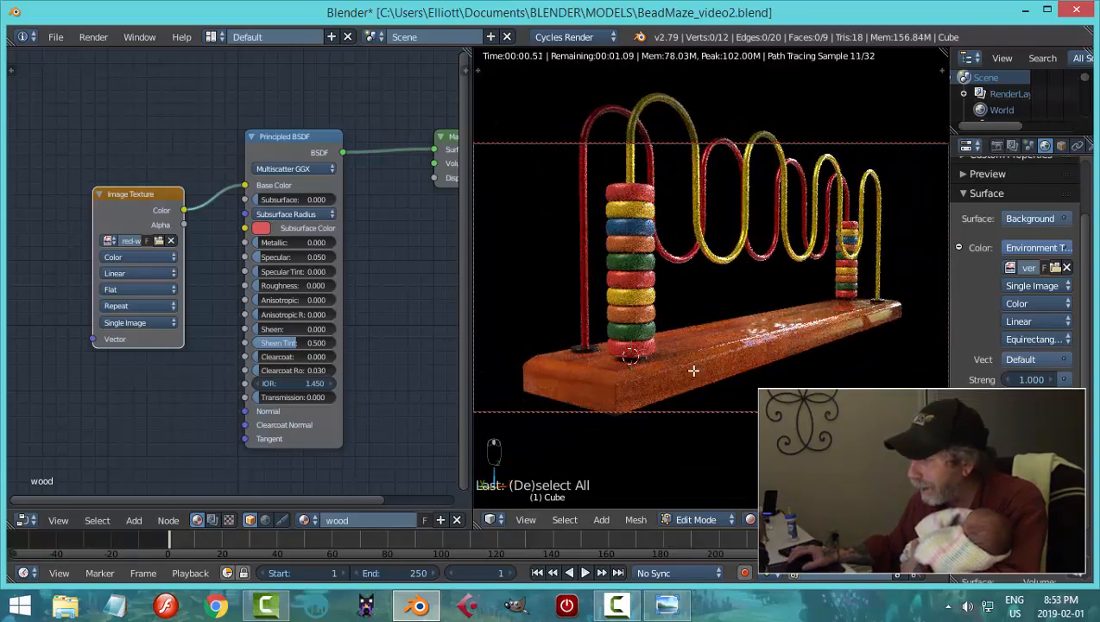
pyautogui.scroll(1, 694, 371)
pyautogui.scroll(-1, 694, 371)
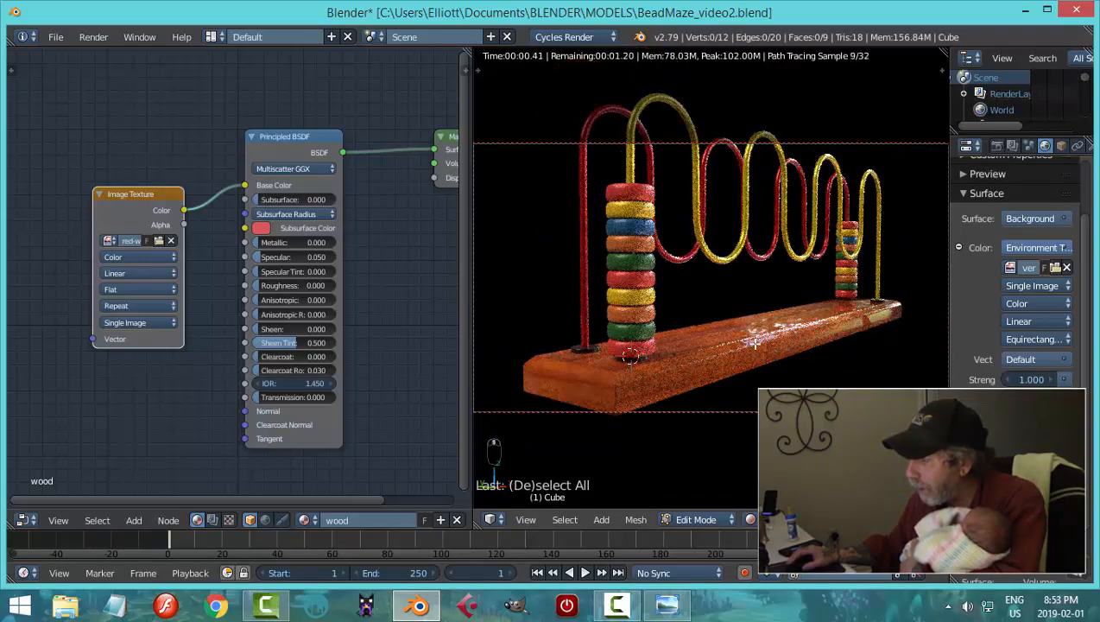
pyautogui.moveTo(755, 344); pyautogui.dragTo(516, 338, button='middle')
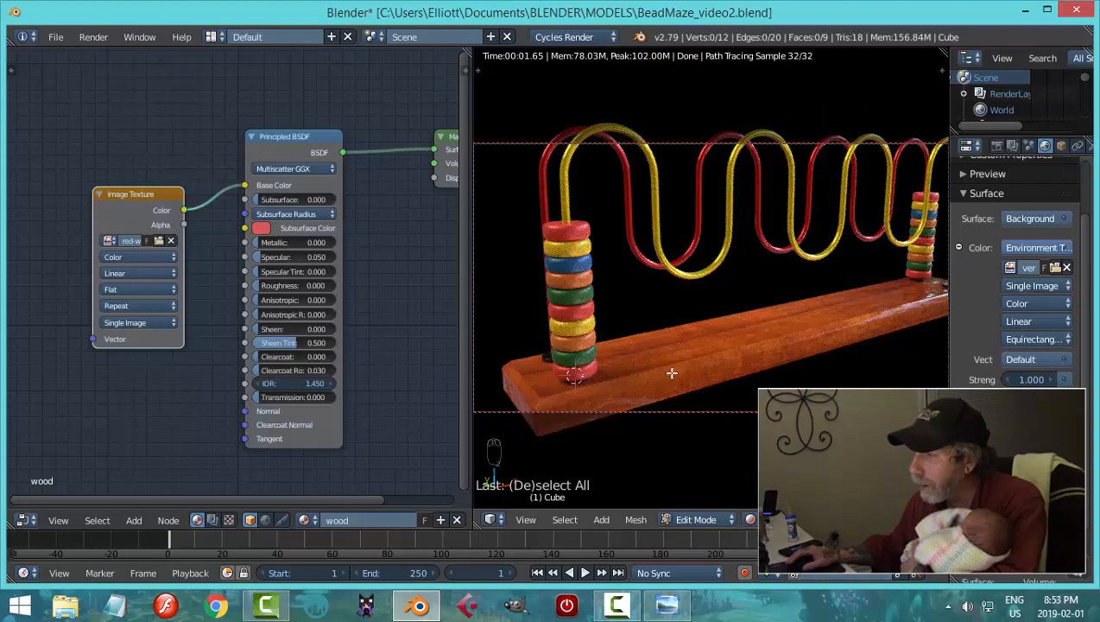
pyautogui.scroll(-2, 672, 372)
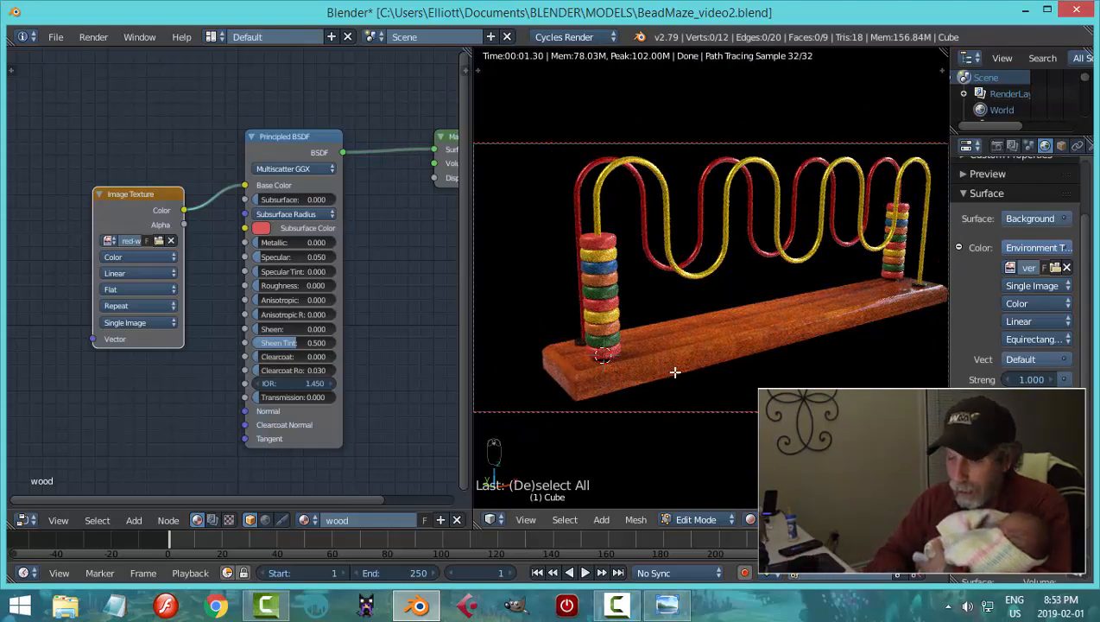
# Leave rendered shading and move the Image Texture node farther away from the Principled BSDF node
pyautogui.hotkey('shift', 'z')
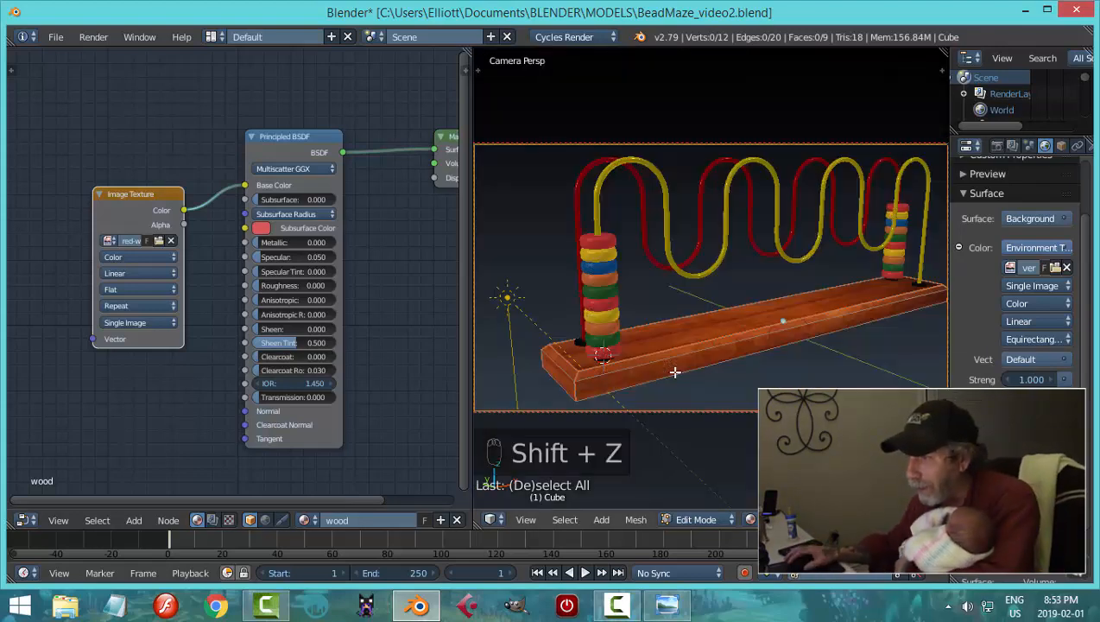
pyautogui.moveTo(140, 192); pyautogui.dragTo(63, 173)
pyautogui.scroll(-1, 428, 307)
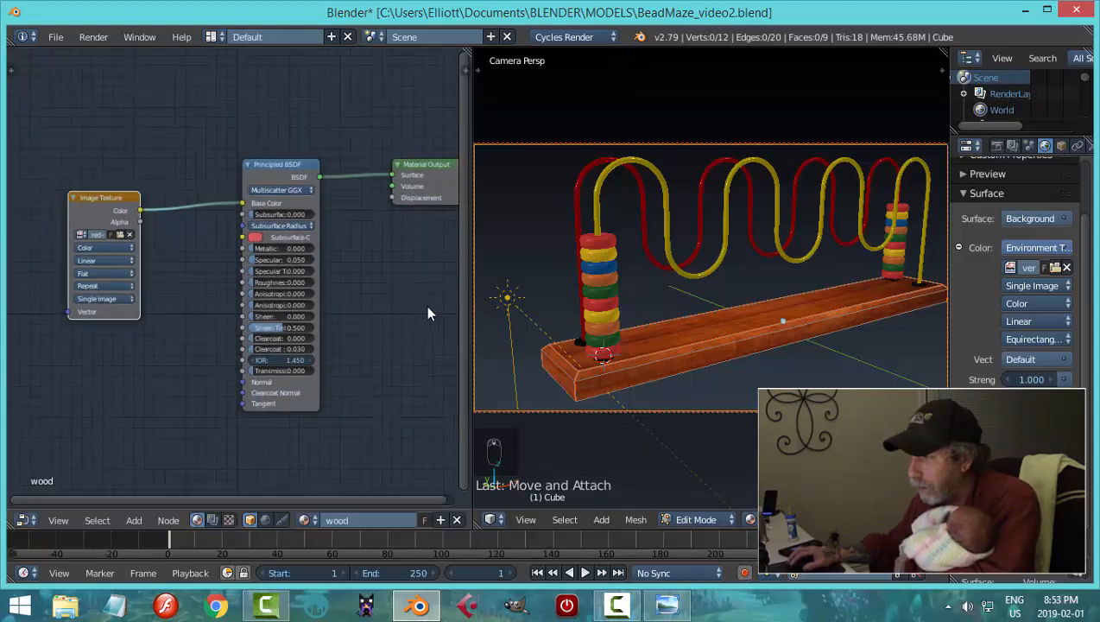
# Move the Image Texture node farther from the Principled BSDF and add a Bump node in the space between them
pyautogui.scroll(-1, 424, 305)
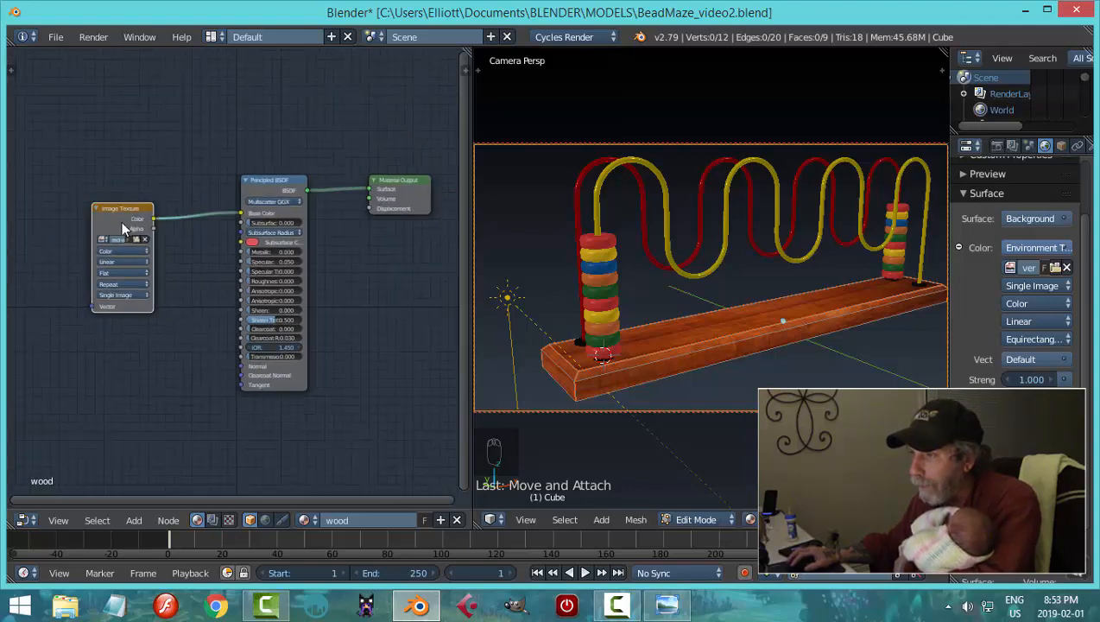
pyautogui.moveTo(123, 227); pyautogui.dragTo(69, 205)
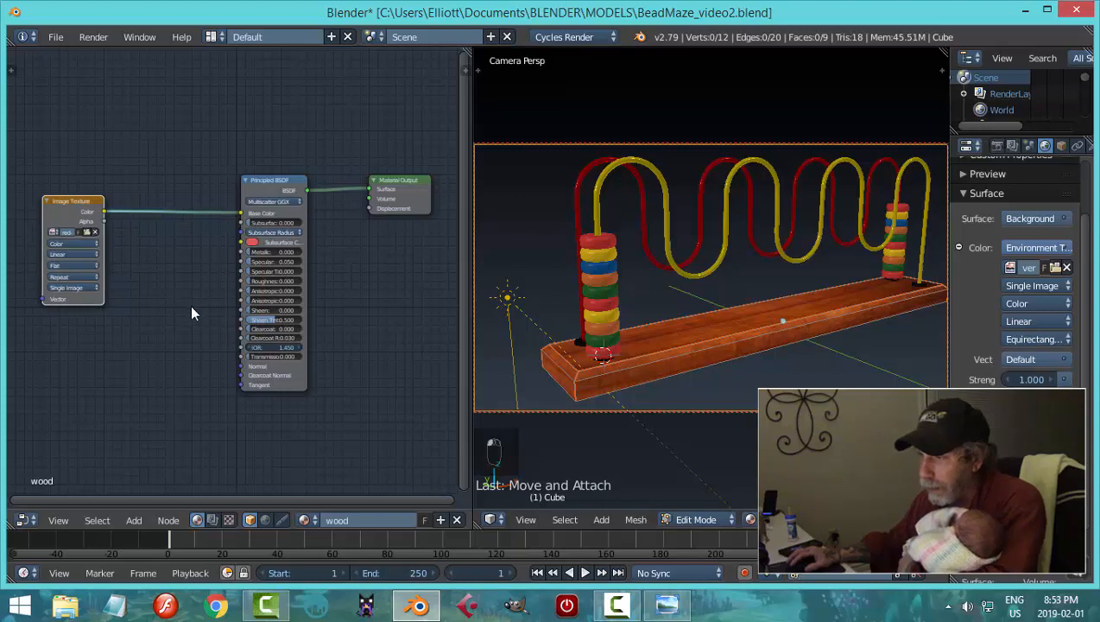
pyautogui.click(132, 519)
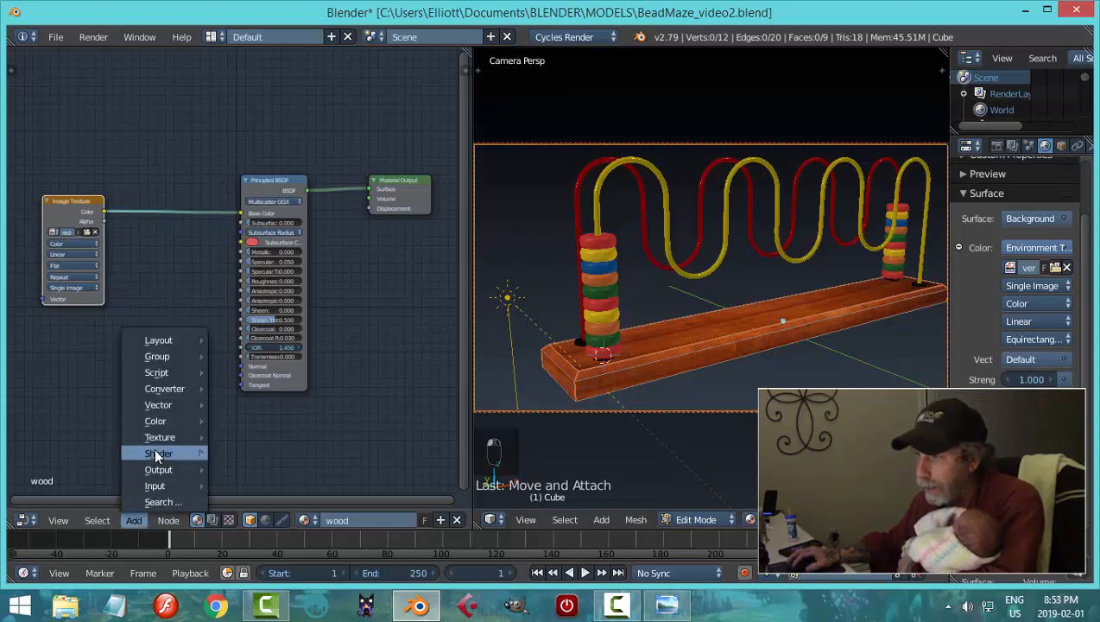
pyautogui.moveTo(156, 455)
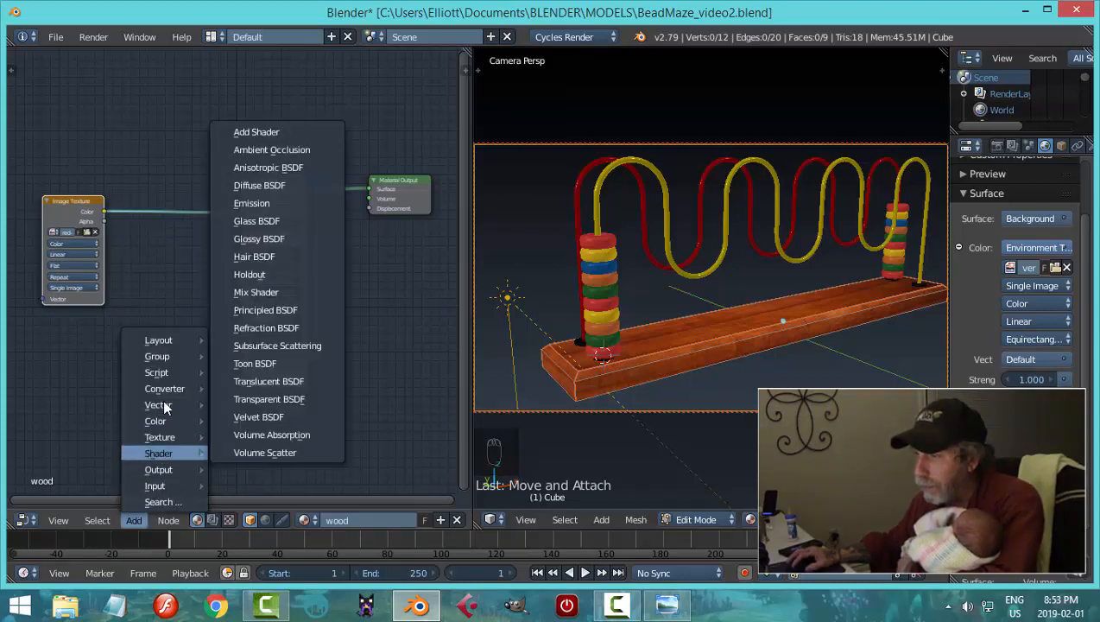
pyautogui.moveTo(164, 405)
pyautogui.click(247, 400)
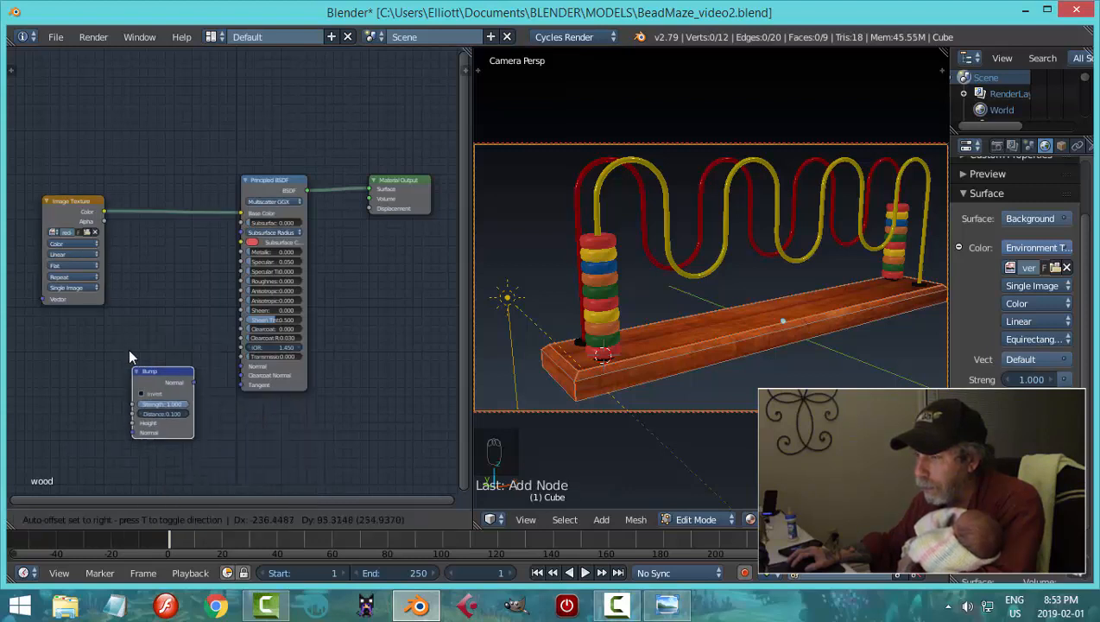
pyautogui.click(143, 314)
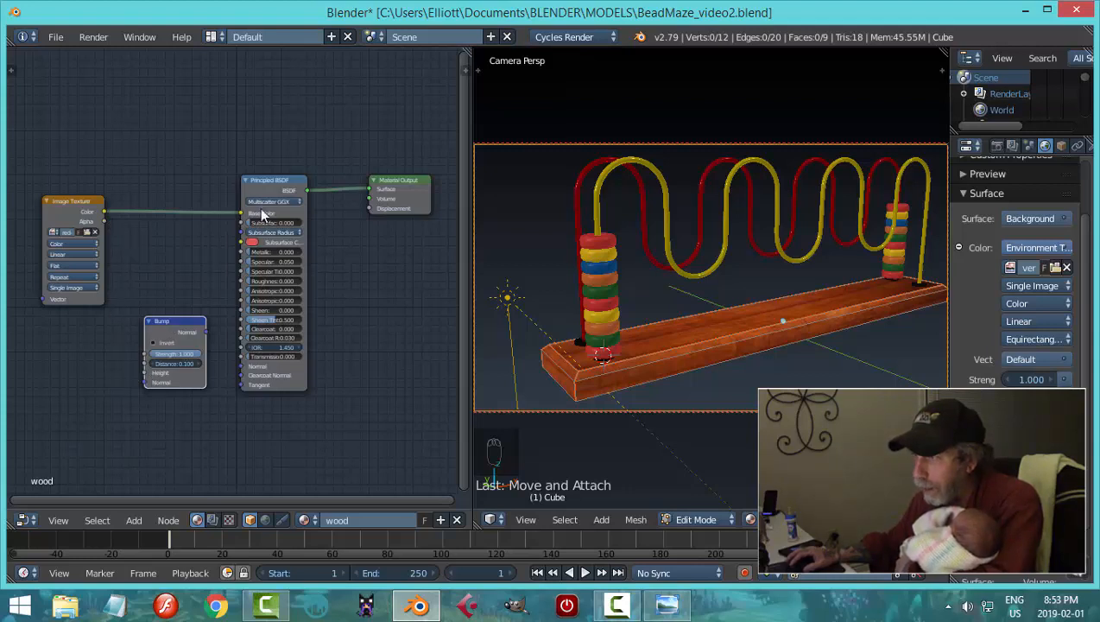
# Spread out the Principled BSDF, Material Output and Bump nodes to make more room between them
pyautogui.moveTo(271, 178); pyautogui.dragTo(318, 169)
pyautogui.moveTo(389, 187); pyautogui.dragTo(424, 182)
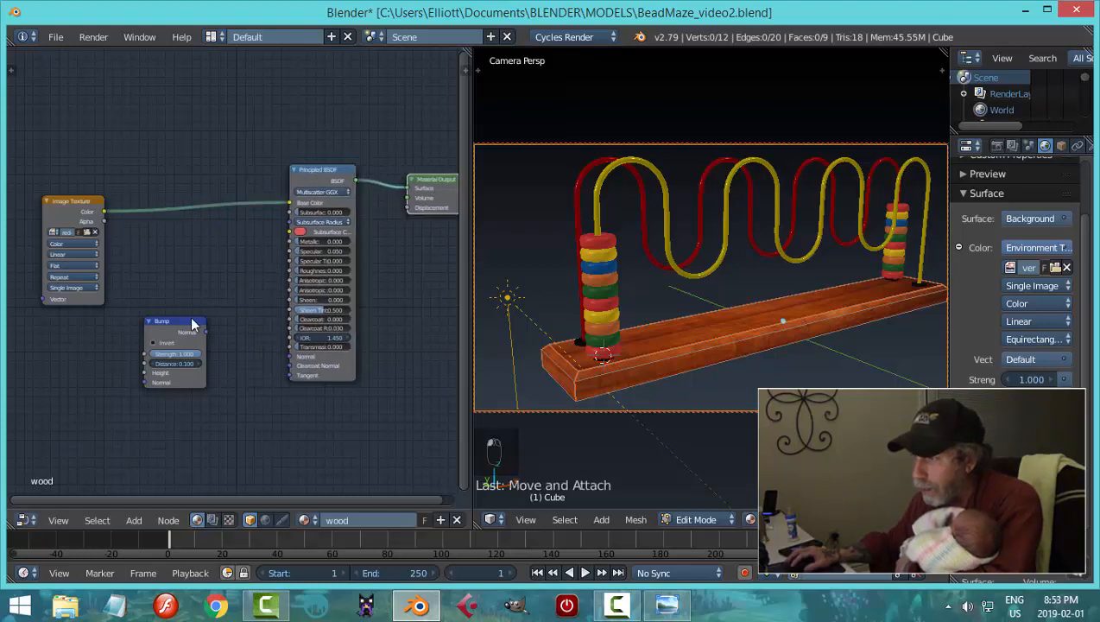
pyautogui.moveTo(193, 323); pyautogui.dragTo(214, 310)
pyautogui.scroll(1, 268, 314)
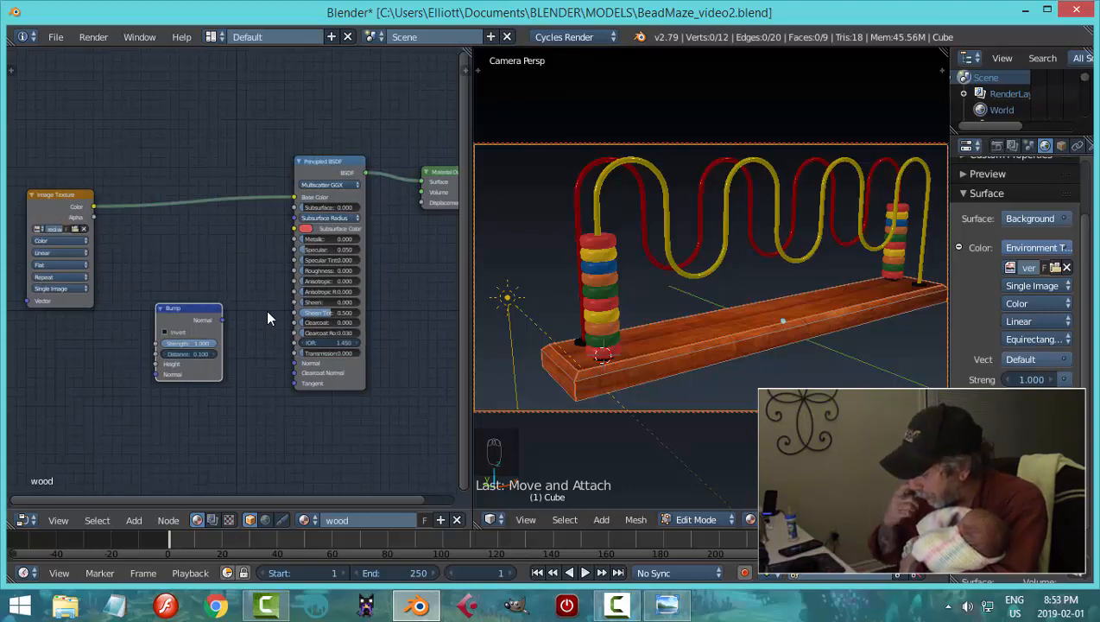
# Maximize the node editor and add an RGB to BW converter node between the Image Texture and Bump nodes
pyautogui.hotkey('ctrl', 'Up')
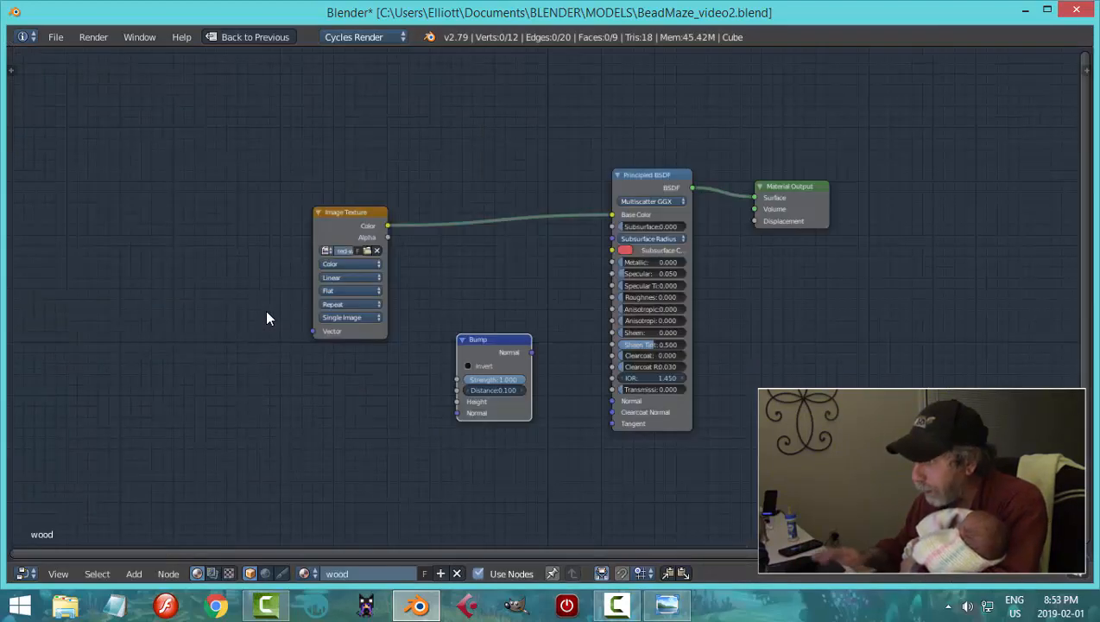
pyautogui.scroll(1, 530, 429)
pyautogui.scroll(1, 532, 438)
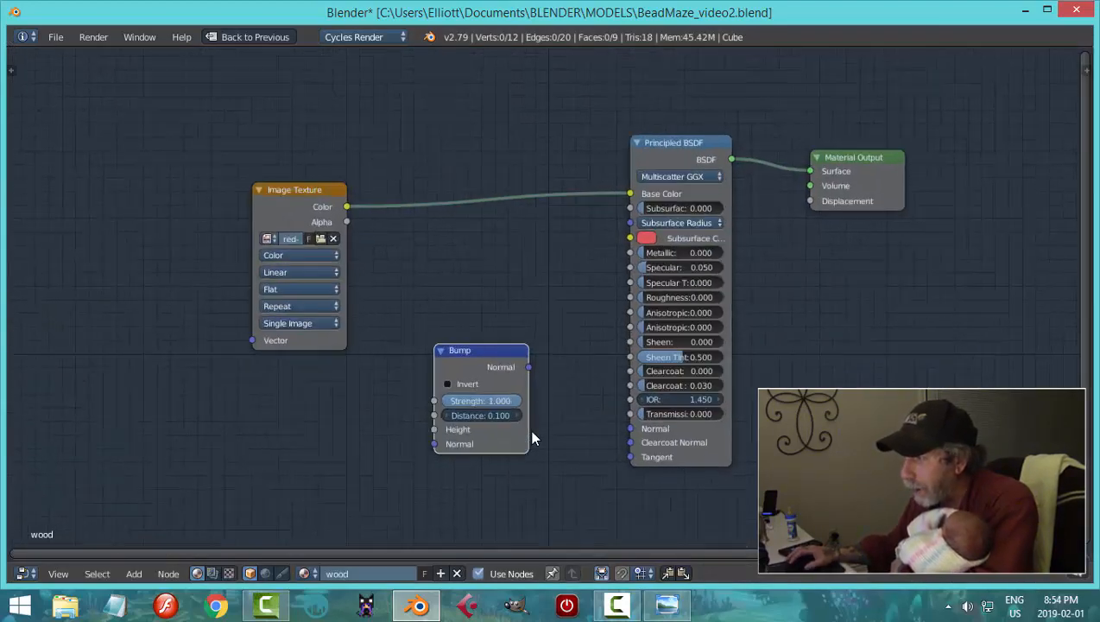
pyautogui.click(139, 572)
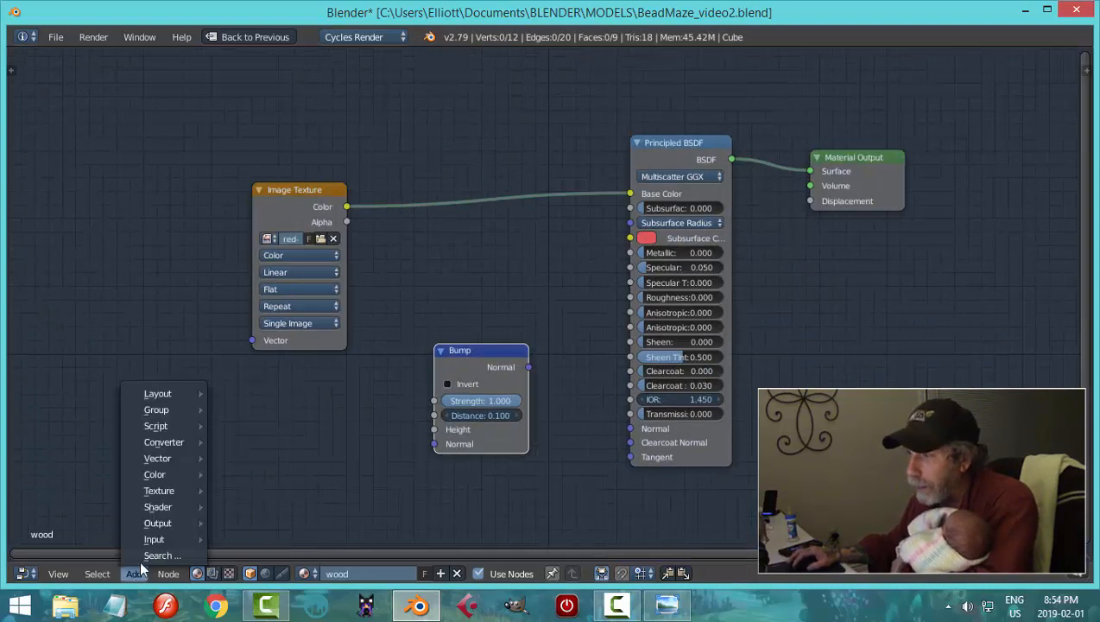
pyautogui.moveTo(170, 476)
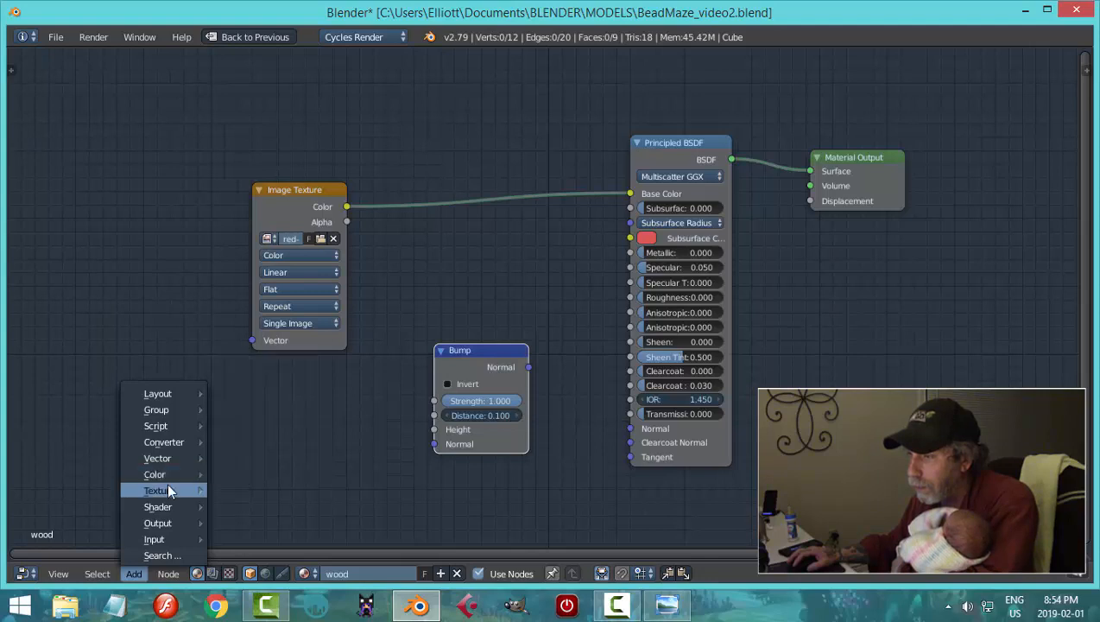
pyautogui.moveTo(173, 442)
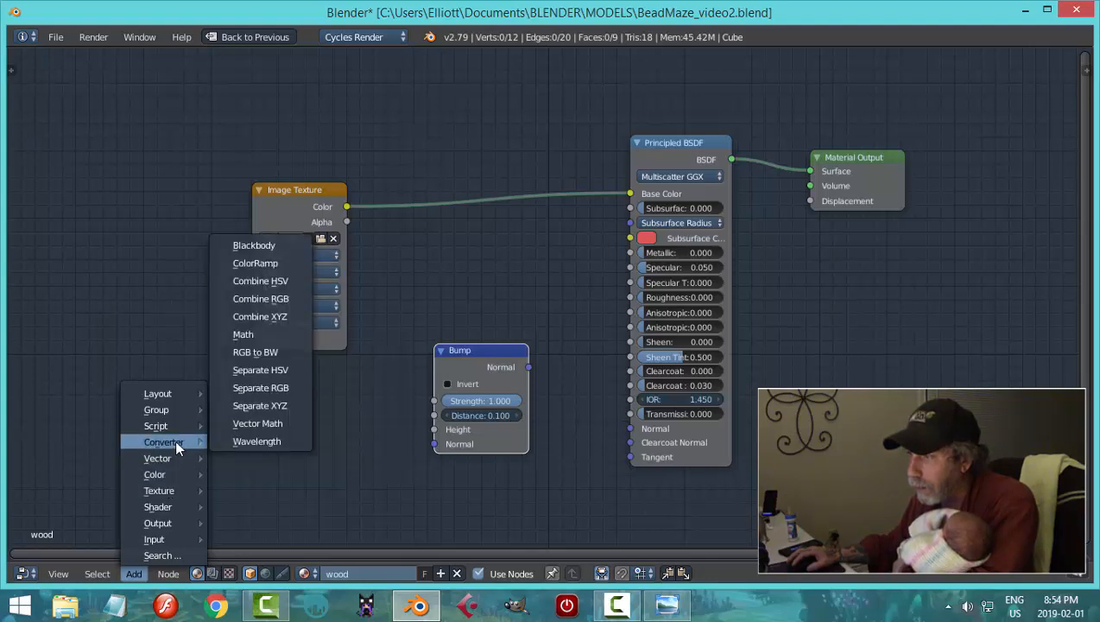
pyautogui.click(255, 351)
pyautogui.click(376, 272)
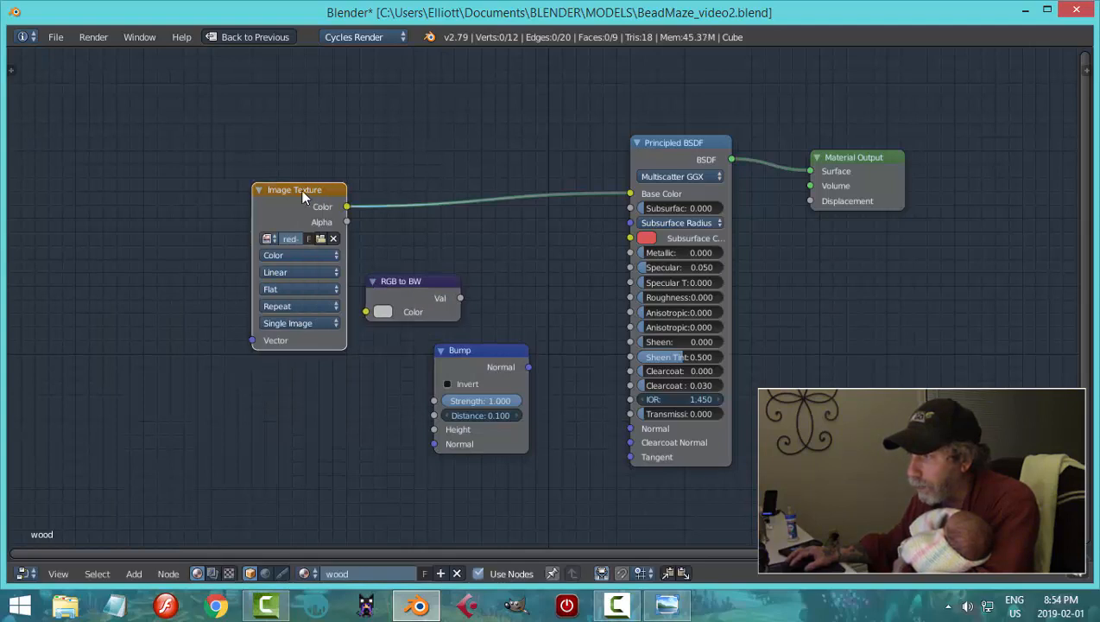
# Connect the Image Texture Color to the RGB to BW node and its Val output to the Bump node's Height
pyautogui.moveTo(320, 196); pyautogui.dragTo(263, 200)
pyautogui.moveTo(398, 290); pyautogui.dragTo(364, 290)
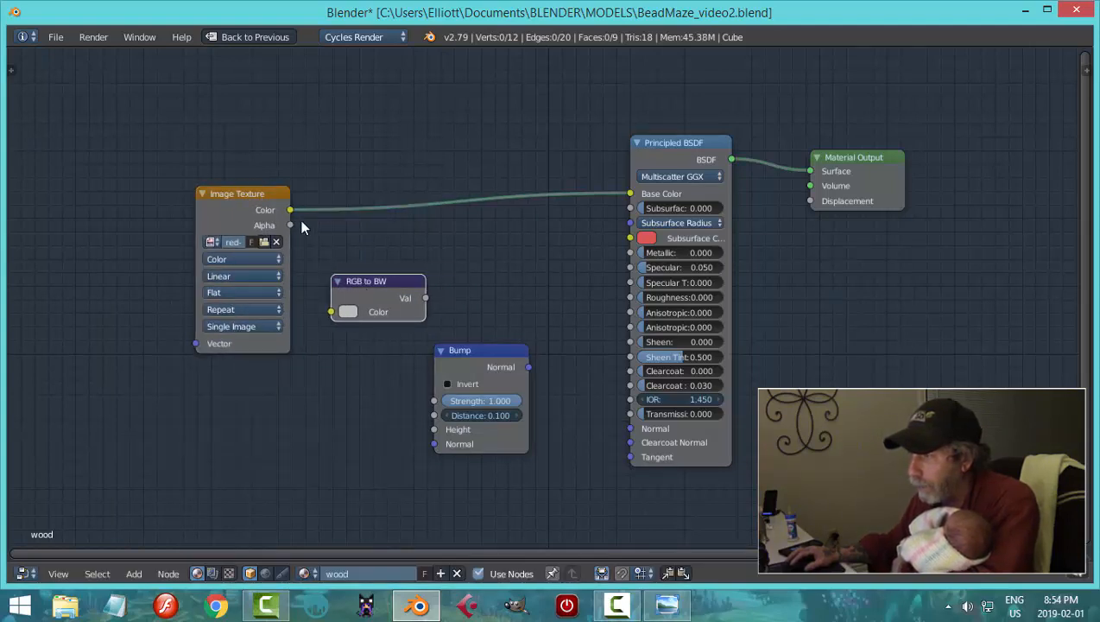
pyautogui.moveTo(288, 210); pyautogui.dragTo(331, 312)
pyautogui.moveTo(464, 360); pyautogui.dragTo(487, 320)
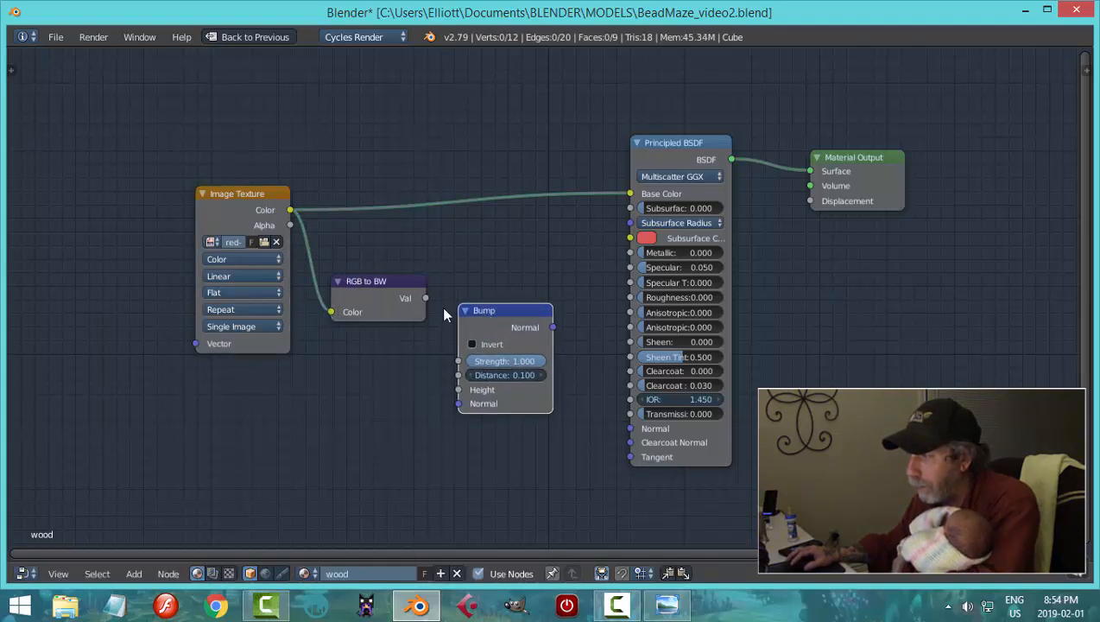
pyautogui.moveTo(427, 298); pyautogui.dragTo(458, 389)
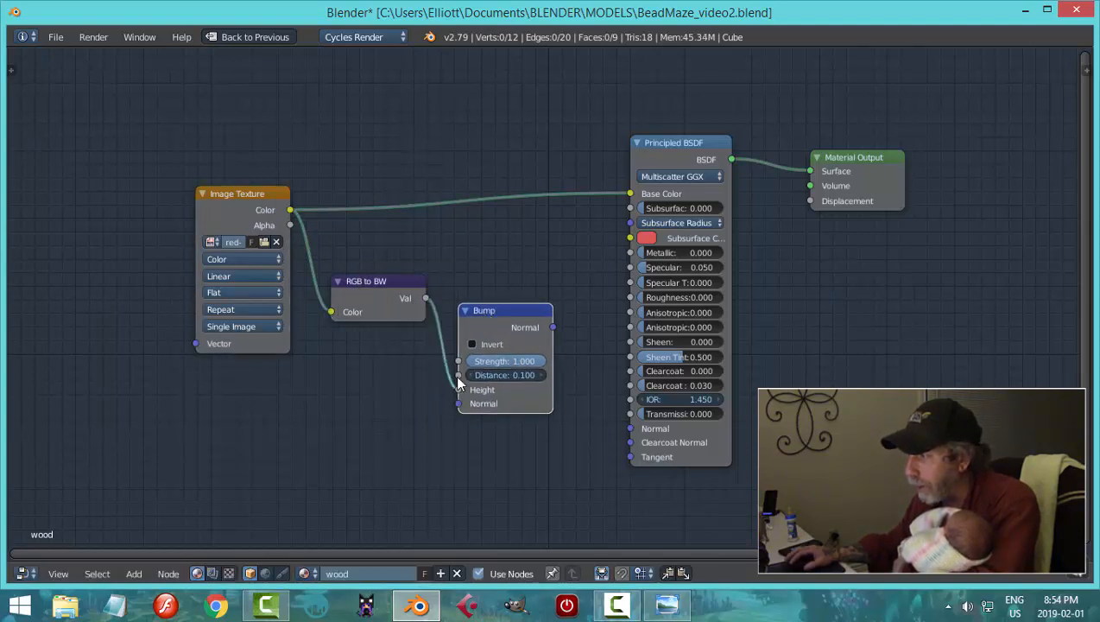
# Tidy the node positions and connect the Bump node's Normal output to the Principled BSDF's Normal input
pyautogui.moveTo(377, 297); pyautogui.dragTo(364, 331)
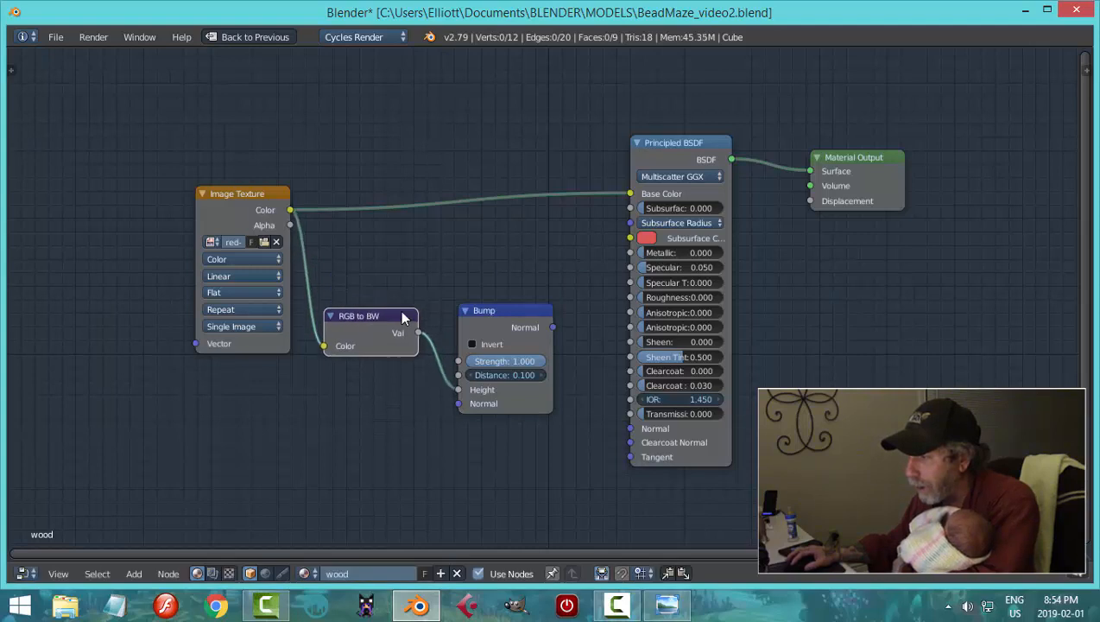
pyautogui.moveTo(490, 311); pyautogui.dragTo(497, 350)
pyautogui.moveTo(652, 156)
pyautogui.mouseDown()
pyautogui.moveTo(643, 129)
pyautogui.moveTo(649, 141)
pyautogui.mouseUp()
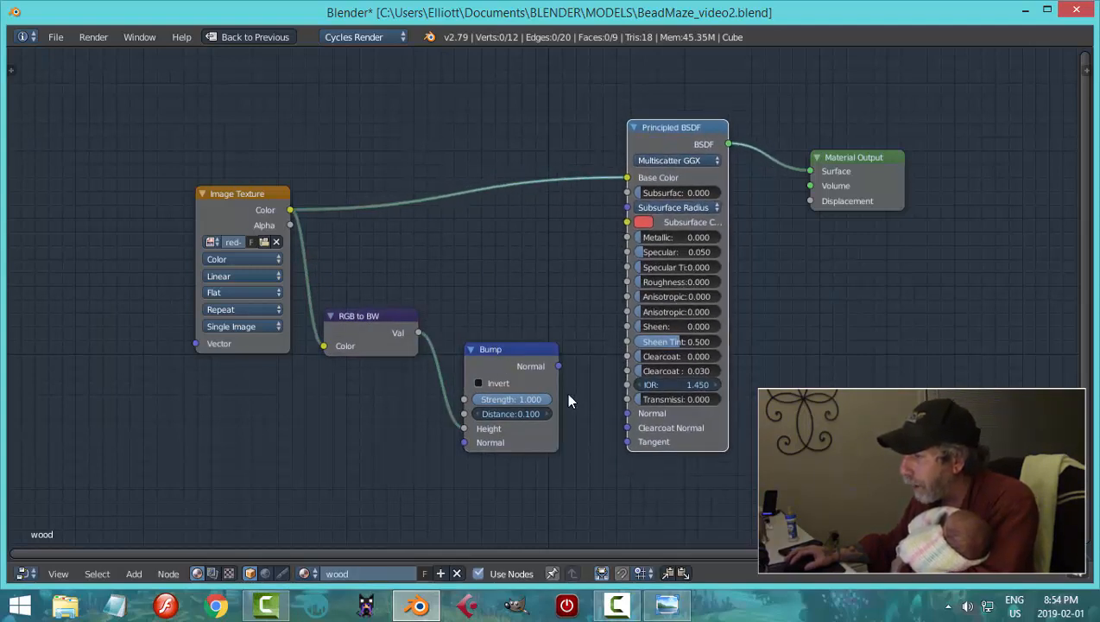
pyautogui.moveTo(559, 372); pyautogui.dragTo(569, 381)
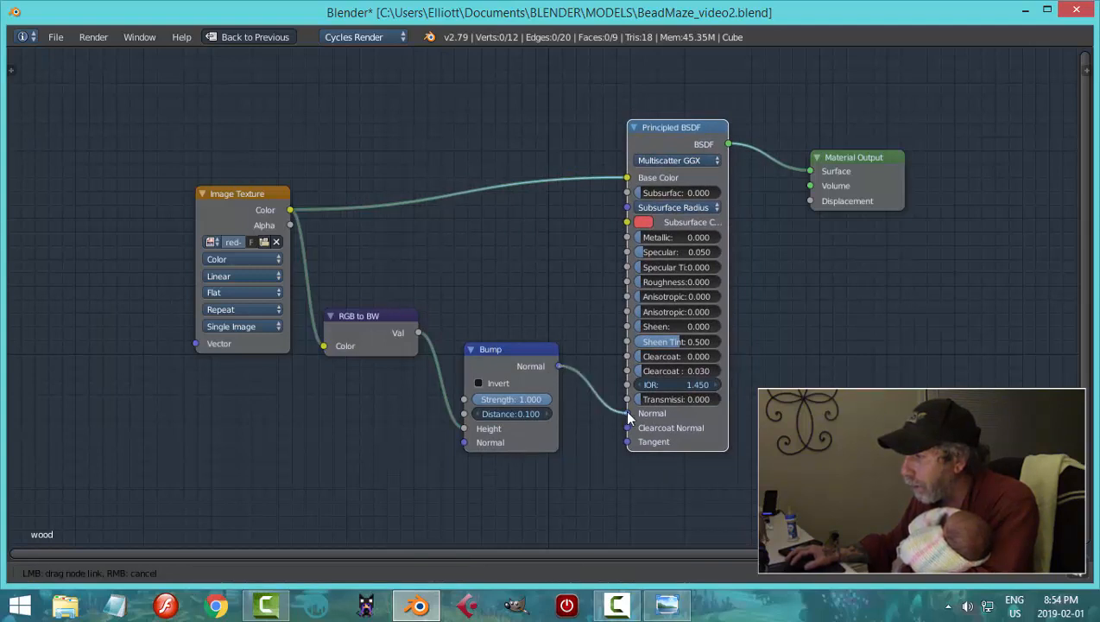
pyautogui.moveTo(629, 418); pyautogui.dragTo(628, 415)
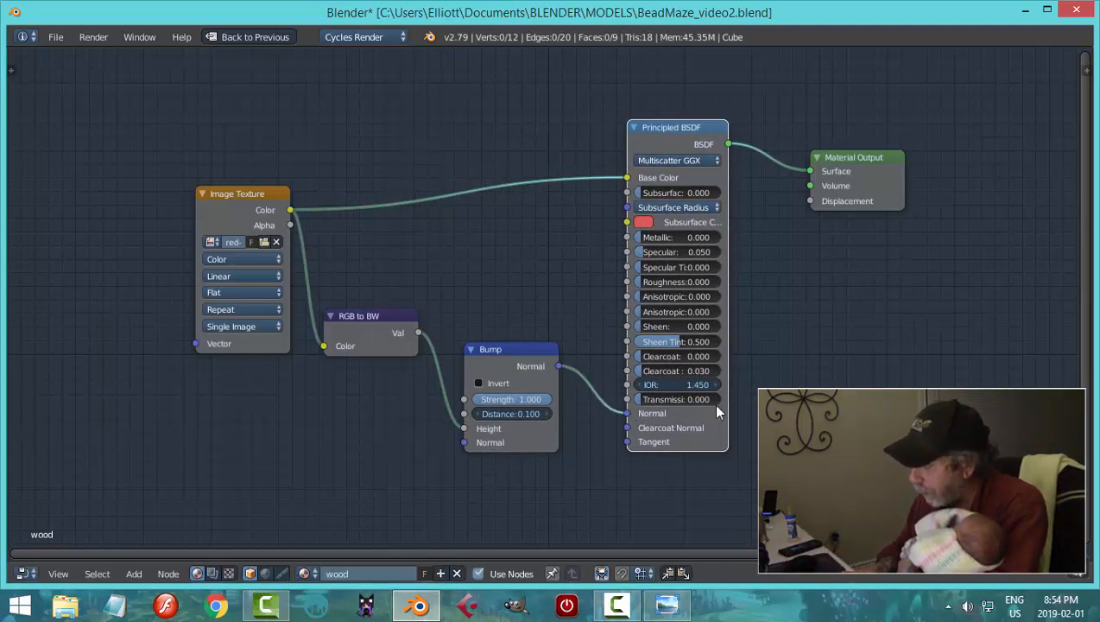
# Restore the full window layout and examine the bumped wood base up close with rendered shading
pyautogui.hotkey('ctrl', 'Down')
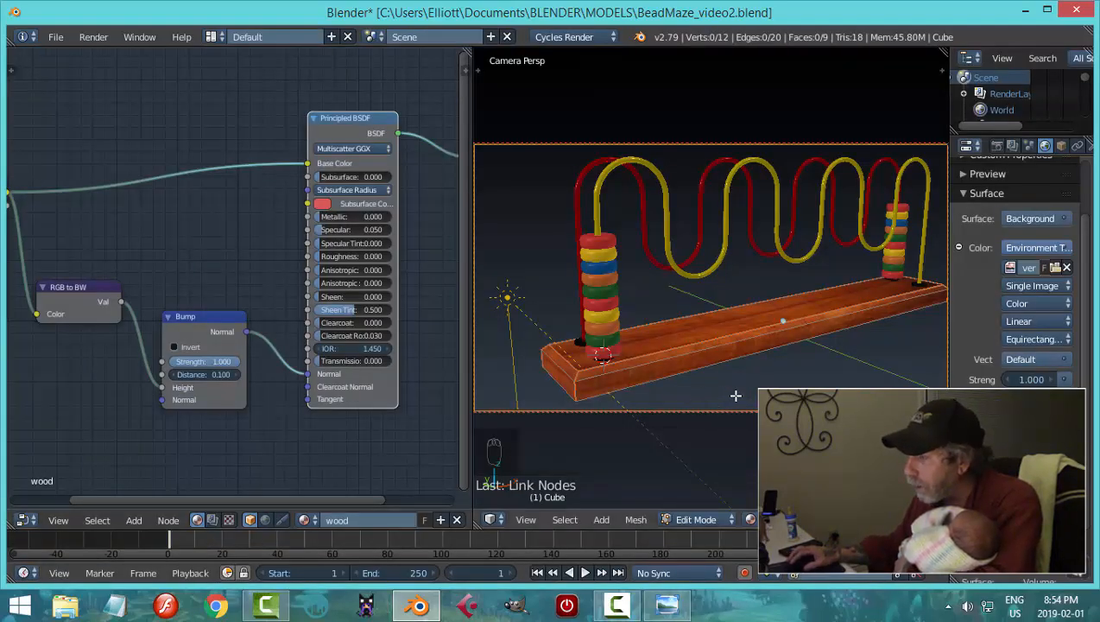
pyautogui.scroll(2, 735, 395)
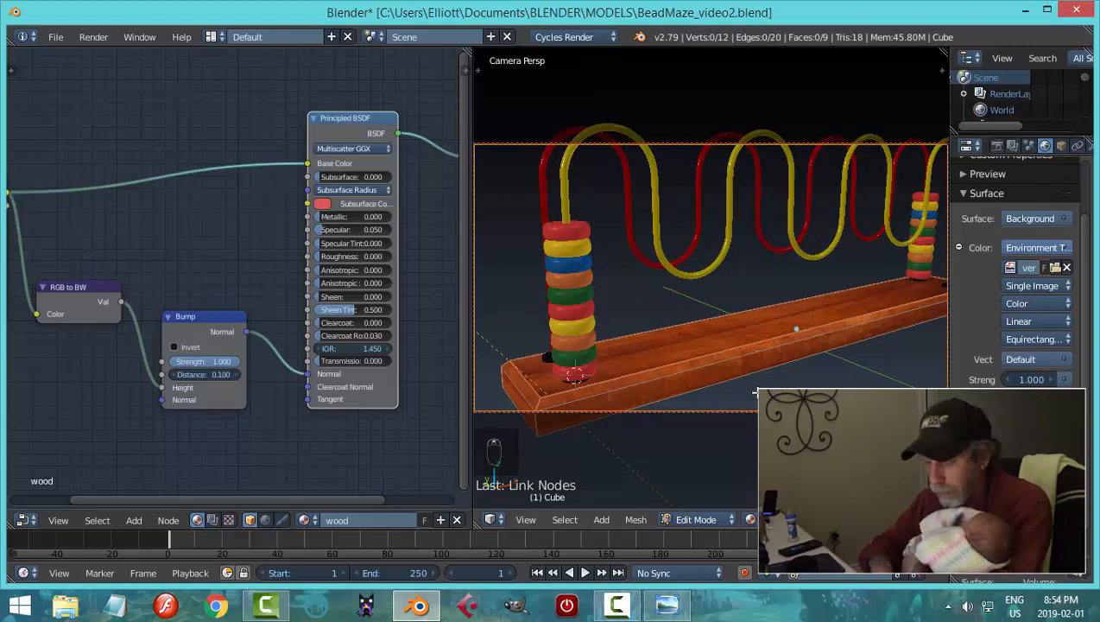
pyautogui.hotkey('shift', 'z')
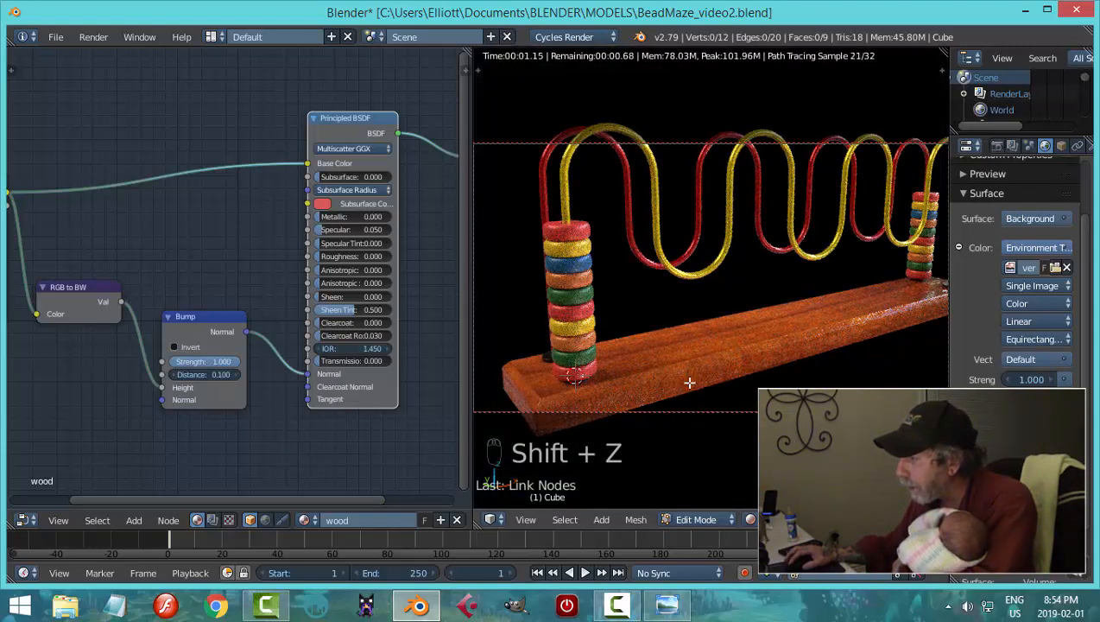
pyautogui.scroll(3, 897, 355)
pyautogui.moveTo(913, 325); pyautogui.dragTo(537, 413, button='middle')
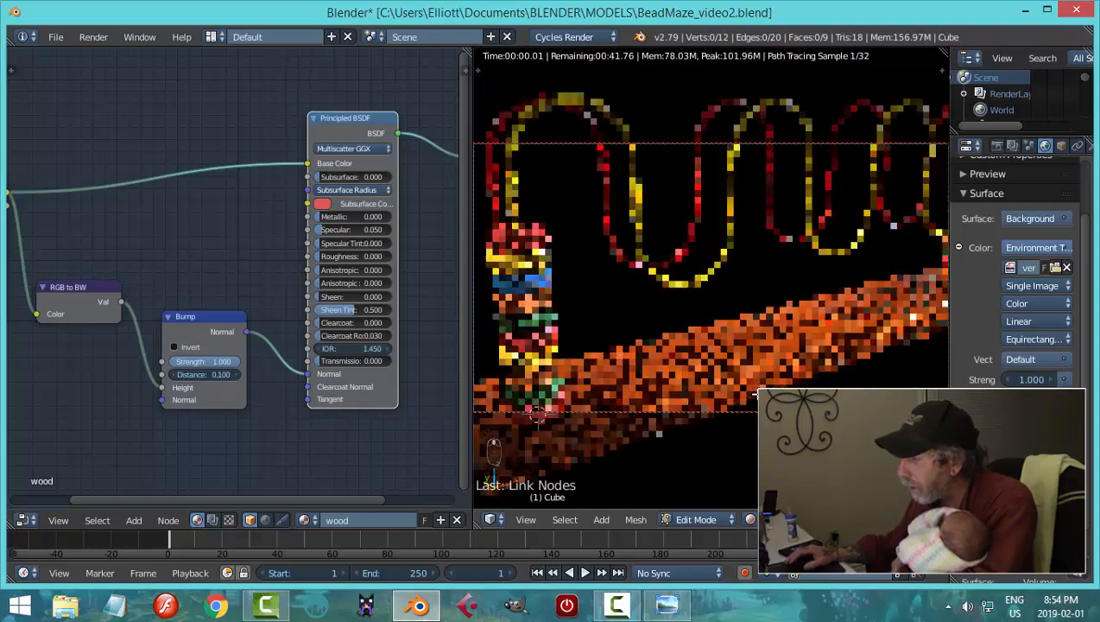
pyautogui.scroll(-1, 791, 371)
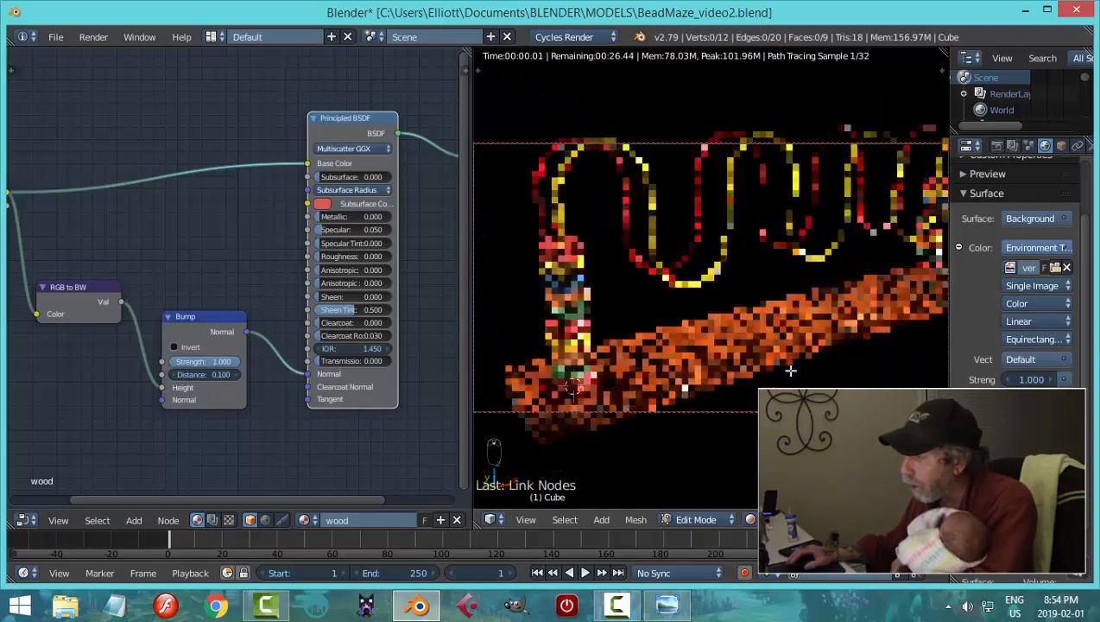
pyautogui.moveTo(805, 358); pyautogui.dragTo(813, 356, button='middle')
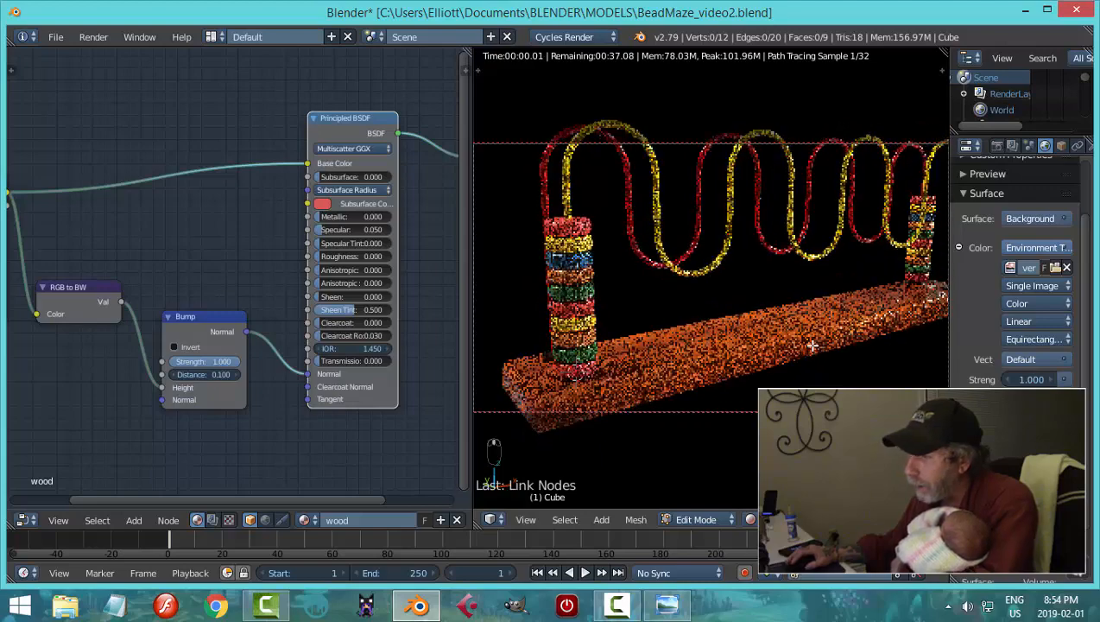
# Set the Bump node's Distance to 0.05 and check the rendered wood base from another angle
pyautogui.click(214, 375)
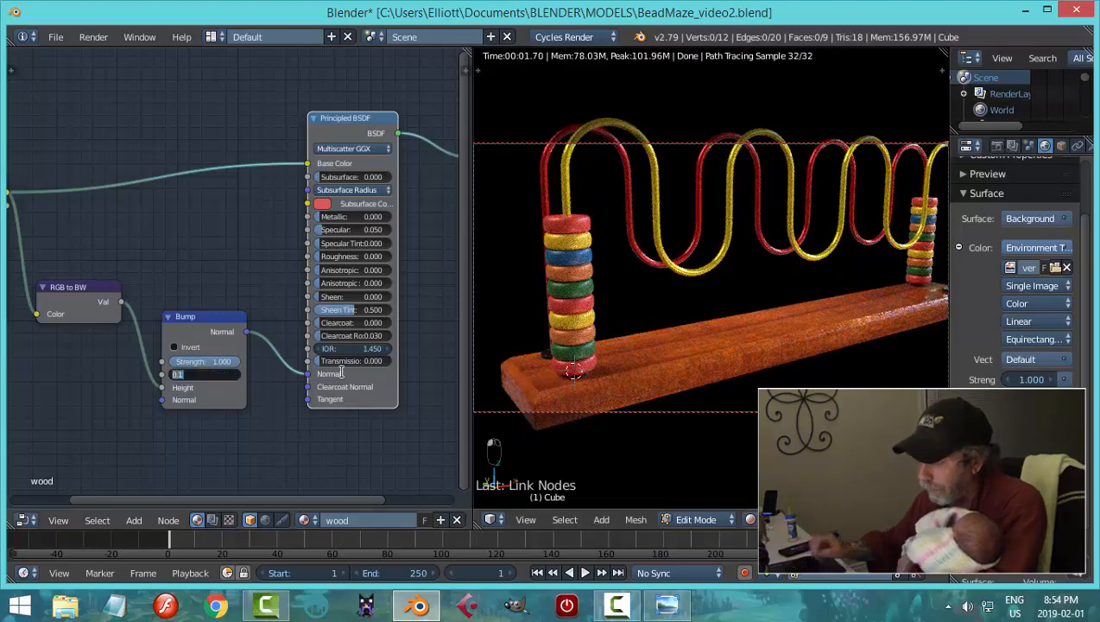
pyautogui.write('0.0')
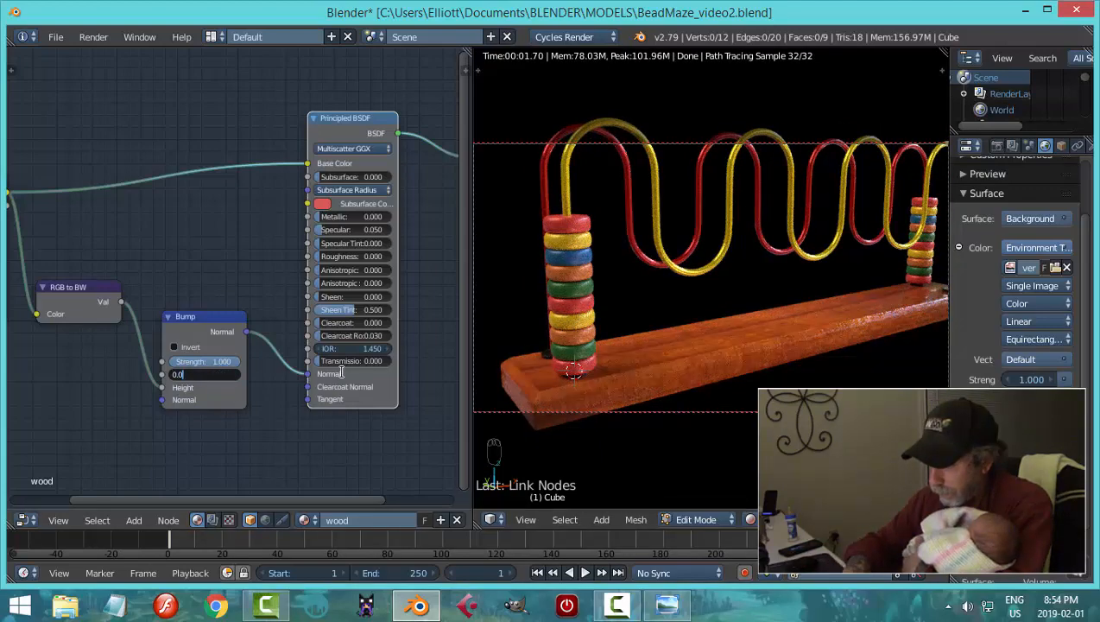
pyautogui.write('5')
pyautogui.press('Return')
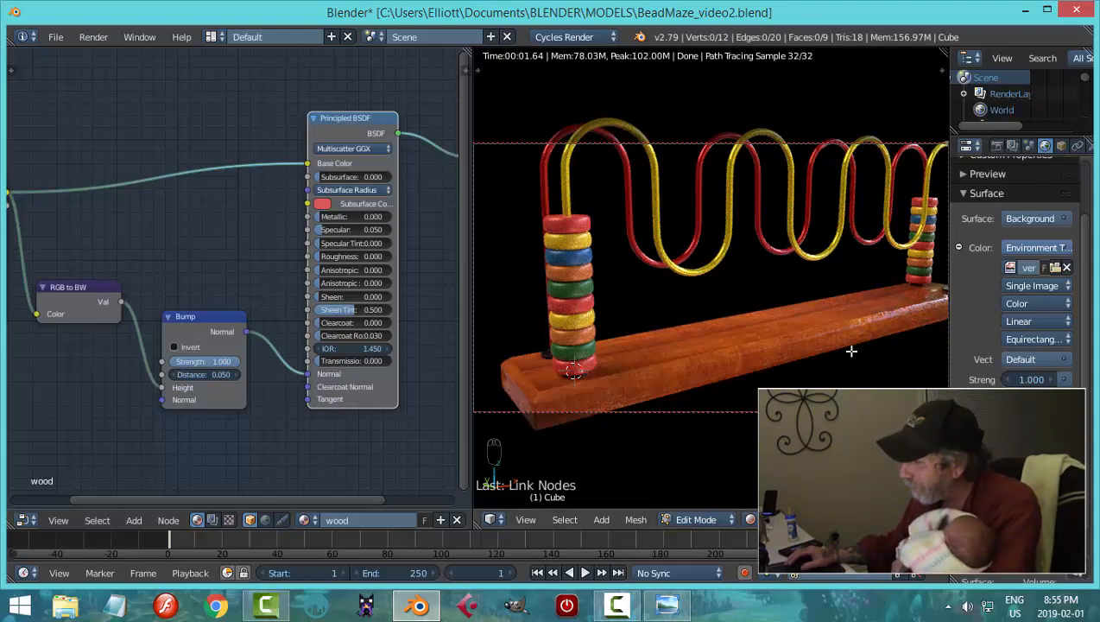
pyautogui.moveTo(850, 351); pyautogui.dragTo(788, 344, button='middle')
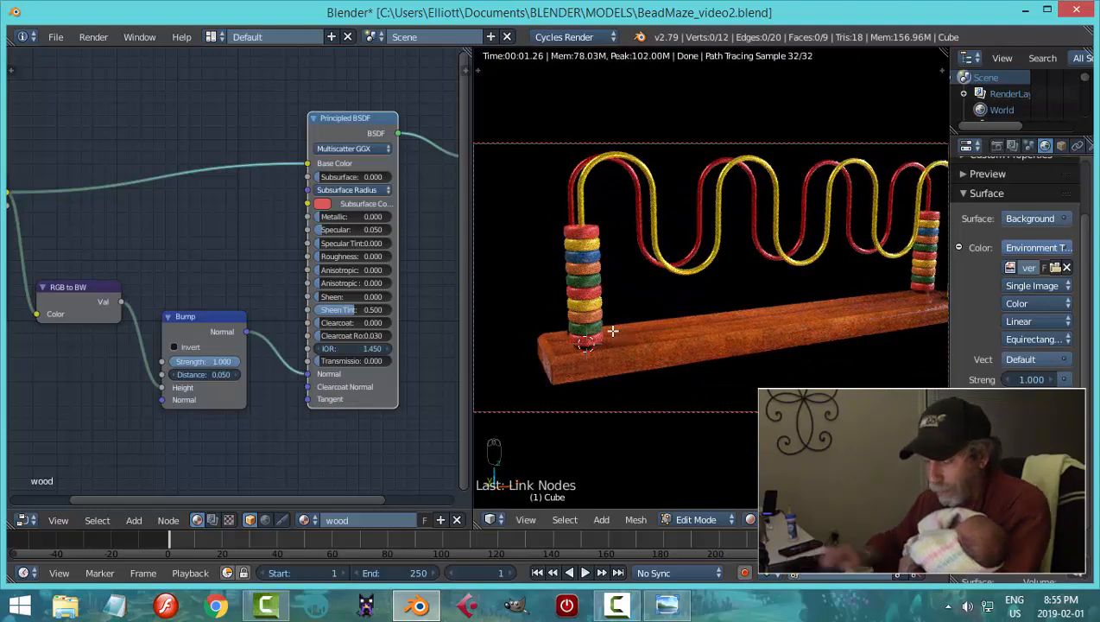
# Leave rendered shading, expand the 3D viewport over the node editor area and reframe the whole bead maze from slightly above
pyautogui.hotkey('shift', 'z')
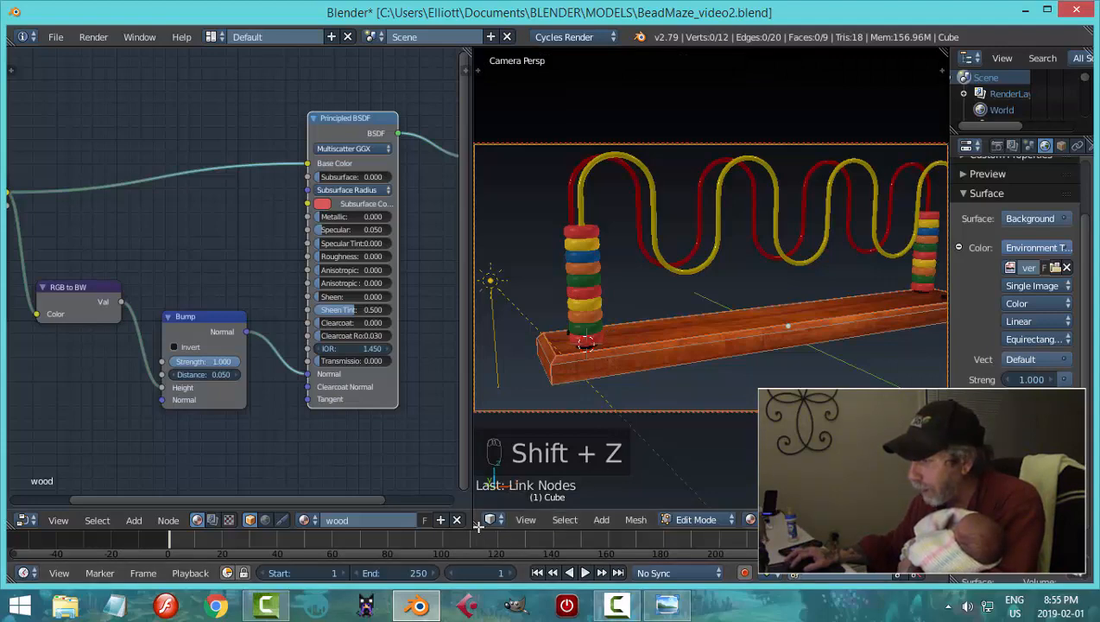
pyautogui.moveTo(456, 524); pyautogui.dragTo(406, 492)
pyautogui.scroll(-2, 615, 392)
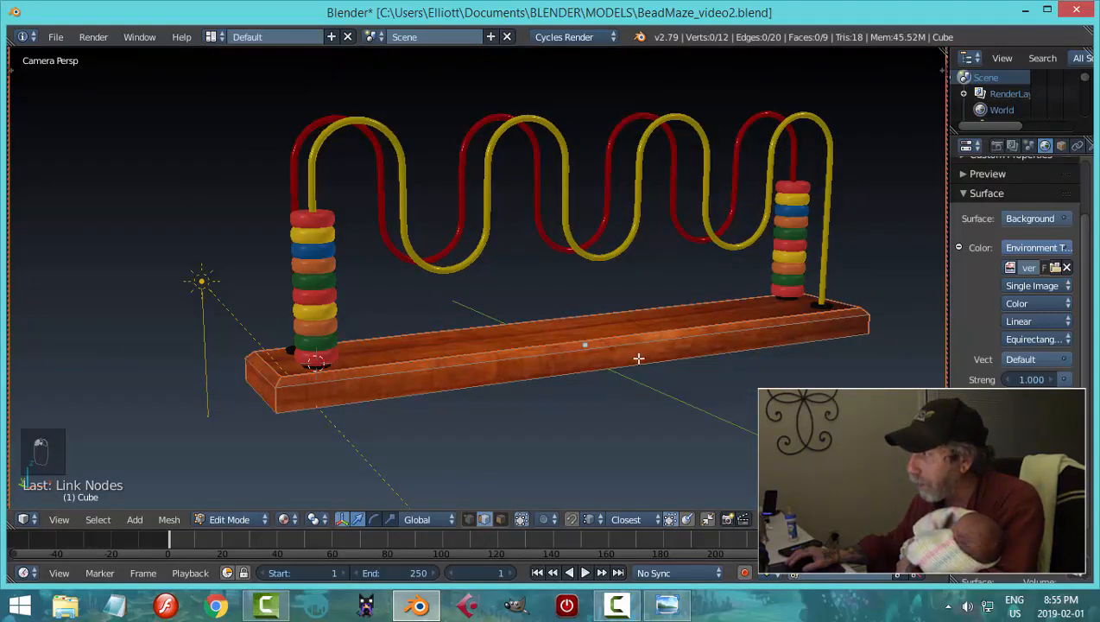
pyautogui.moveTo(652, 352); pyautogui.dragTo(653, 375, button='middle')
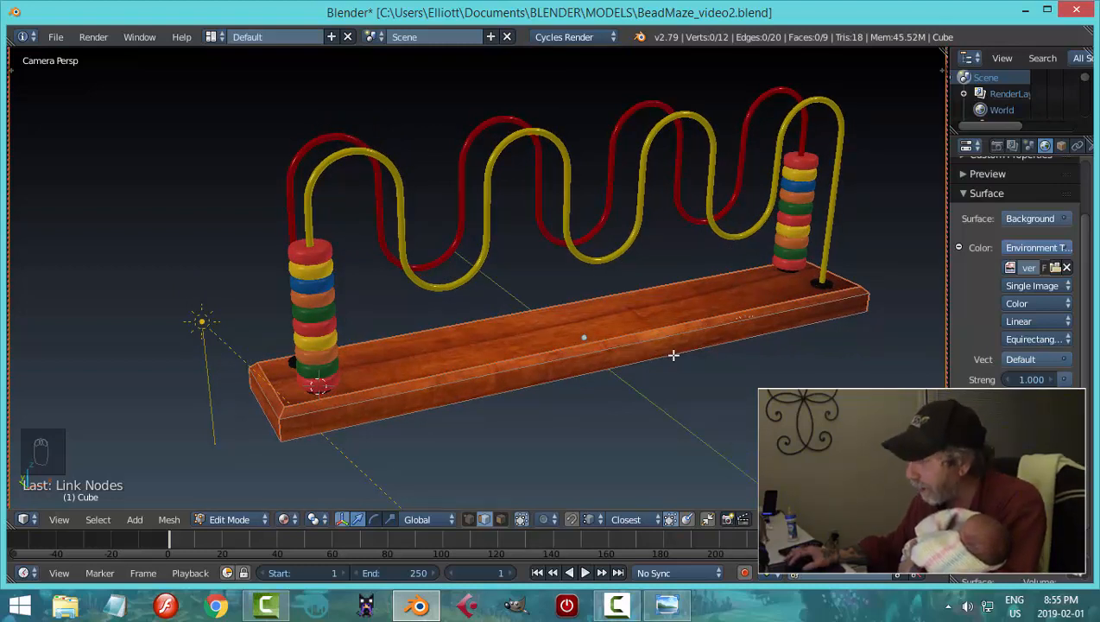
# Set the render resolution percentage to 70% and the Cycles render samples to 225
pyautogui.click(995, 147)
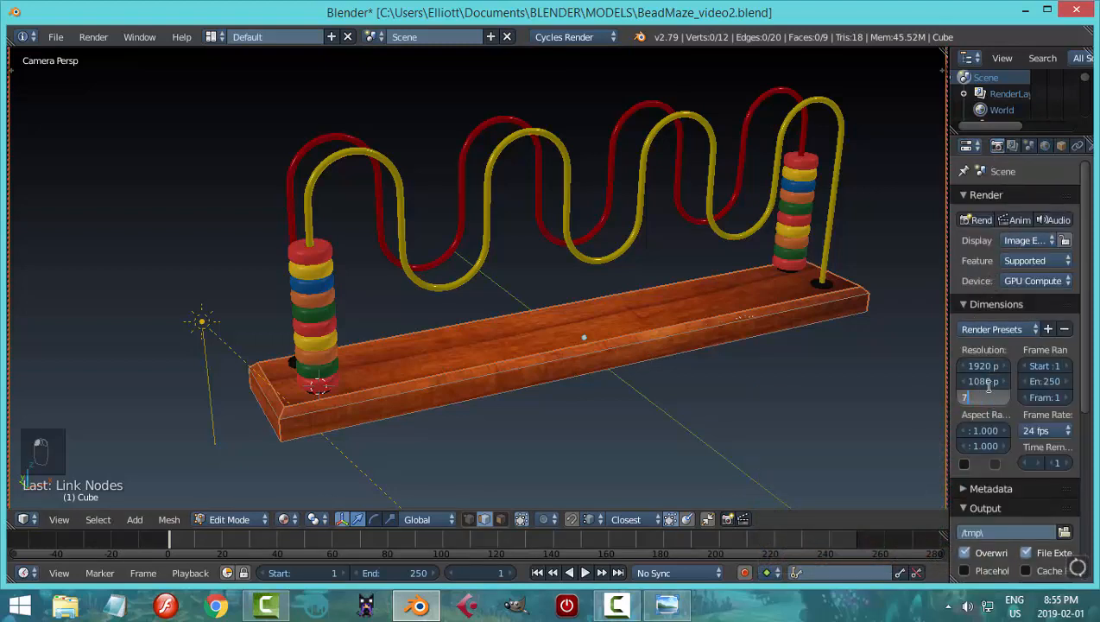
pyautogui.press('Return')
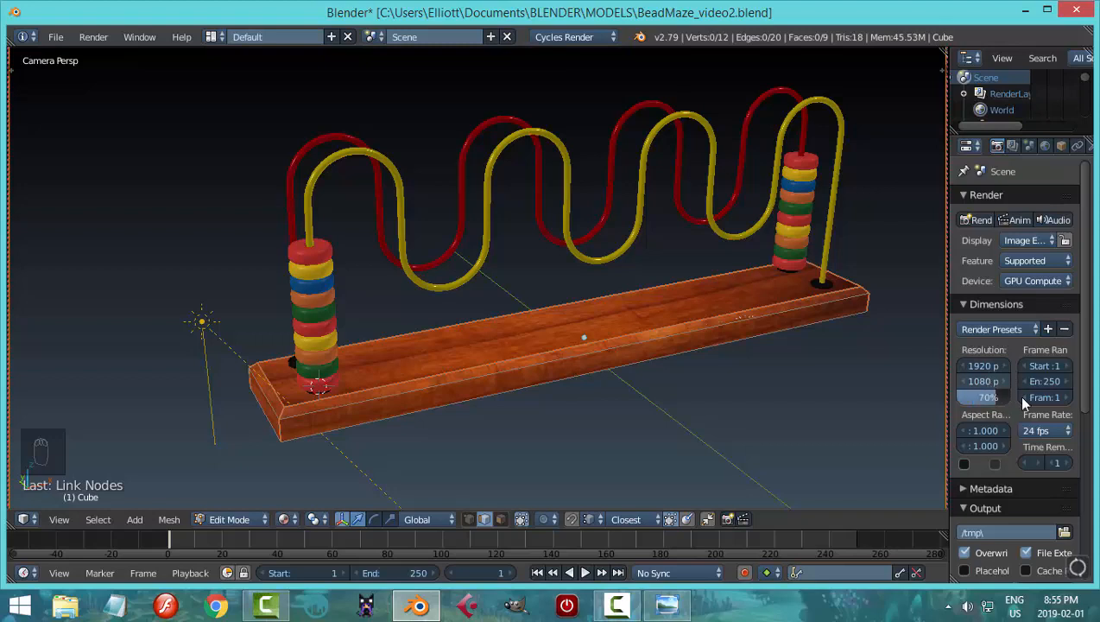
pyautogui.scroll(-5, 1028, 388)
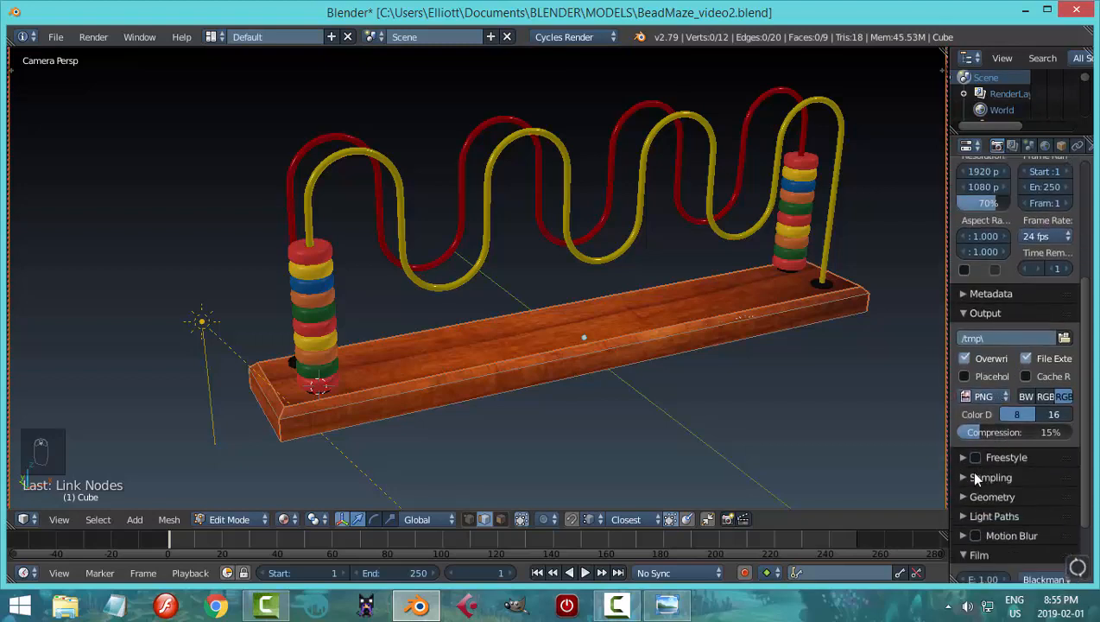
pyautogui.click(976, 477)
pyautogui.scroll(-2, 1045, 479)
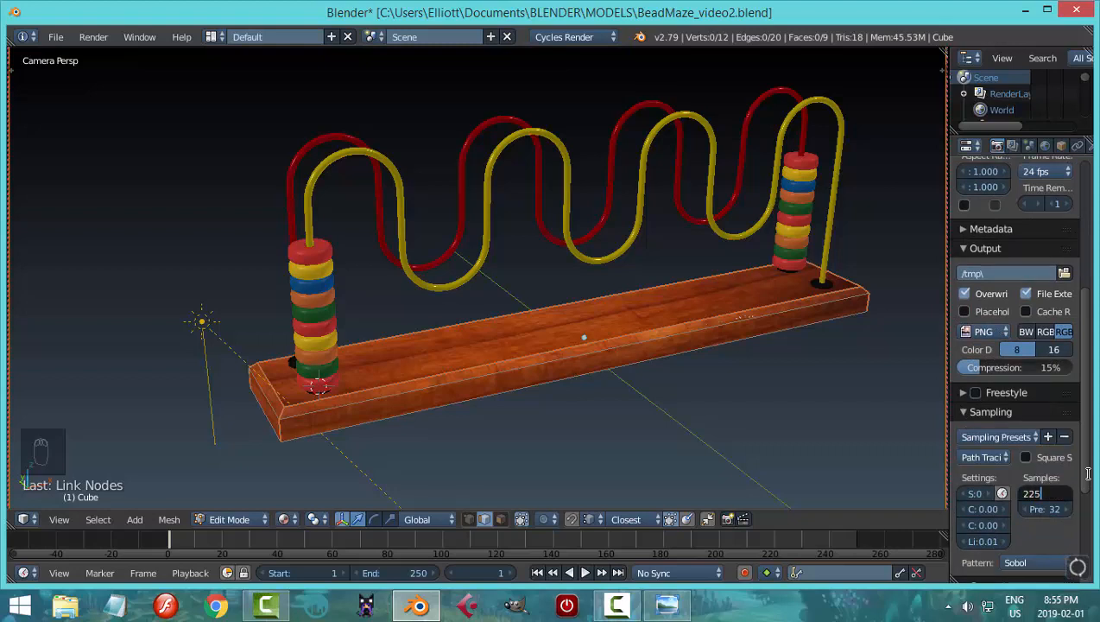
pyautogui.press('Return')
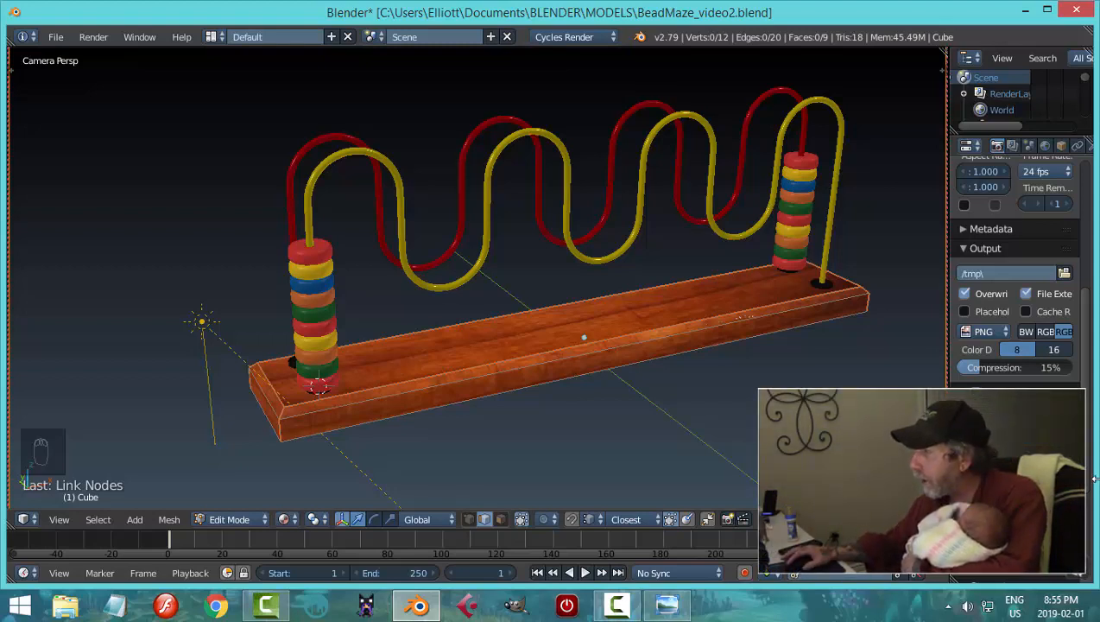
# Open the render layer settings, then render the bead maze from the camera and examine the wood base in the render result
pyautogui.click(1019, 147)
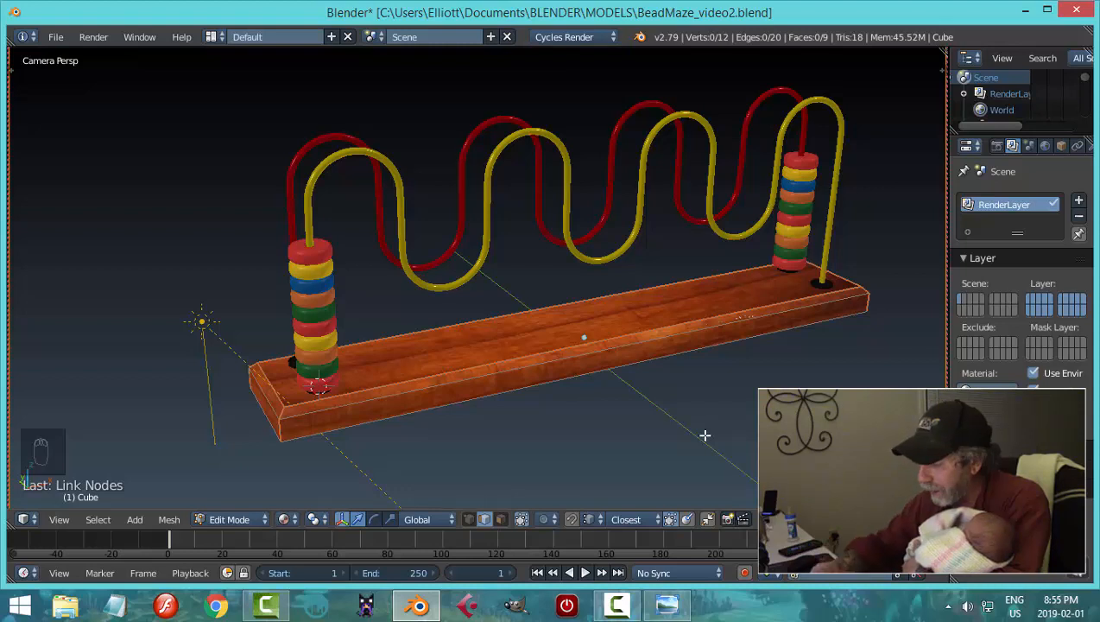
pyautogui.press('F12')
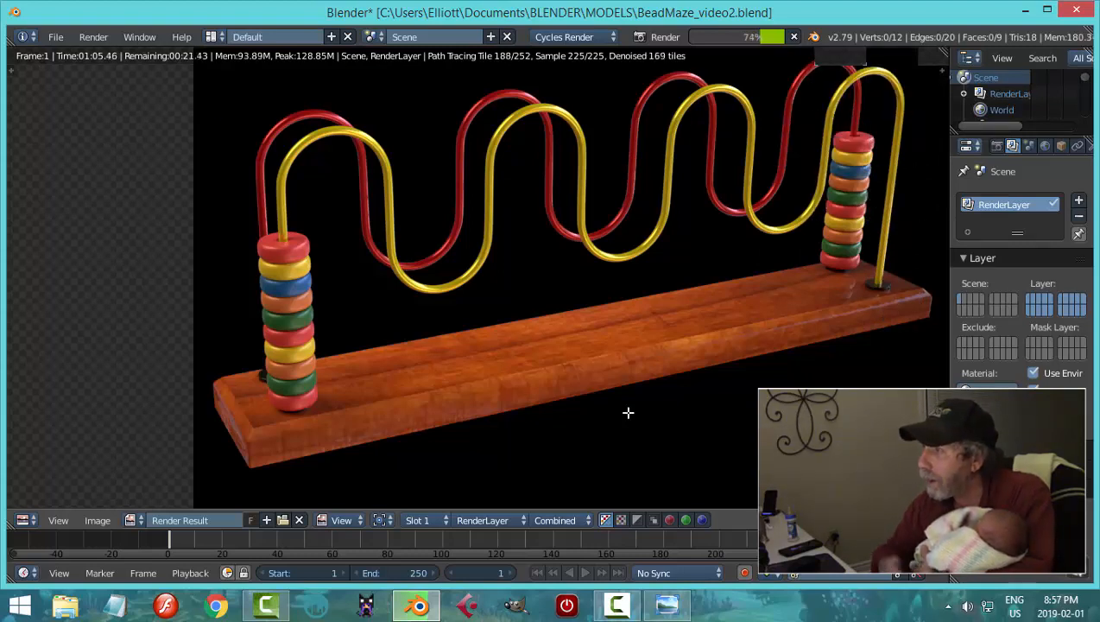
pyautogui.scroll(-1, 615, 408)
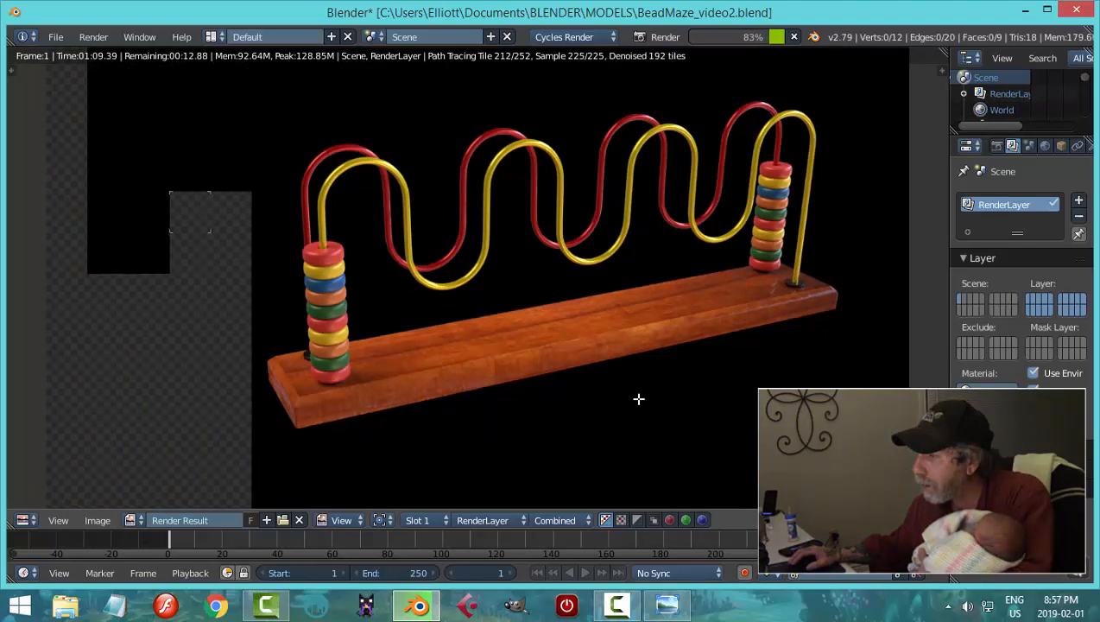
pyautogui.scroll(1, 570, 399)
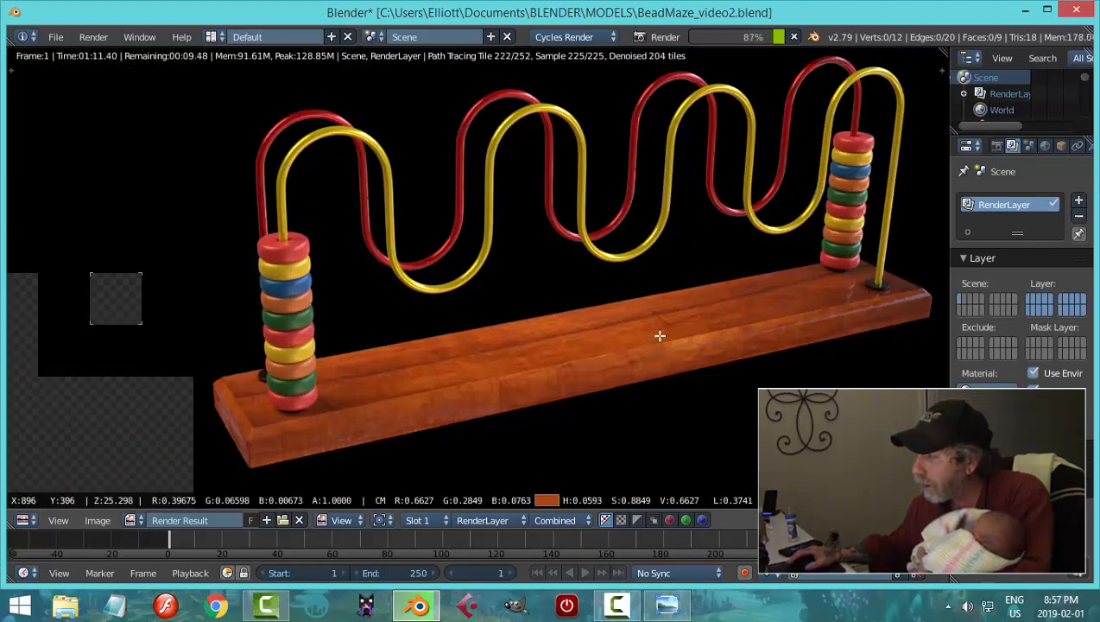
pyautogui.moveTo(666, 339); pyautogui.dragTo(636, 367, button='middle')
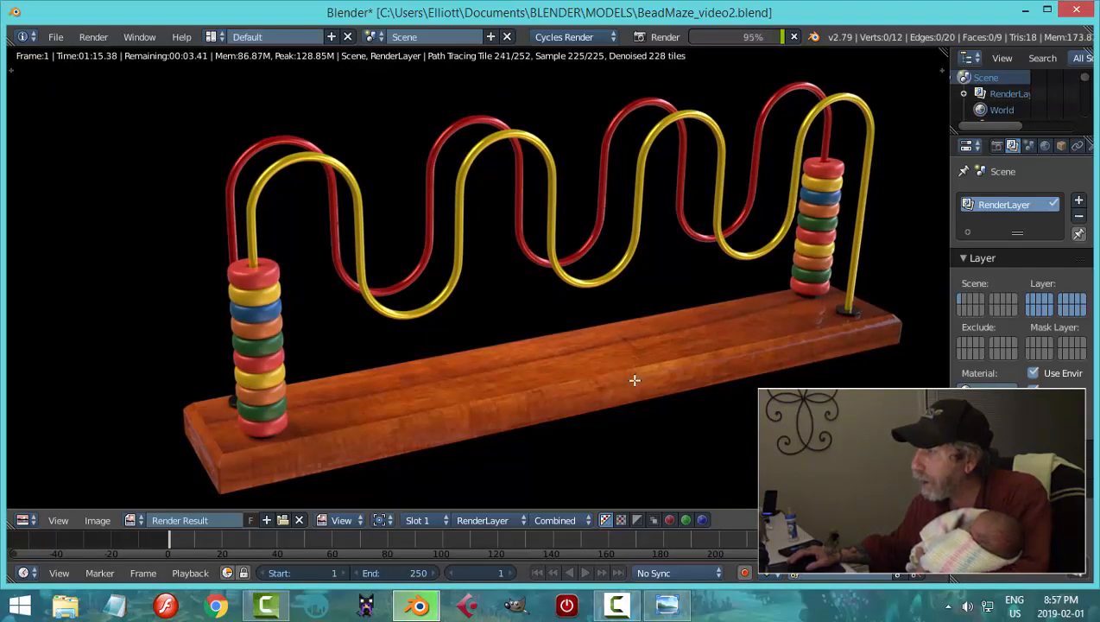